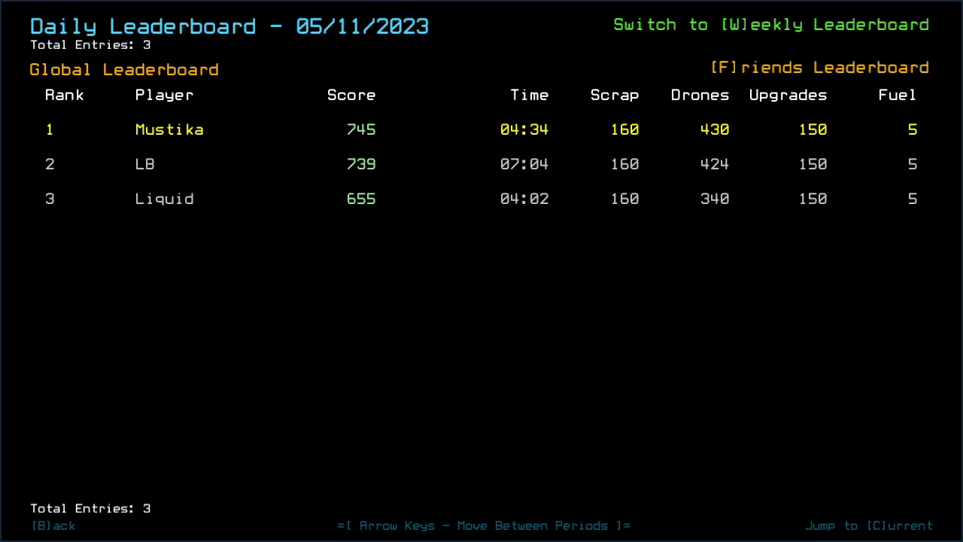
Leave the Daily Leaderboard with B and return to the Challenge Launcher.
key(b)
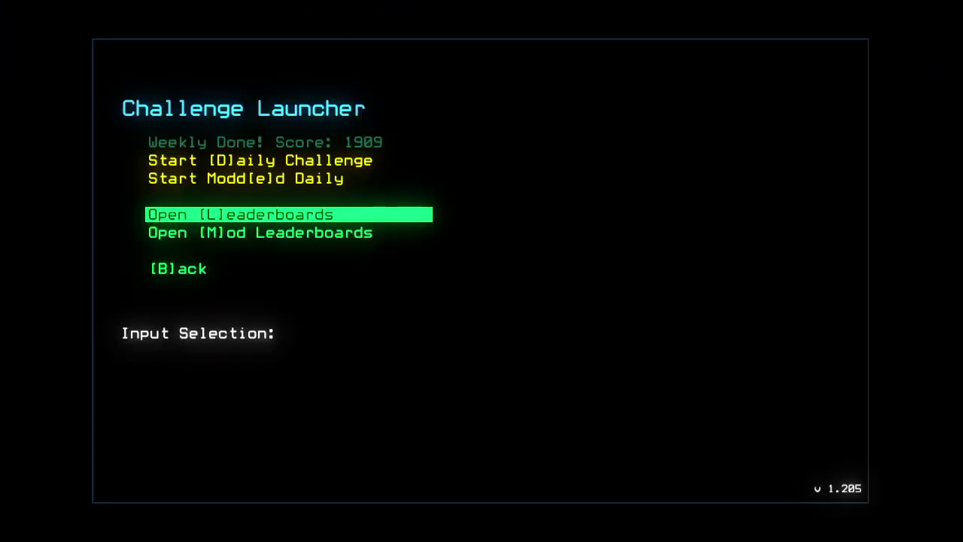
Launch the Modded Daily so Matt, Marvin and Nathan dock at airlock a1.
key(m)
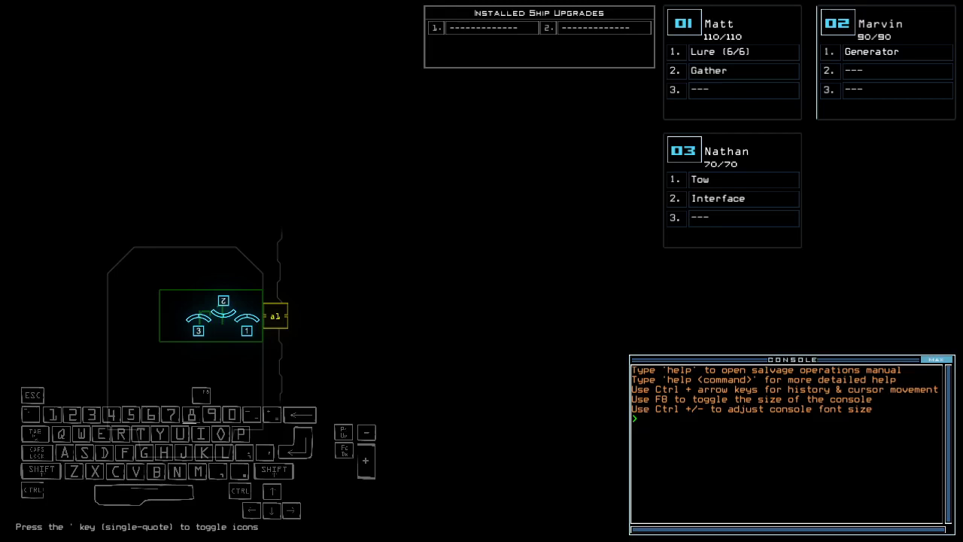
text(ready 3;set 2;status)
Run 'ready 3;set 2;status' to redistribute Tow, Gather and Lure, then cycle drone cameras.
key(Return)
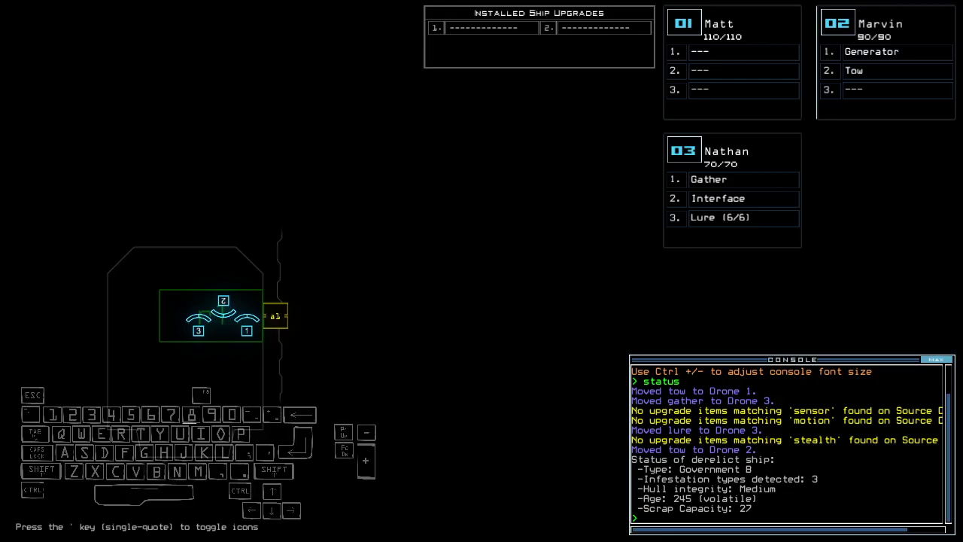
key(Up)
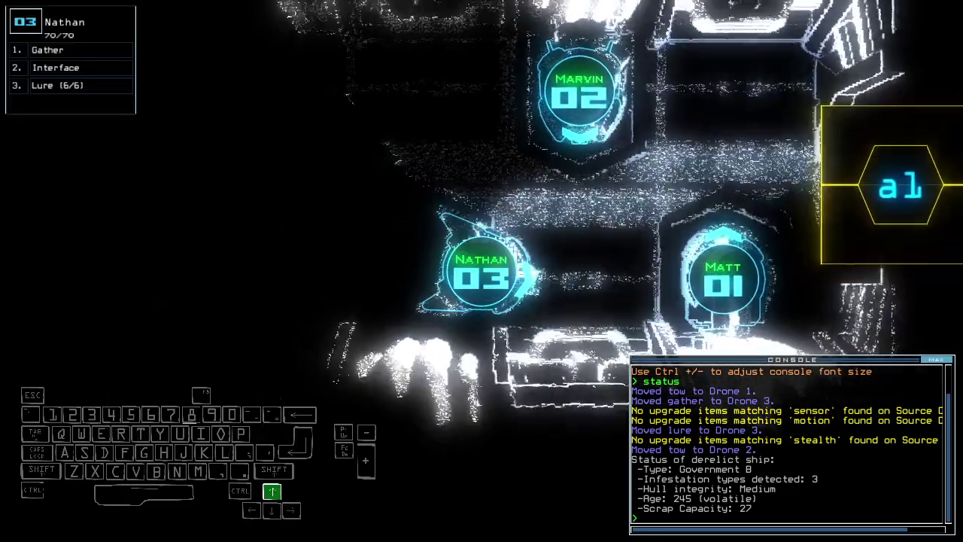
key(2)
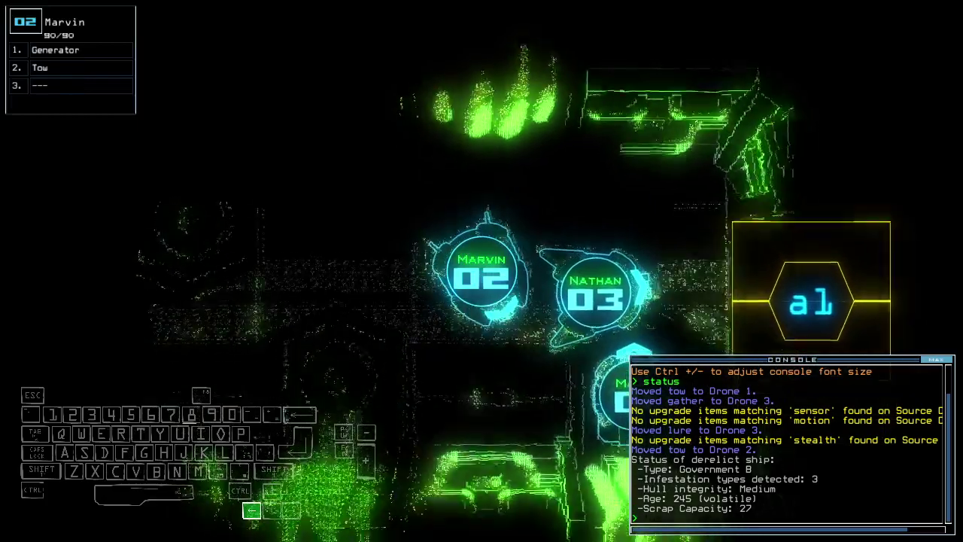
key(1)
key(Right)
key(Tab)
key(Tab)
text(go)
key(Tab)
key(Tab)
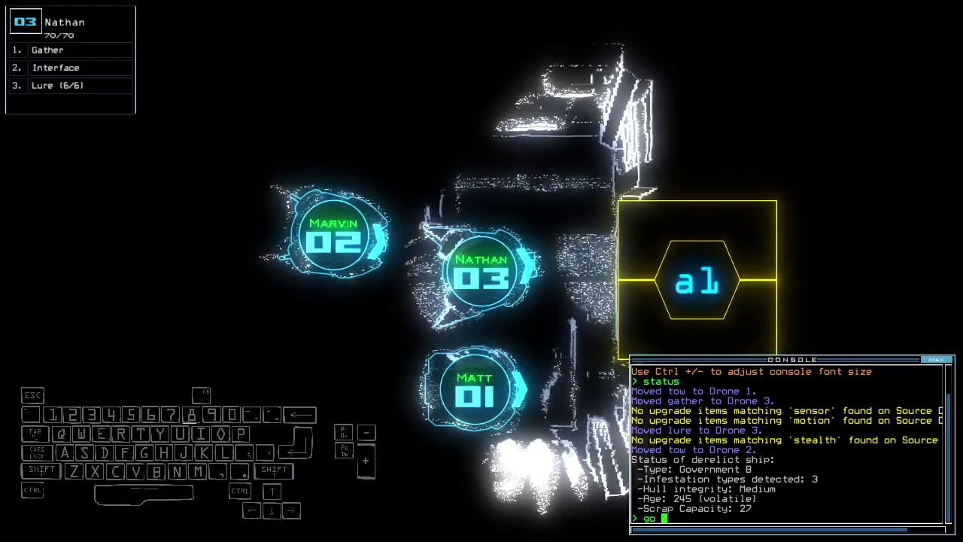
Start the mission with 'go', drive the drones in, and drop a lure.
key(Return)
key(Up)
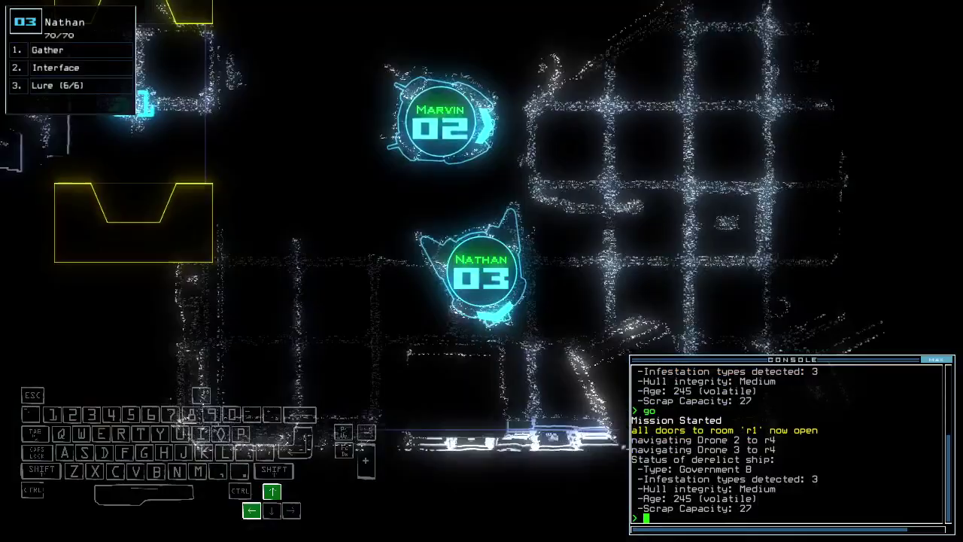
key(Left)
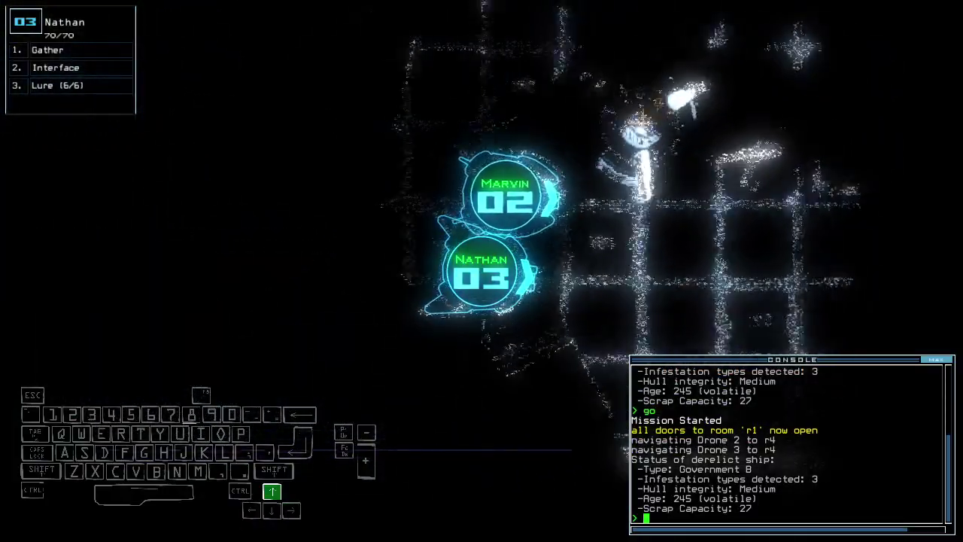
key(space)
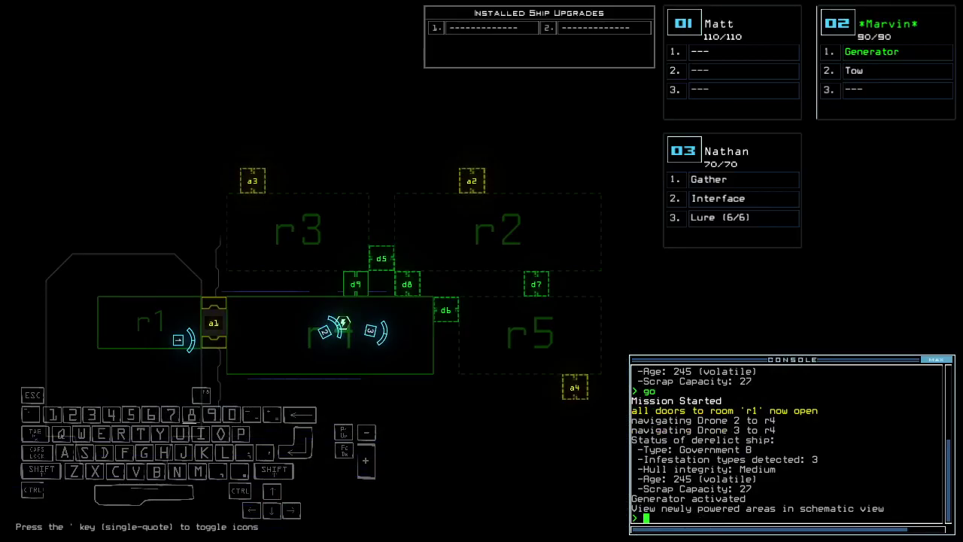
key(space)
key(Up)
key(Down)
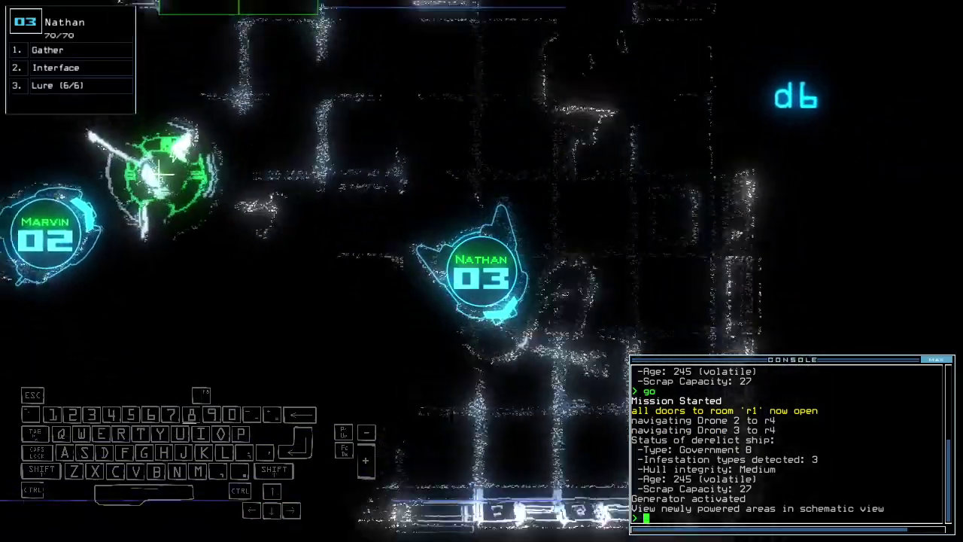
key(1)
key(space)
key(space)
text(d6)
Close doors d6 and d9 while steering Nathan through the ship.
key(Return)
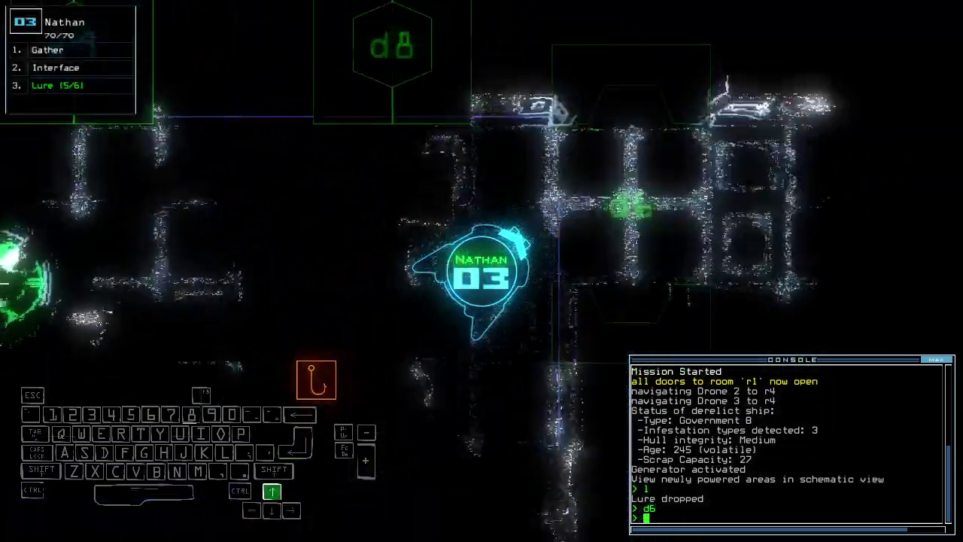
text(ccc)
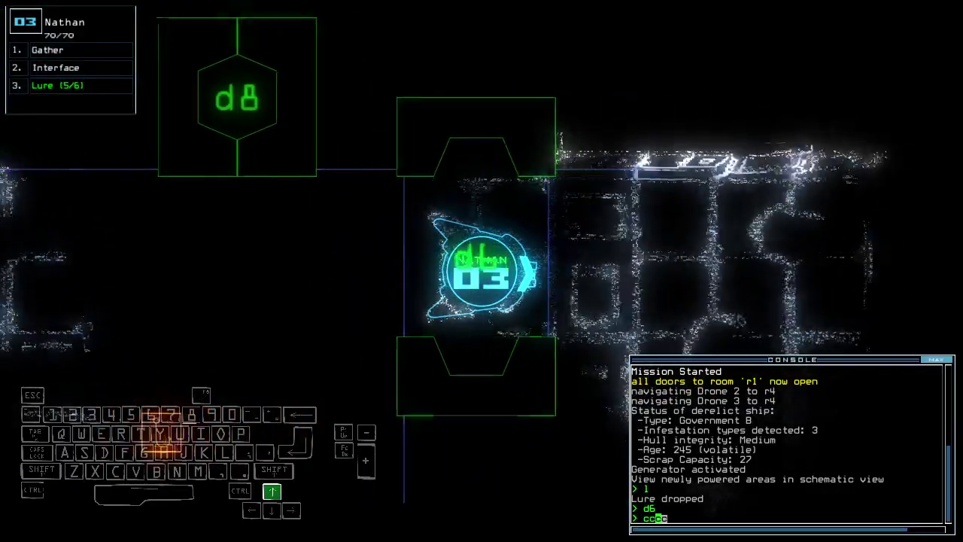
text(c)
key(Return)
key(Left)
key(Down)
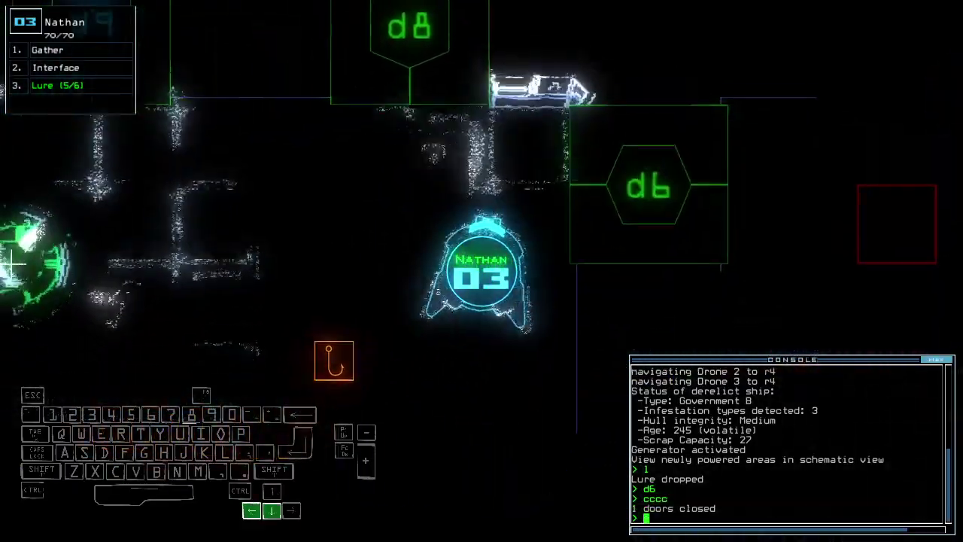
key(Up)
key(Right)
text(d9)
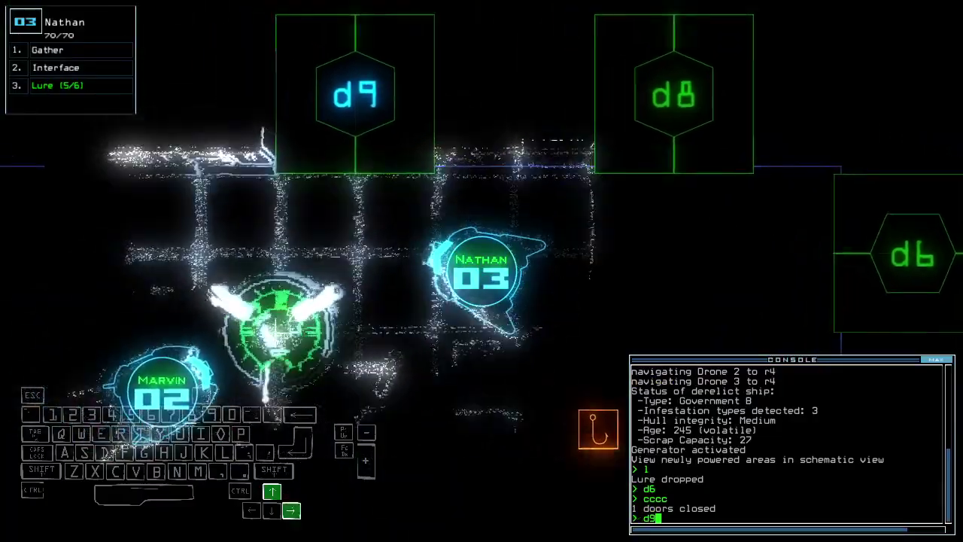
key(Return)
key(Left)
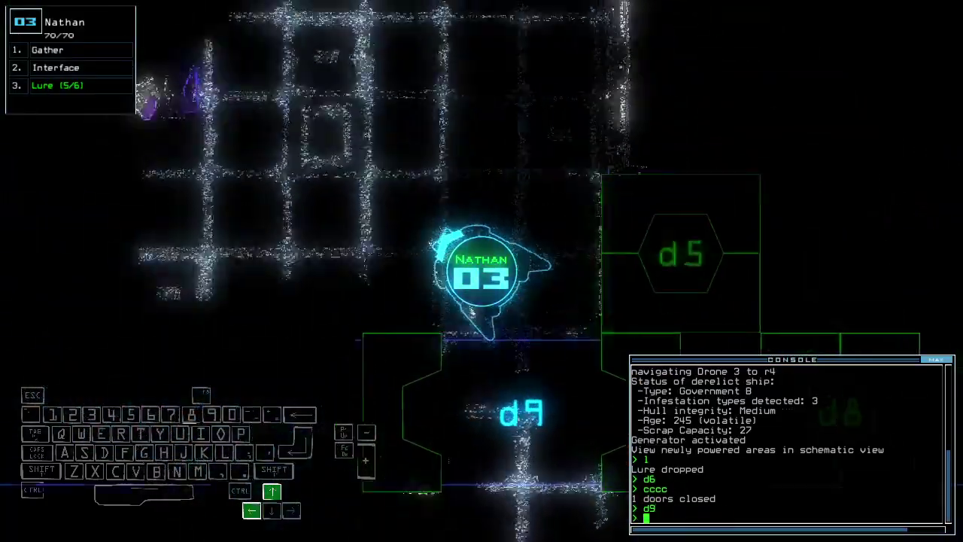
key(Up)
text(cccc)
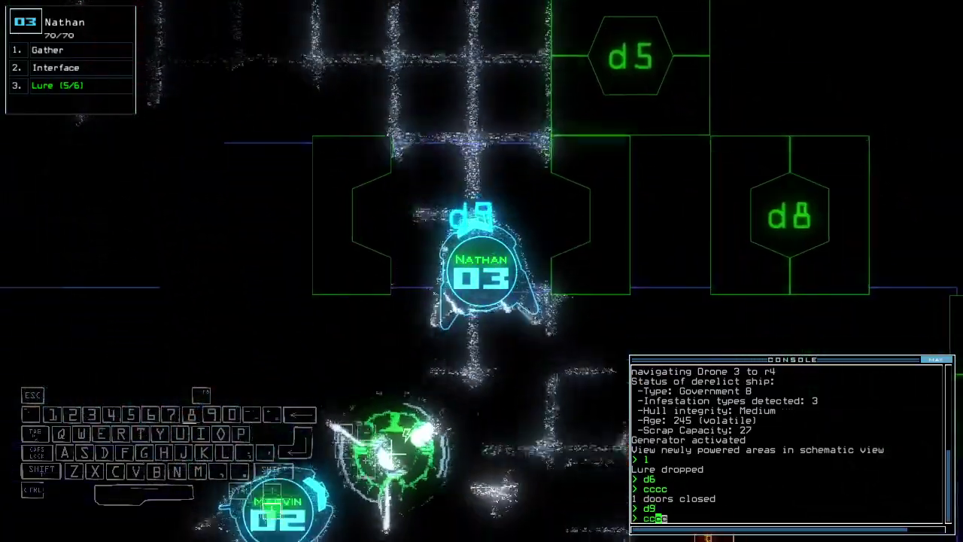
key(Return)
Drive Matt toward a1 and order the ship to re-dock at airlock a2.
key(space)
key(space)
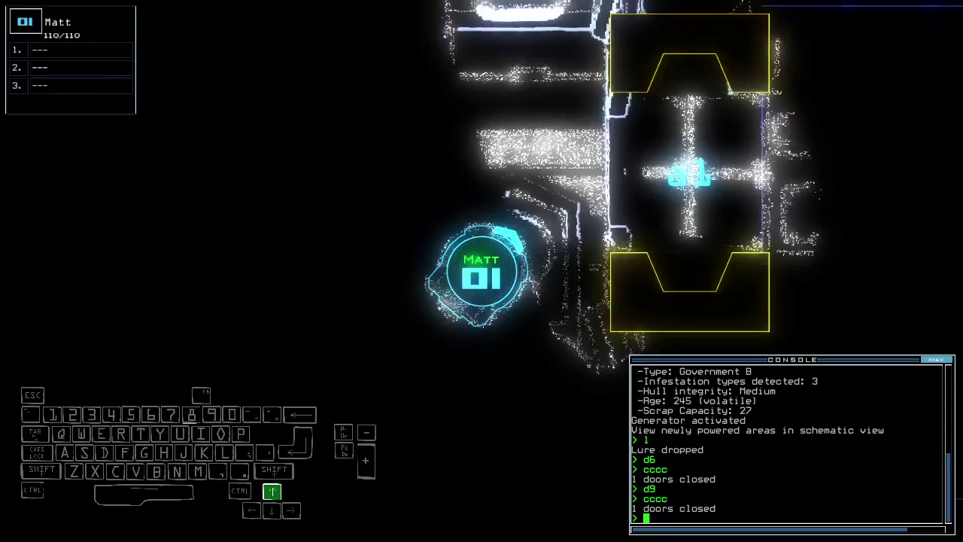
key(Down)
text(dd a2)
key(Up)
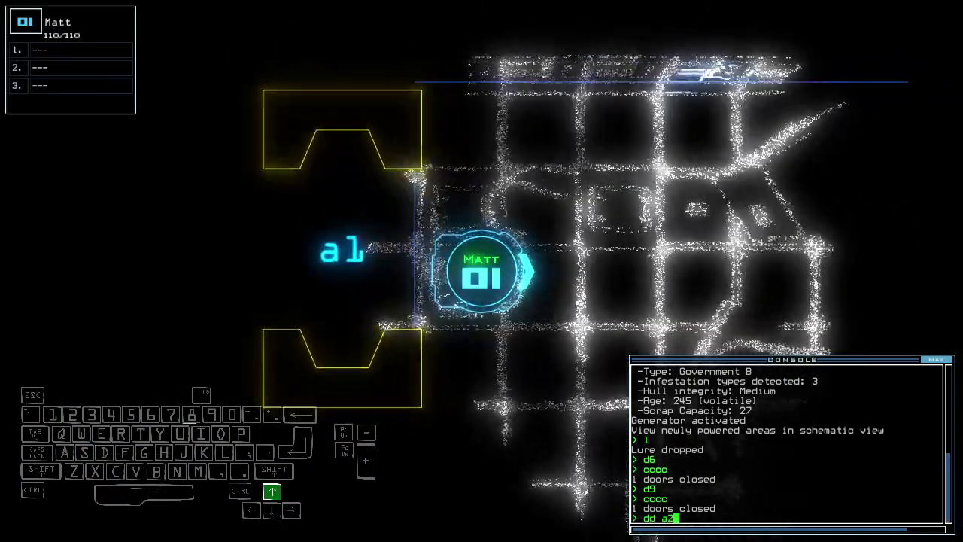
key(Return)
key(space)
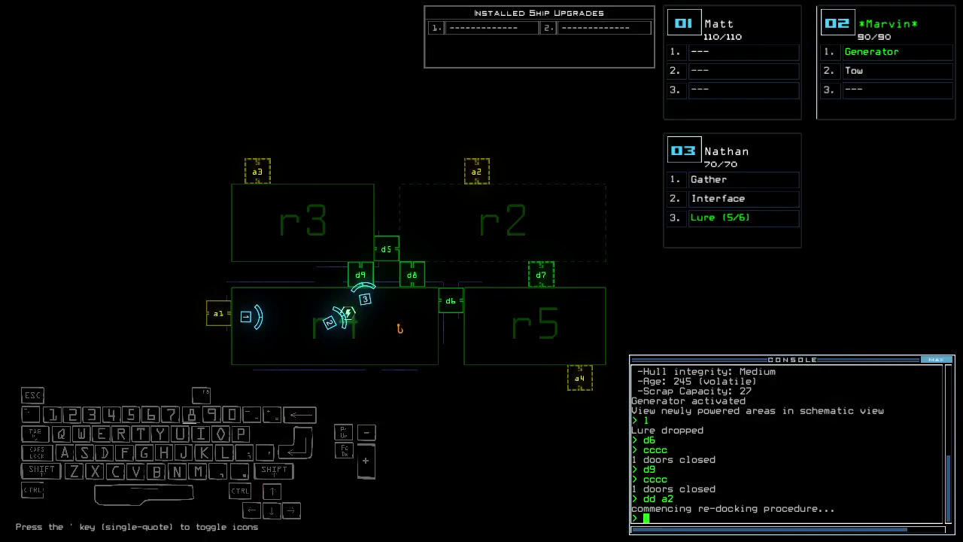
text(arr)
Open room r1's doors with 'arr', move Nathan toward d6, then close them with 'ra'.
key(Return)
key(space)
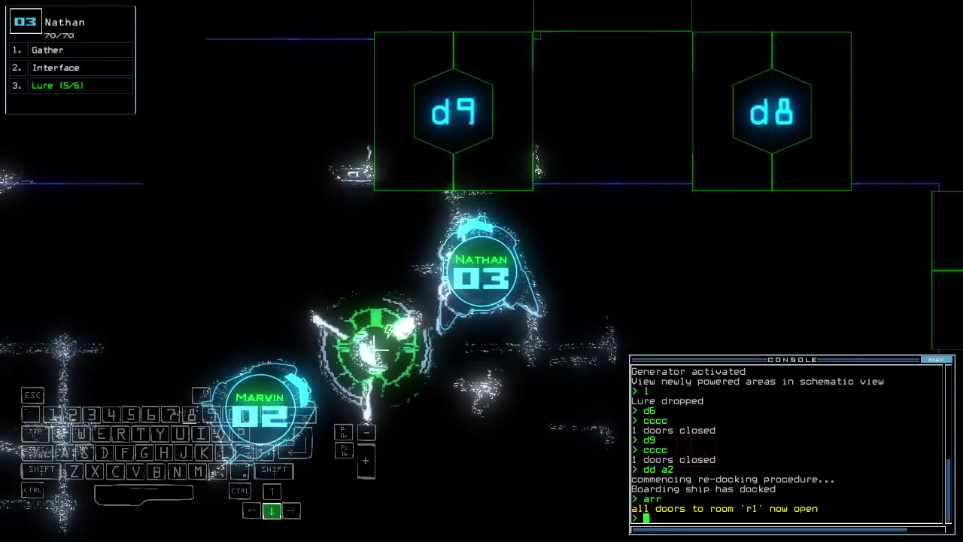
key(Right)
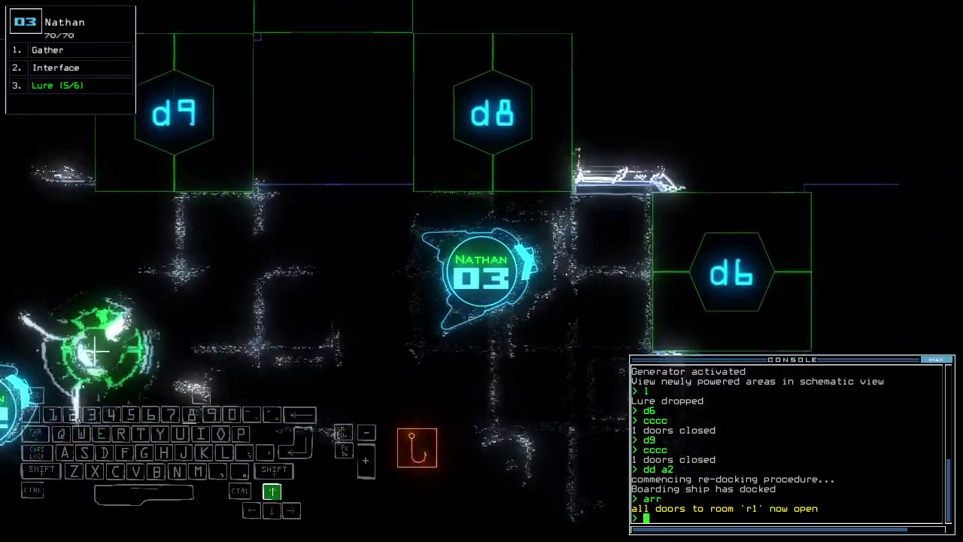
key(space)
key(space)
key(space)
text(ra)
key(Return)
key(space)
text(d8)
Open door d8 and drive Nathan into room r2.
key(Return)
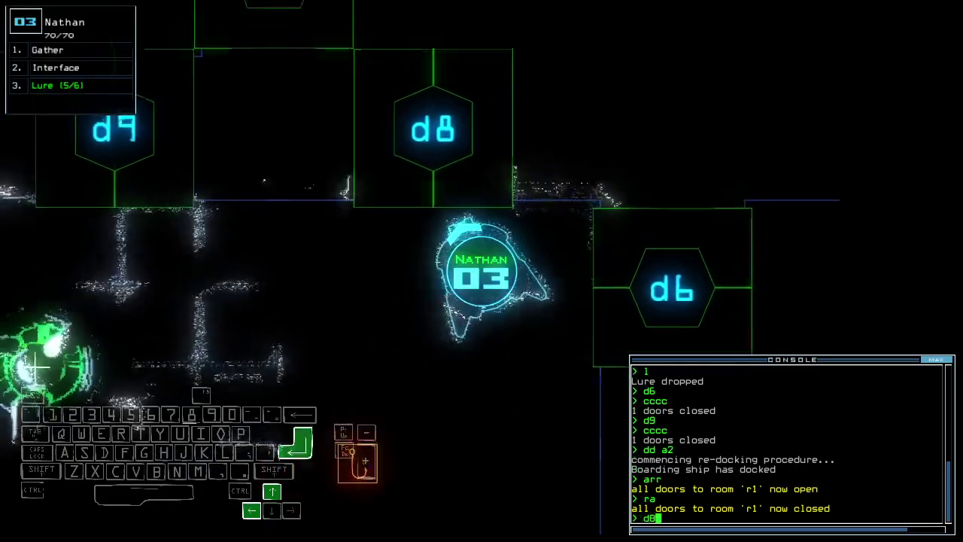
text(ccc)
key(Up)
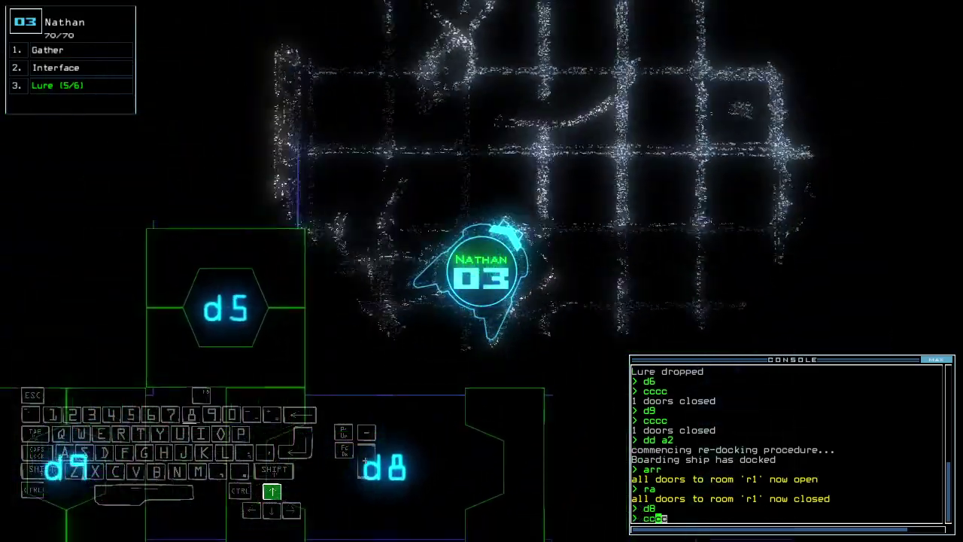
key(Right)
key(Up)
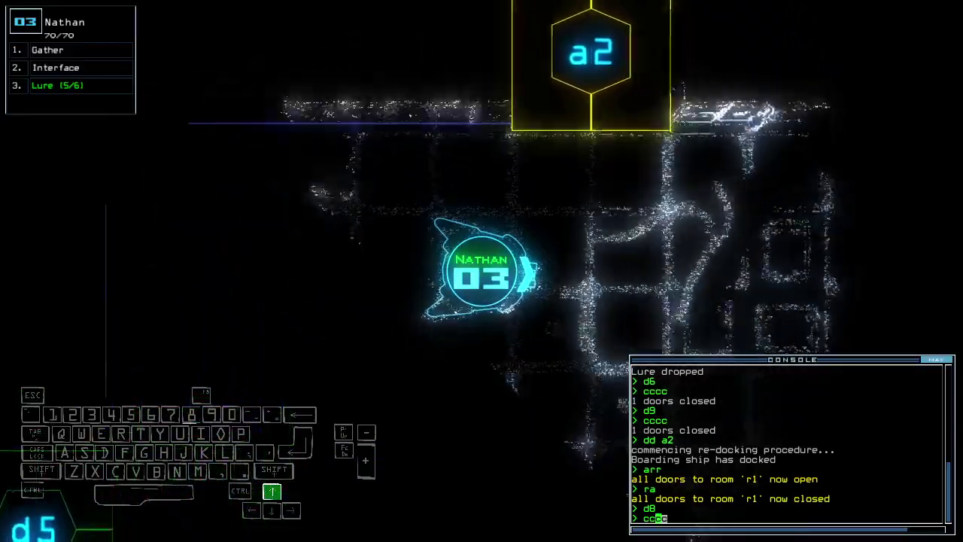
key(BackSpace)
key(BackSpace)
key(Up)
key(Right)
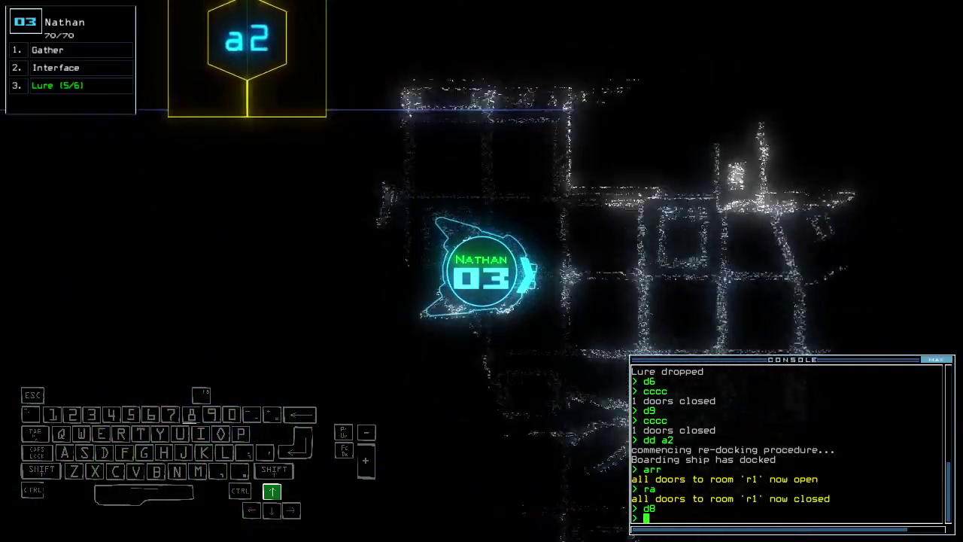
key(Up)
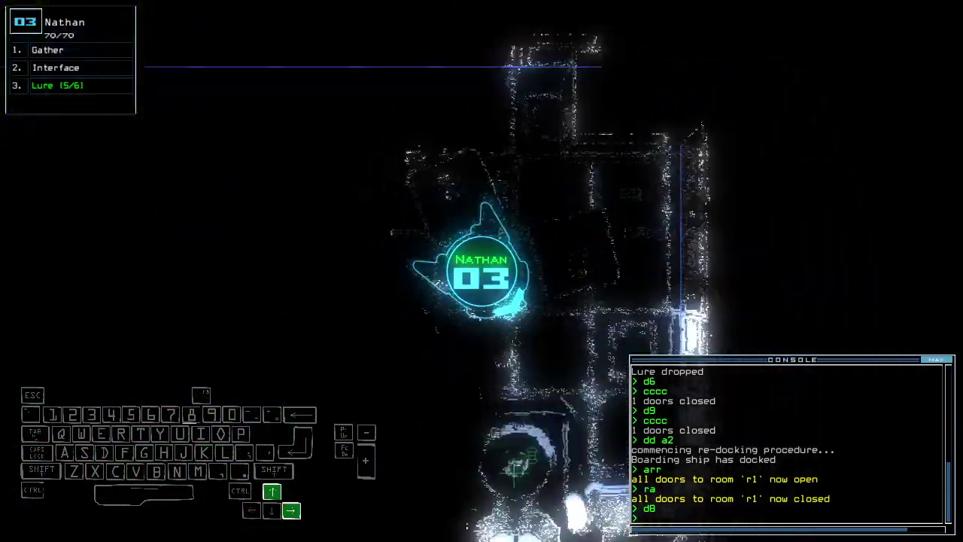
text(g)
Have Nathan gather fuel in room r2, which turns up none.
key(Return)
key(space)
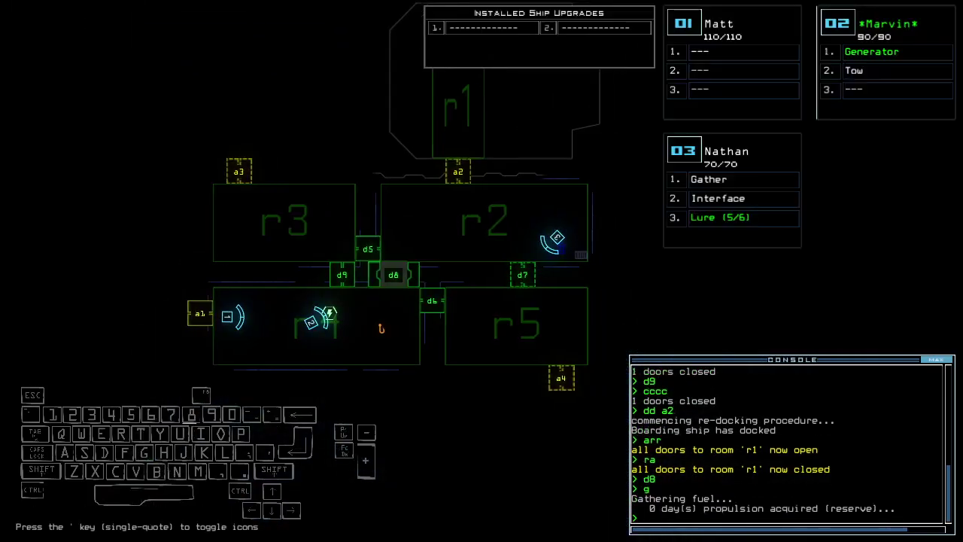
key(space)
key(Up)
key(Right)
text(l)
Drop a second lure in room r2 and steer Nathan onward.
key(Return)
key(Up)
key(Left)
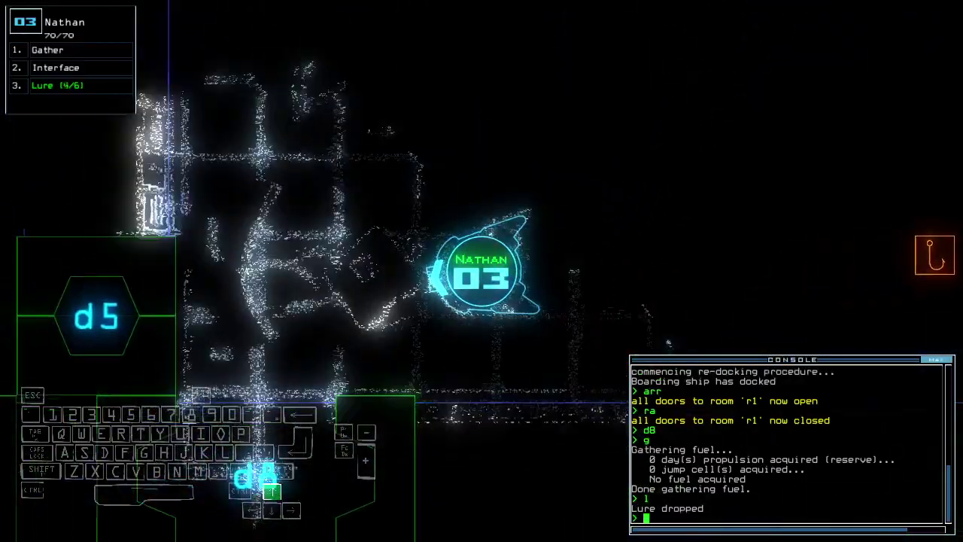
key(Up)
Open r1's doors and d8, pick up the dropped lure, and open d6.
key(space)
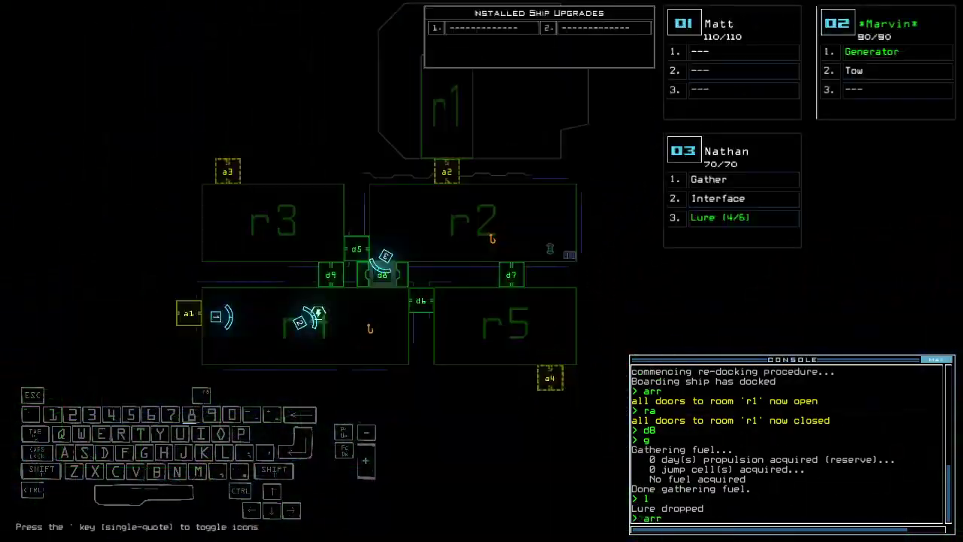
text(arr ;d7)
key(Up)
key(Return)
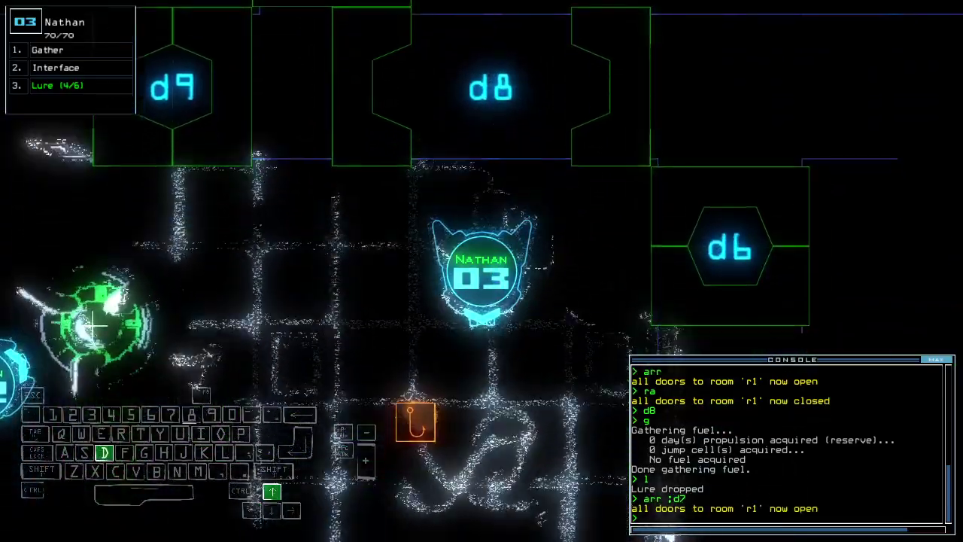
text(d8)
key(Return)
key(j)
key(space)
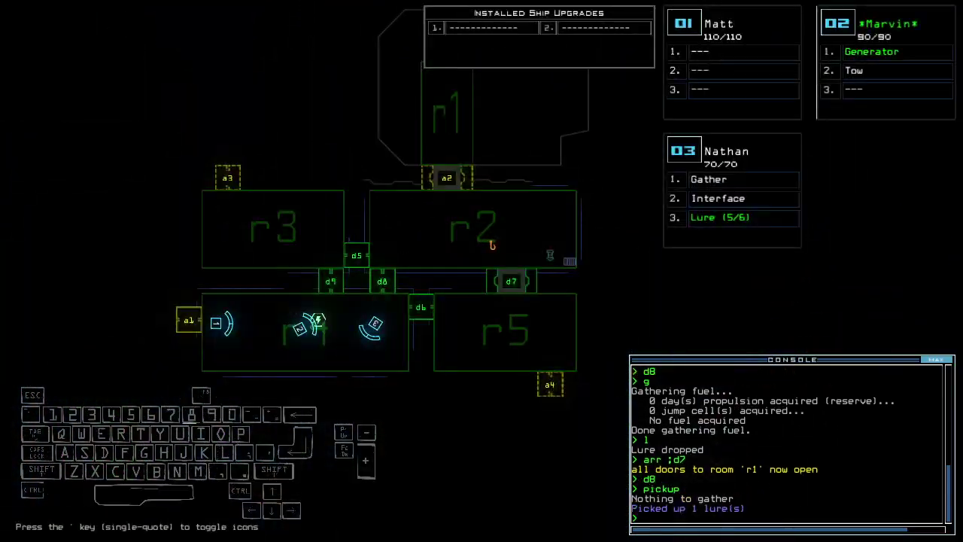
key(space)
text(d6)
key(Return)
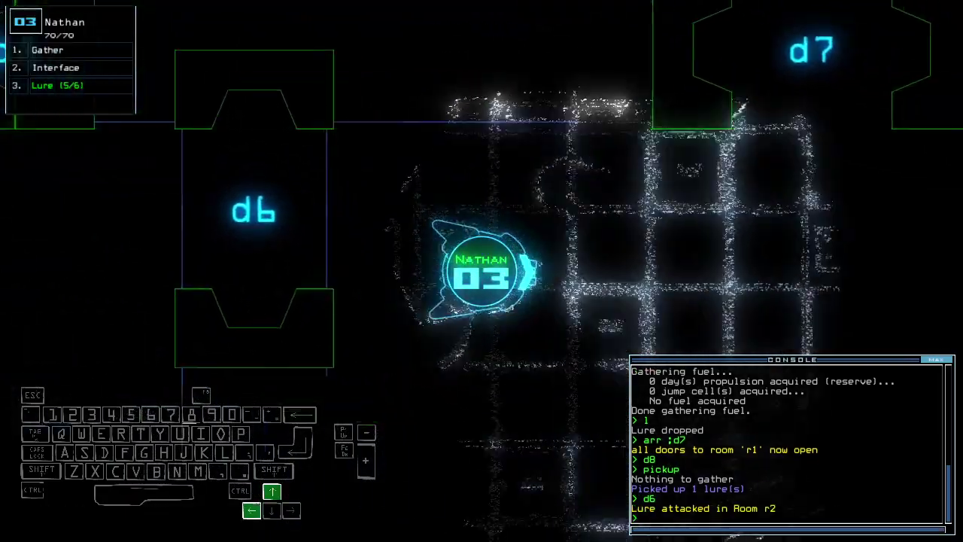
text(cccc)
Close the doors, fly the drone to the scrap, and gather it.
key(Return)
text(ra)
key(Return)
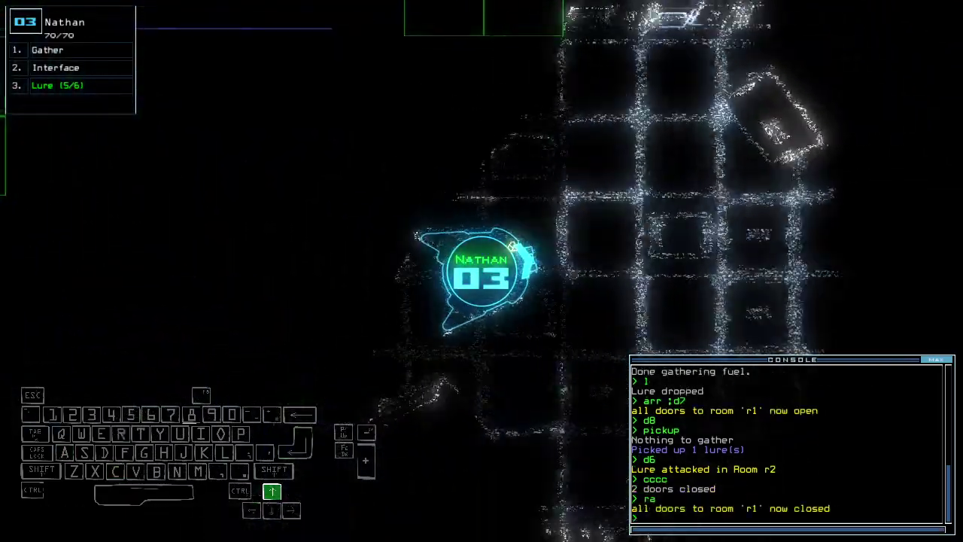
key(Up)
key(Right)
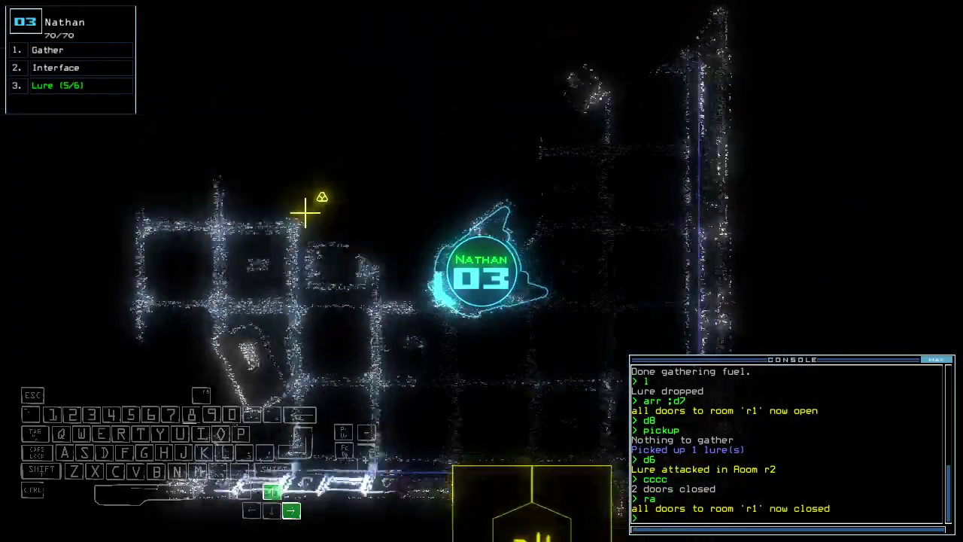
key(Left)
key(Up)
text(g)
key(Return)
key(space)
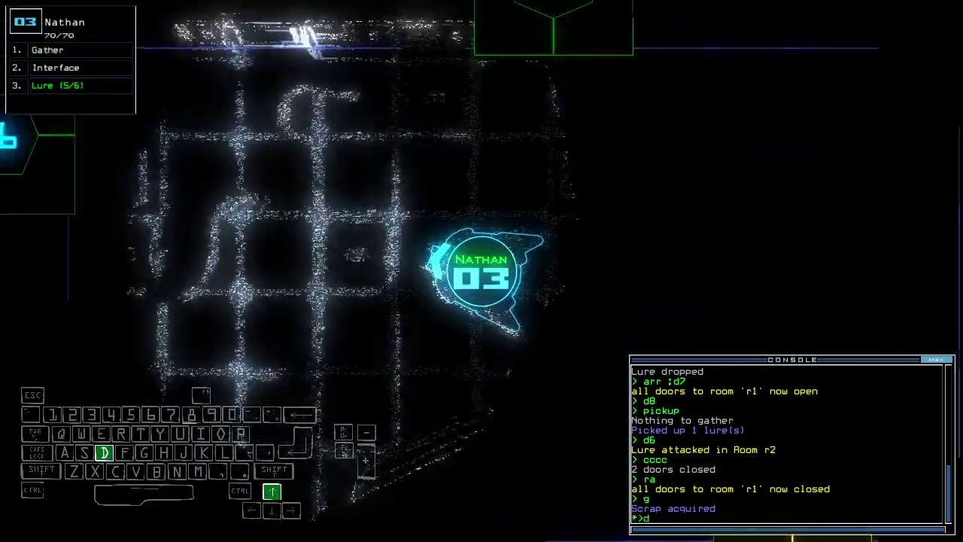
text(dd a3)
Re-dock the ship at airlock a3, then open r1's doors and toggle d6 and d9.
key(Return)
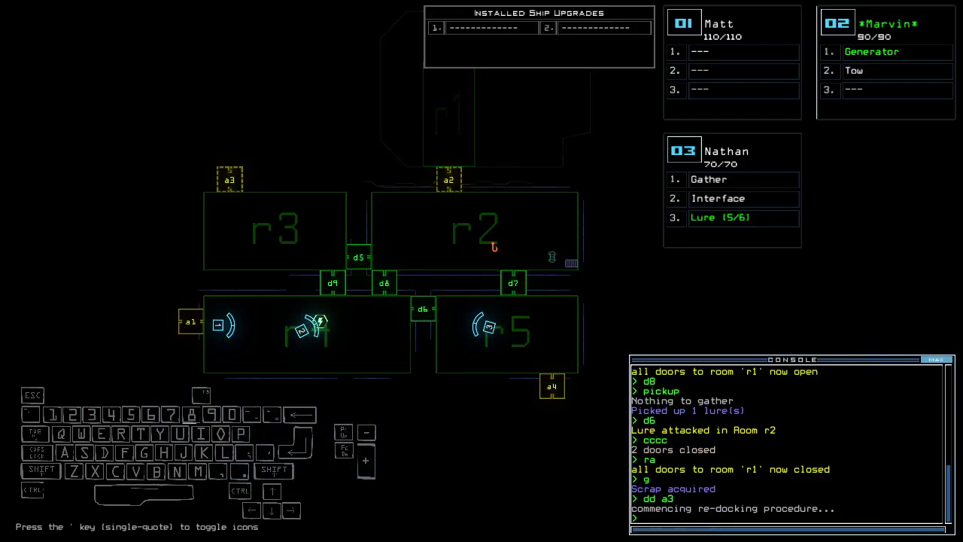
key(Tab)
text(d6)
key(Return)
key(Up)
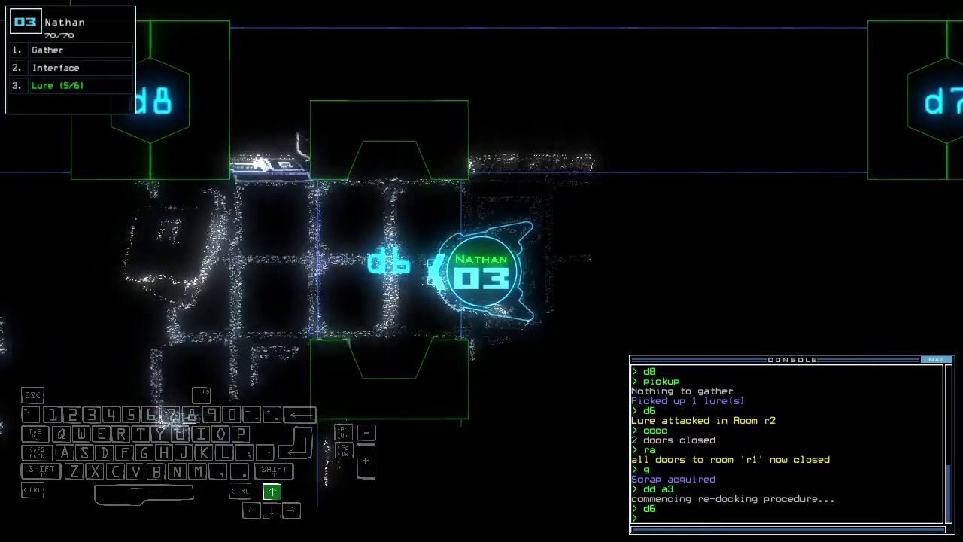
key(Return)
key(Tab)
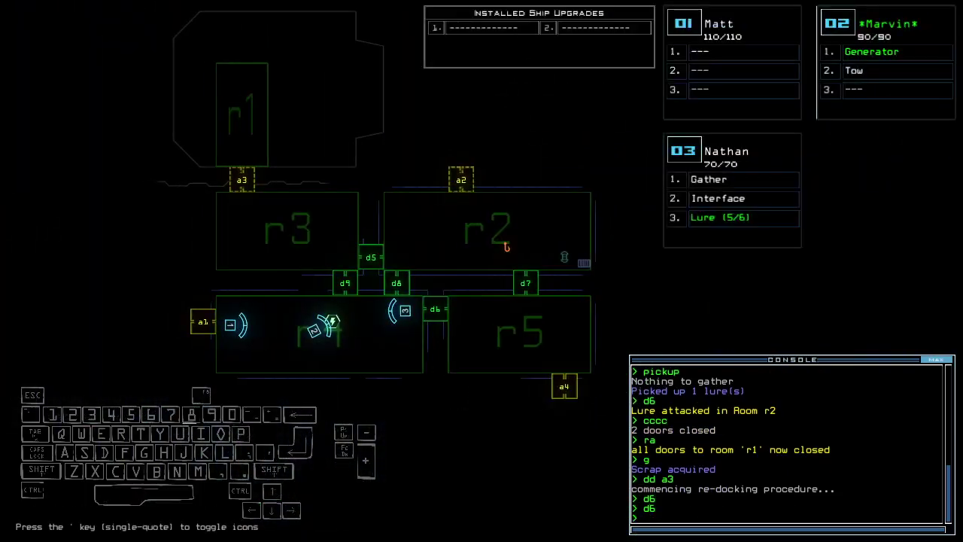
text(arr)
key(Return)
key(Tab)
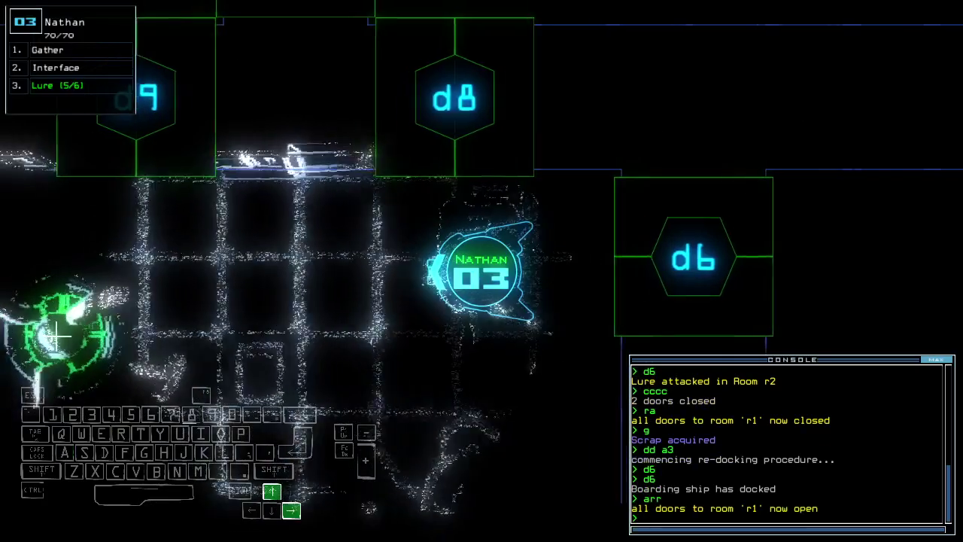
text(d9)
key(Return)
key(Tab)
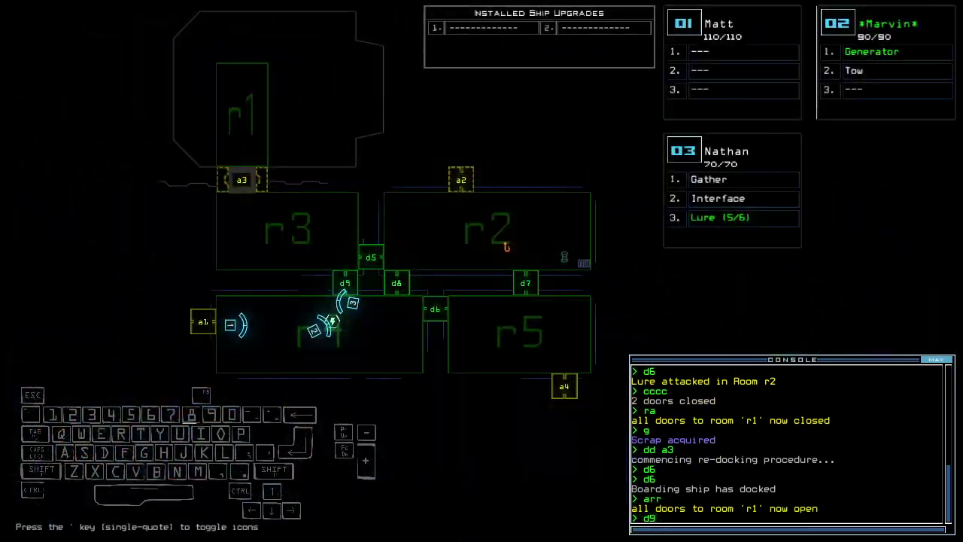
key(Tab)
text(d9)
key(Return)
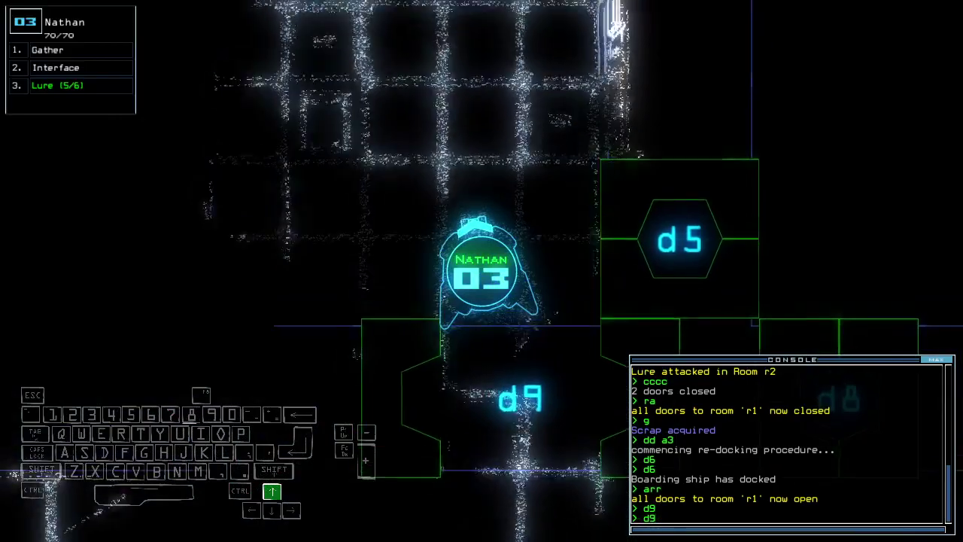
Steer the drone around, close r1's doors, and vent room r2 through airlock a2.
key(Left)
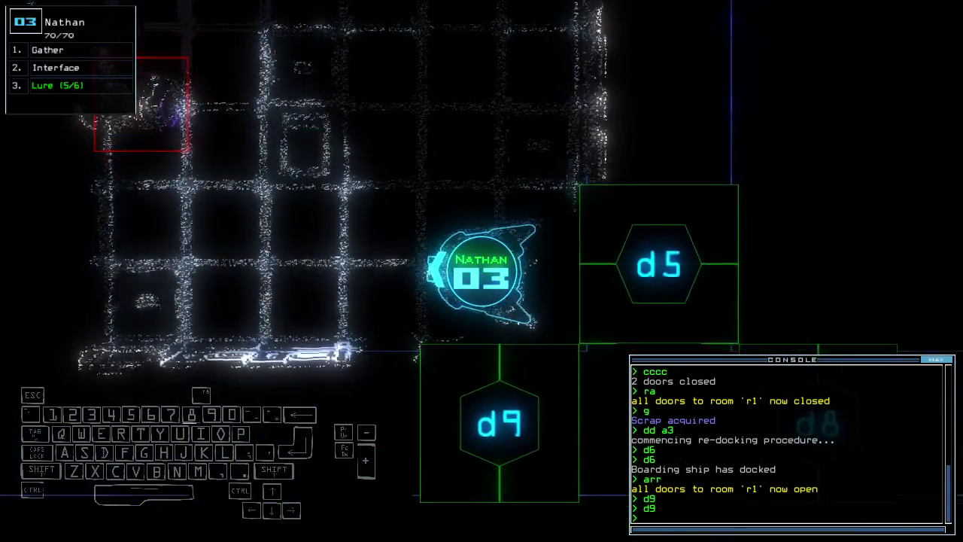
key(Right)
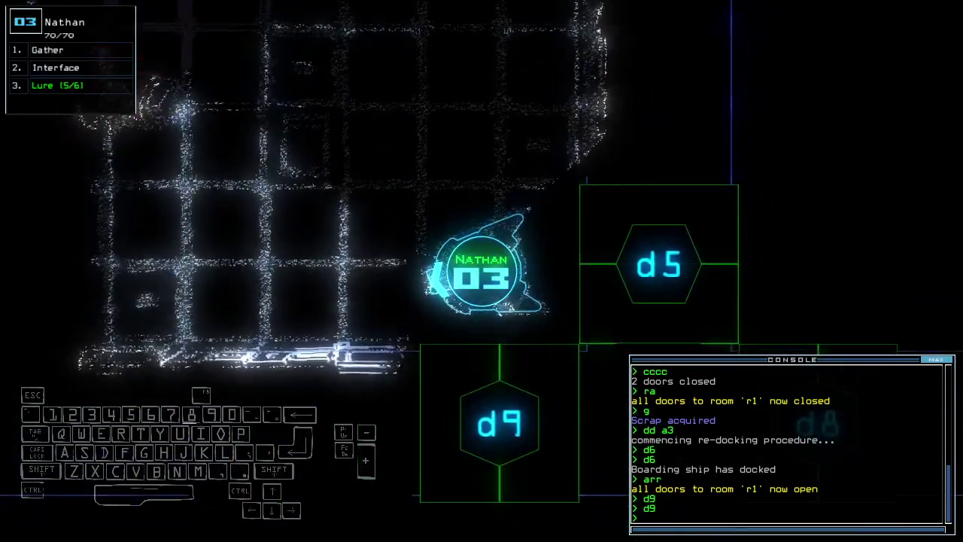
key(Right)
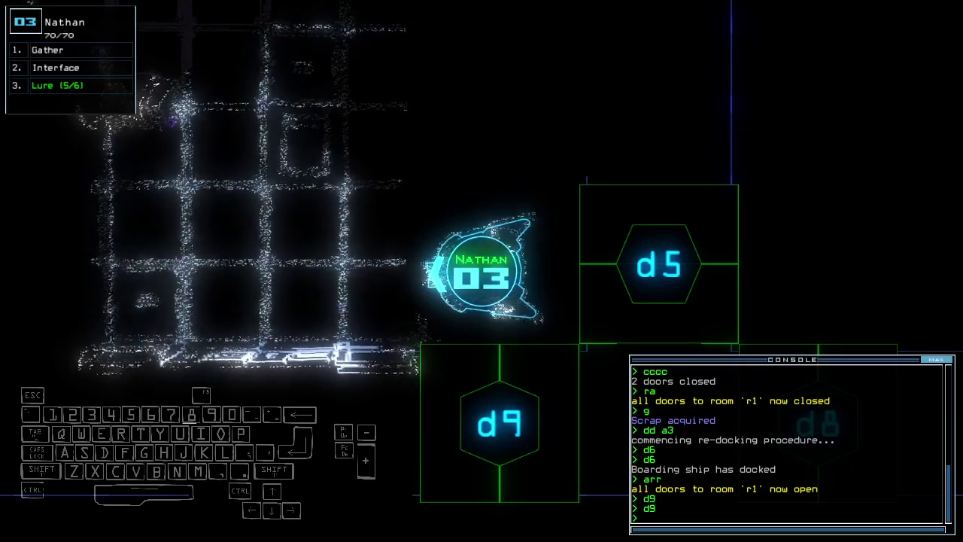
key(Up)
key(Down)
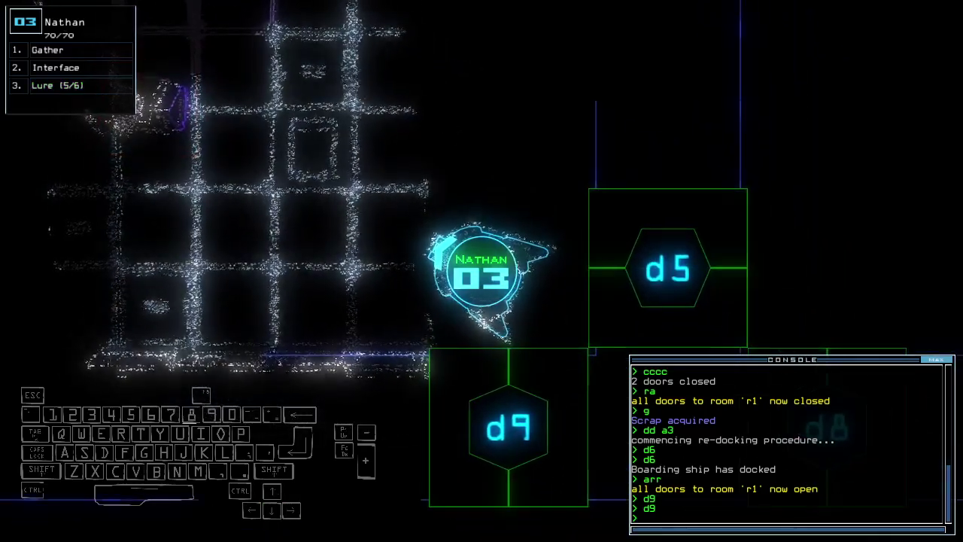
key(Right)
key(Up)
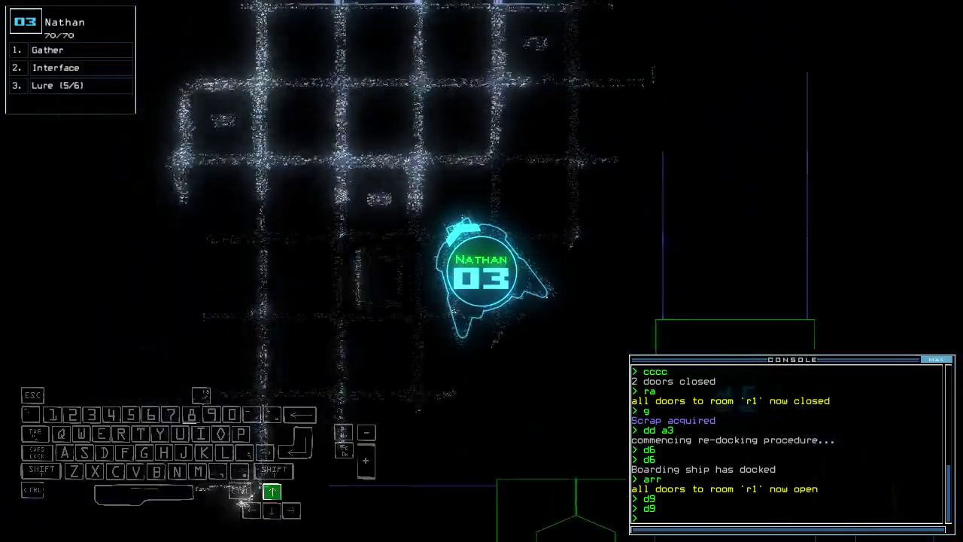
text(ra)
key(Return)
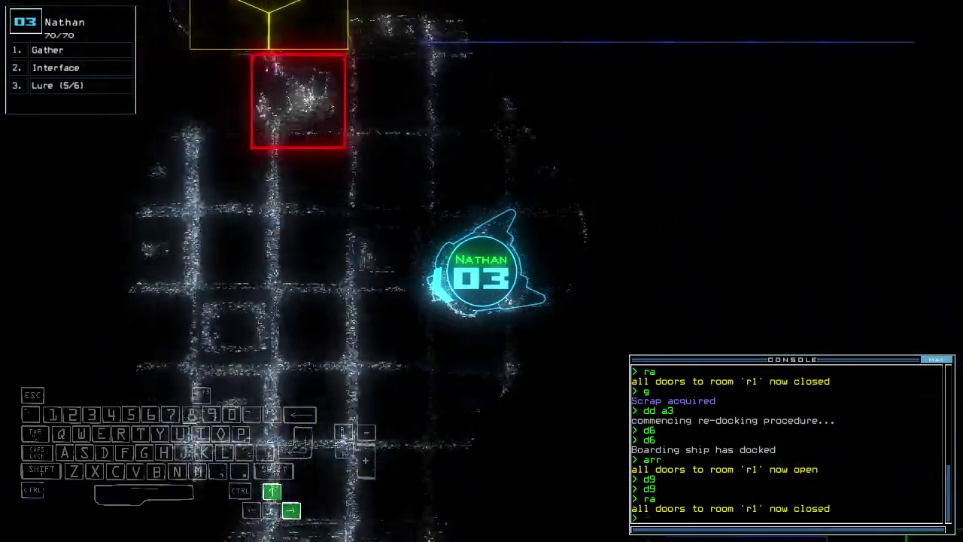
key(Up)
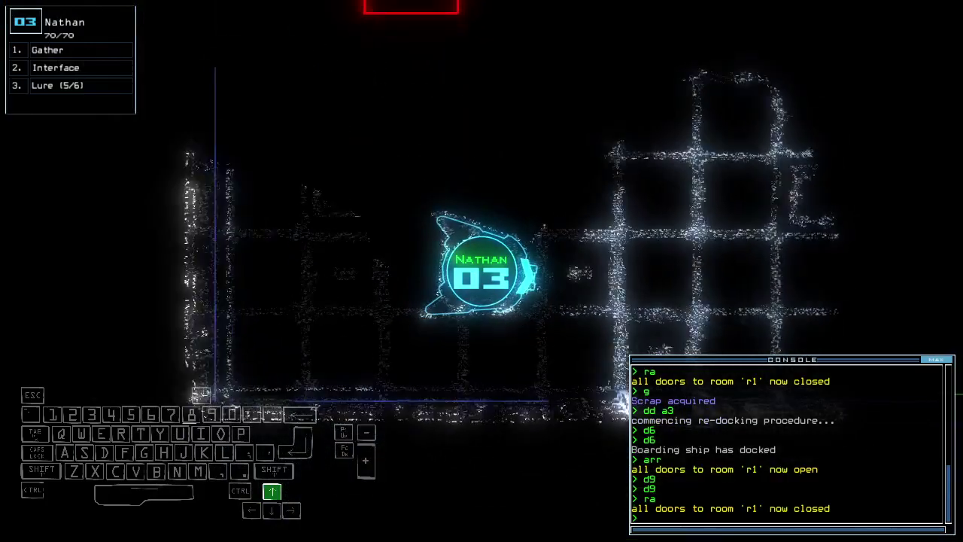
key(Up)
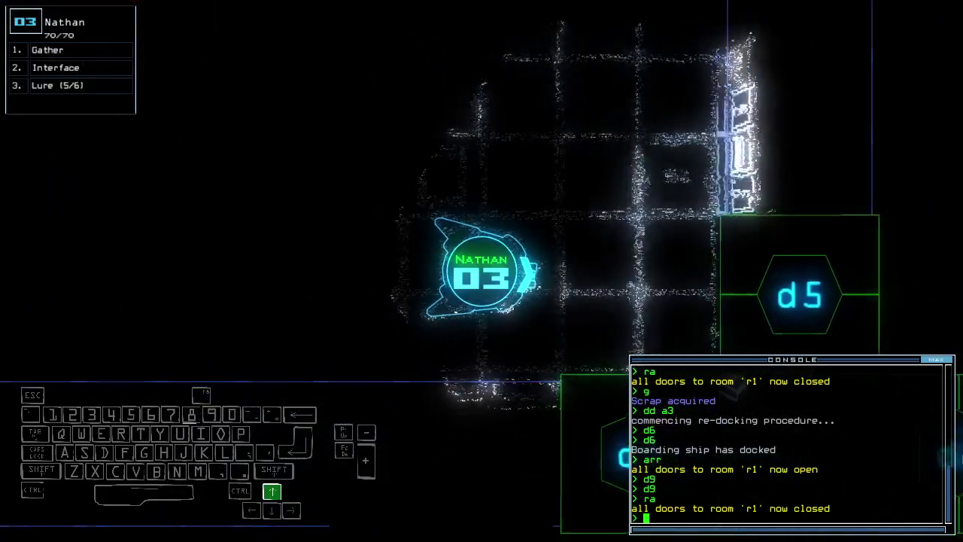
text(vacuum r2 a2)
key(Return)
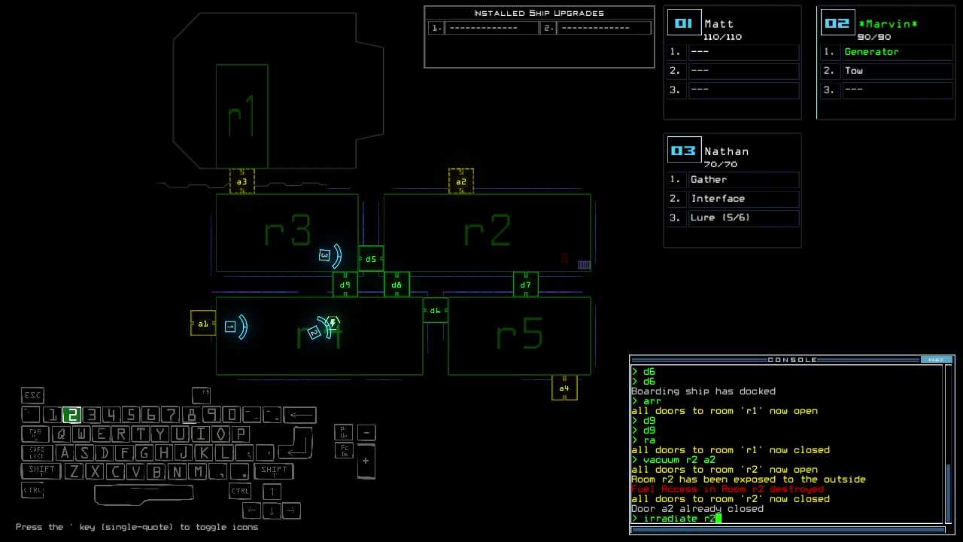
text(a2)
Irradiate room r2 via a2, toggle airlock a2, and move drone 03 forward.
key(Return)
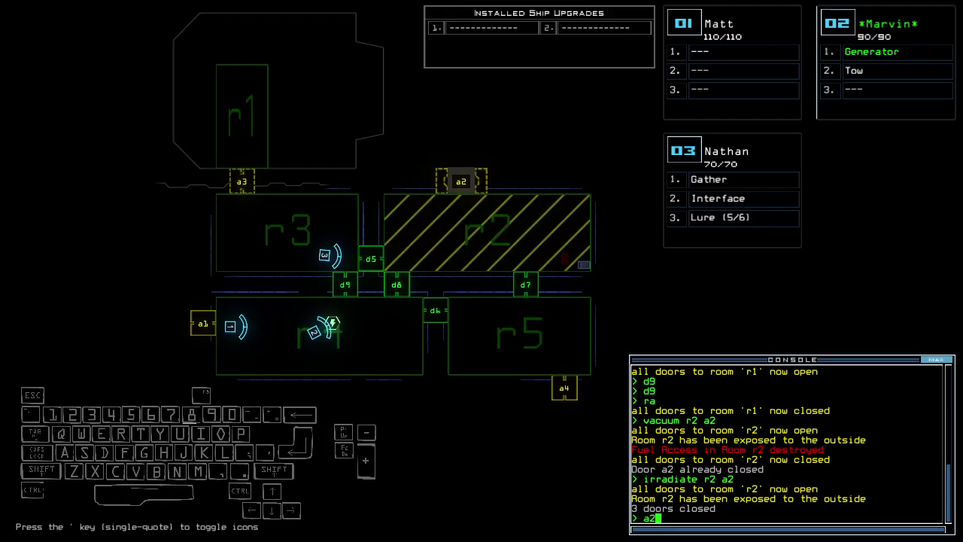
key(Return)
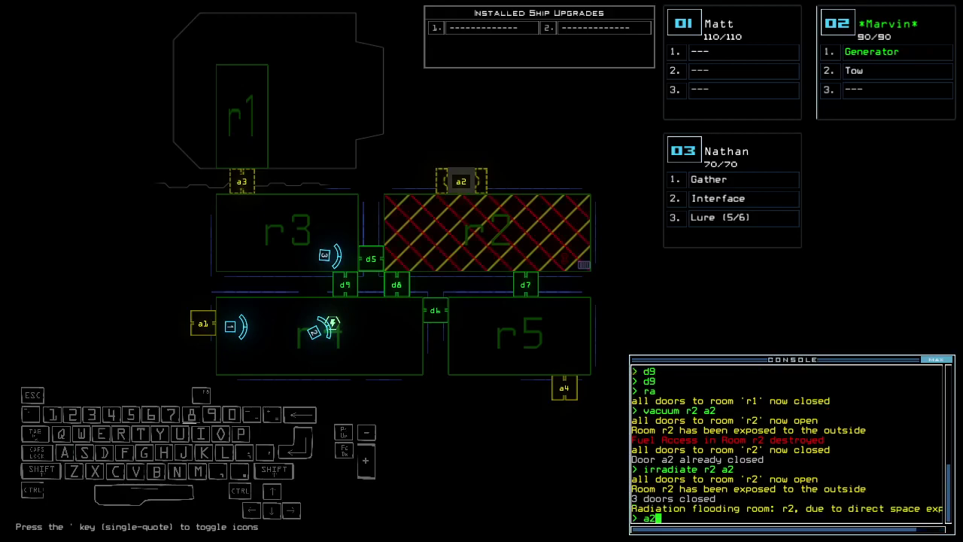
key(Return)
key(Up)
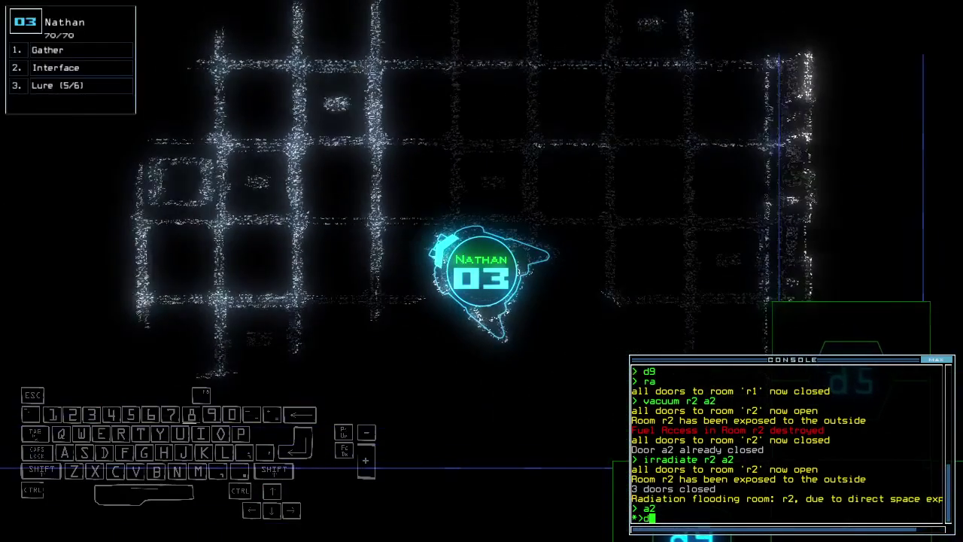
key(space)
text(7)
Toggle door d7 twice, open d9, and steer drone 03 toward it.
key(Return)
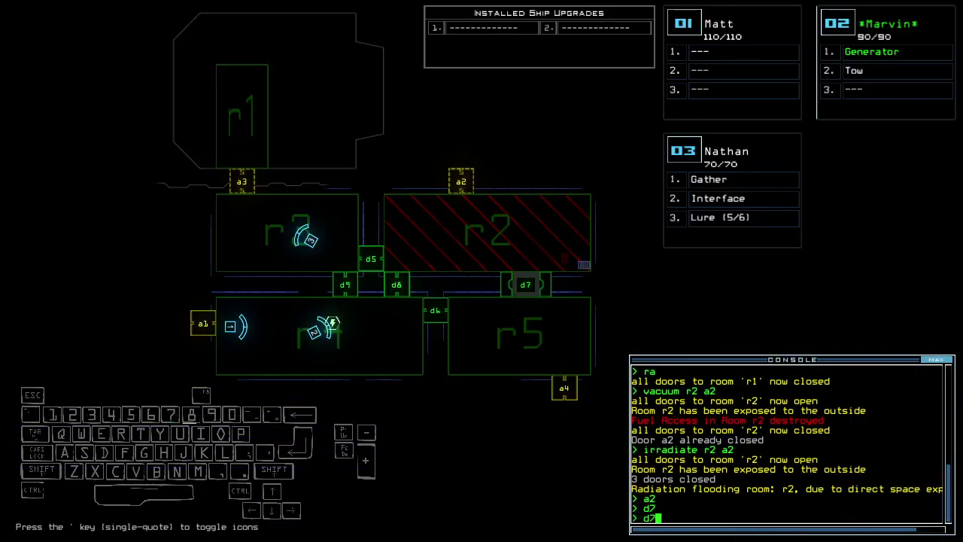
key(Return)
key(space)
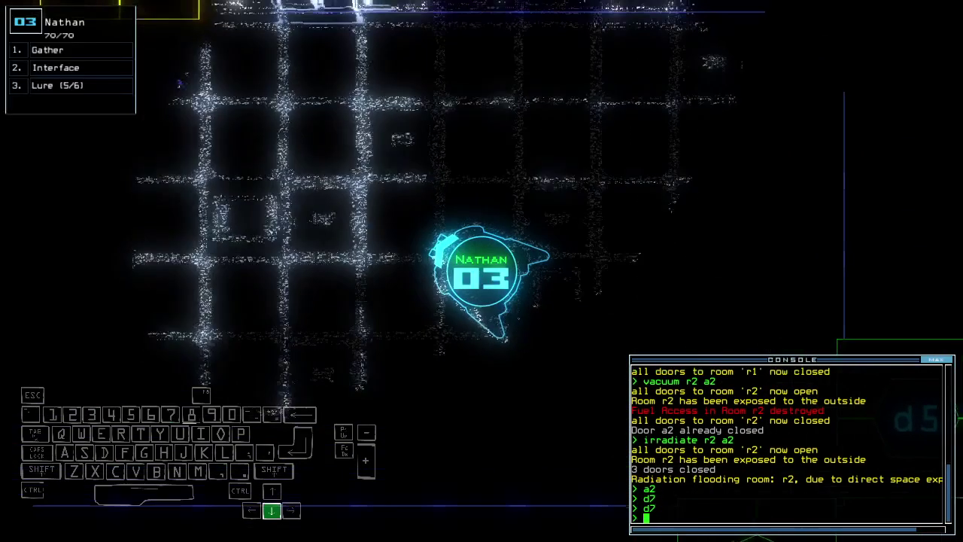
text(d9)
key(Return)
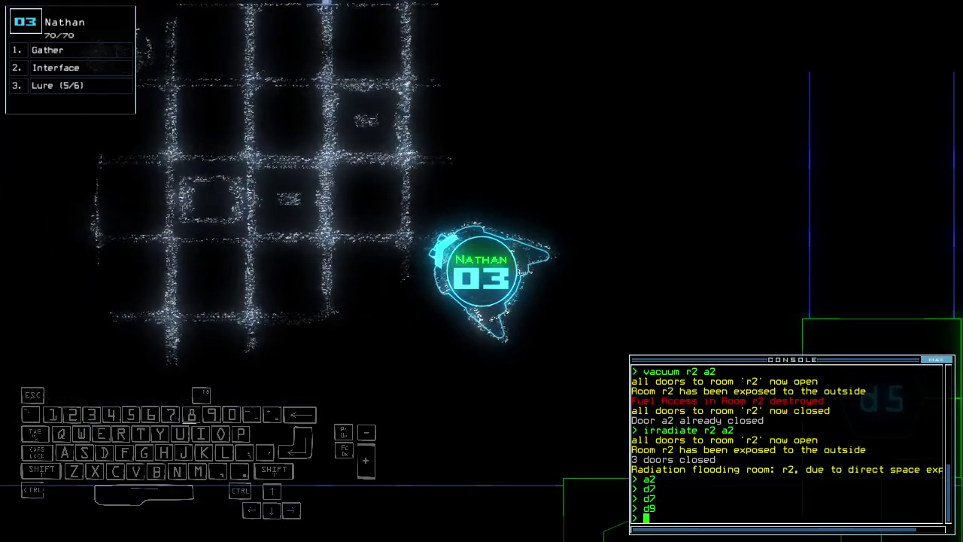
key(Down)
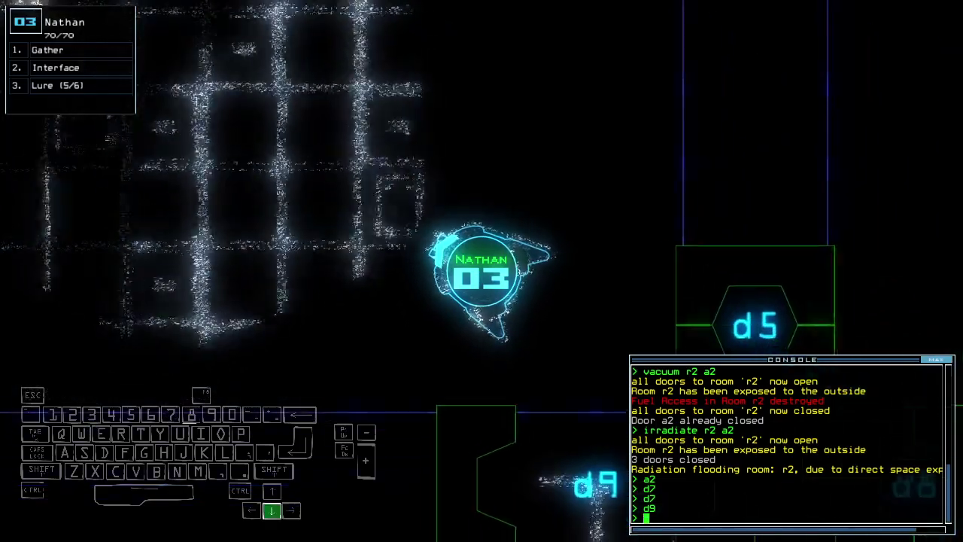
Move drone 3 into the d9 doorway and close the nearby doors.
key(Right)
key(Down)
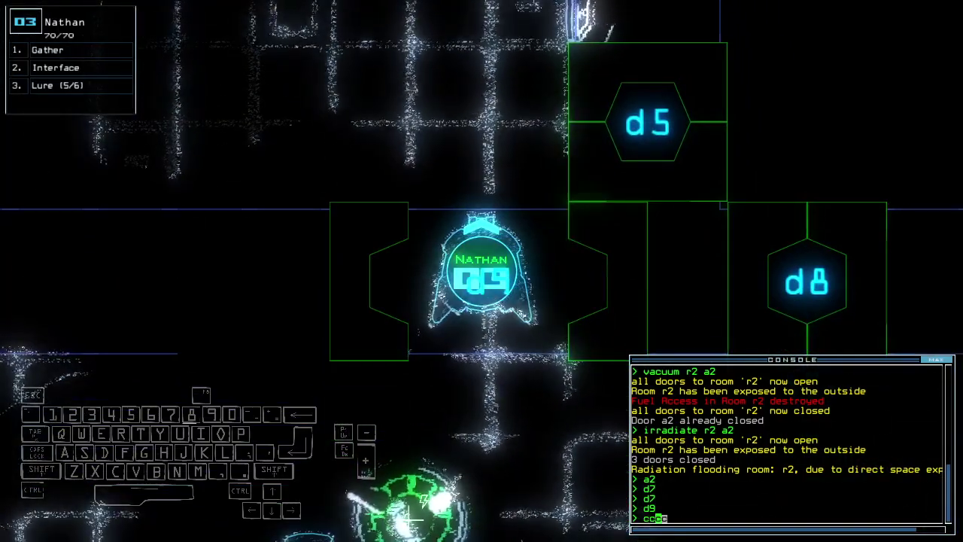
text(cccc)
key(Return)
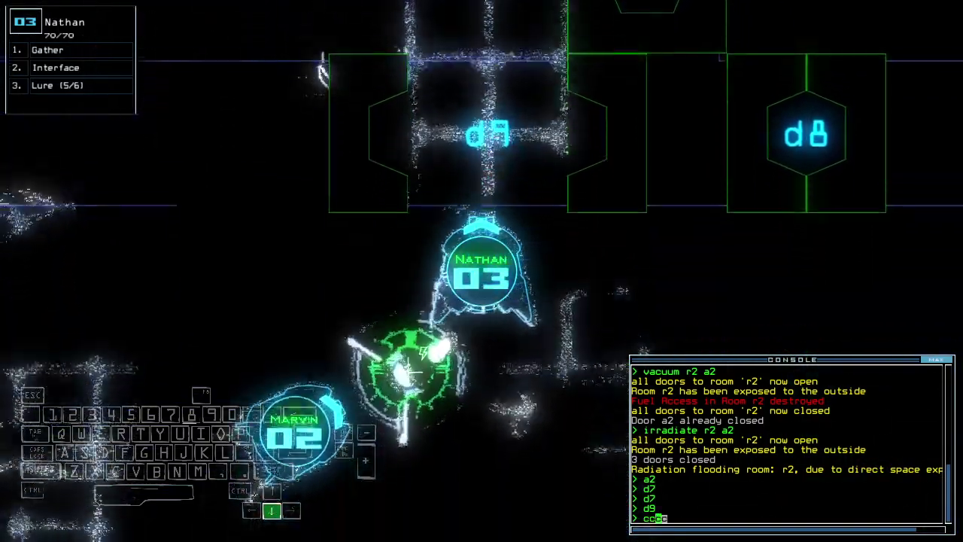
key(space)
text(d5 d7 d)
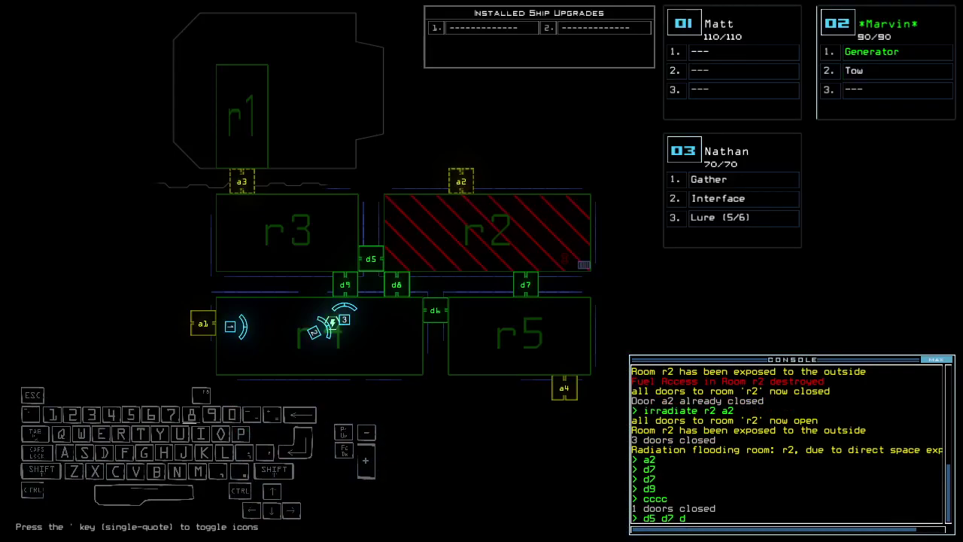
text(6)
Open doors d5, d7 and d6 and drop a lure from drone 3.
key(Return)
key(space)
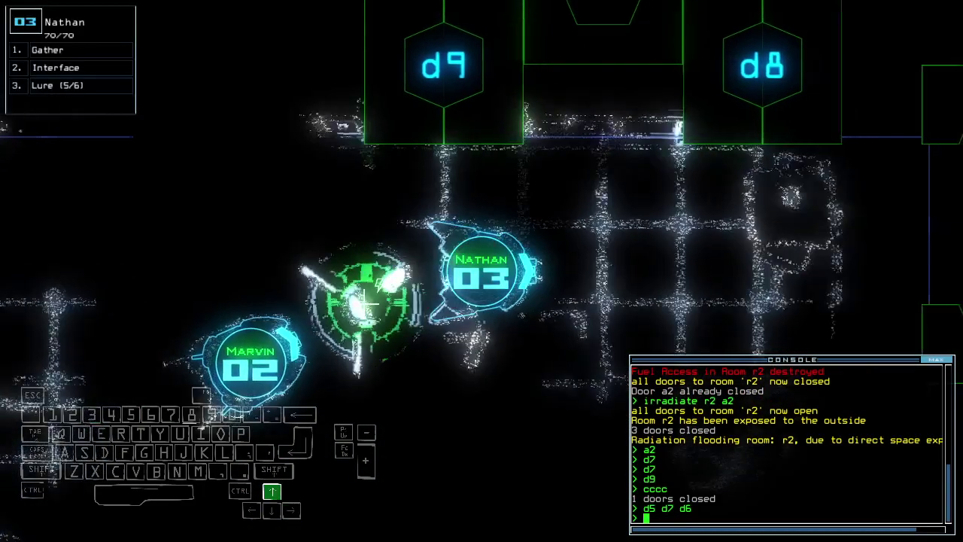
key(Up)
text(l)
key(Return)
key(space)
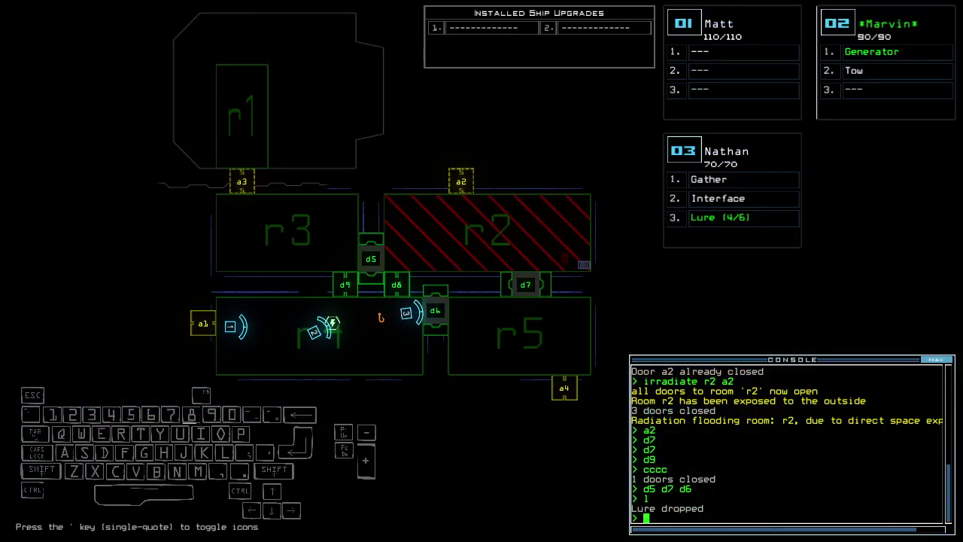
key(space)
key(space)
Open d5 and d7, pick up the lure, close the doors, and re-dock at a1.
key(space)
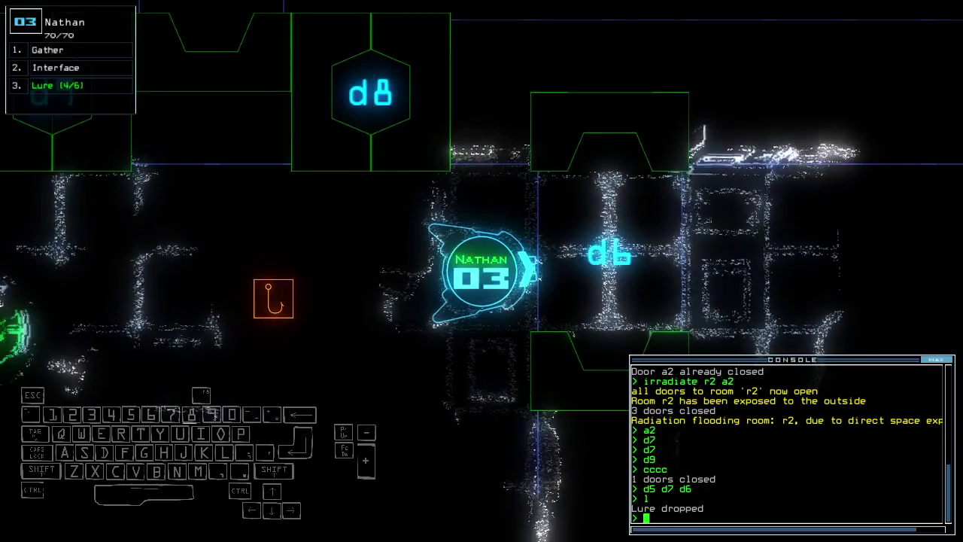
key(space)
key(space)
text(d5)
key(Return)
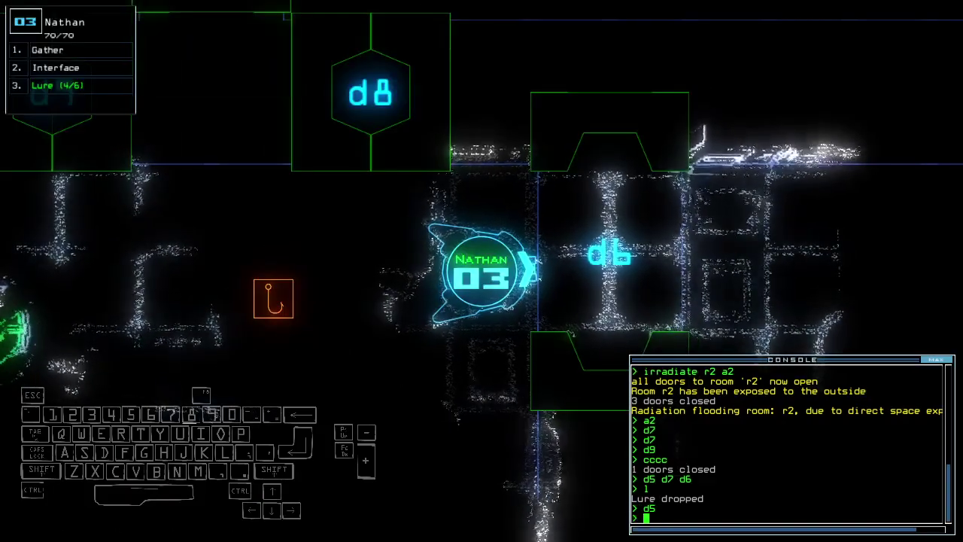
text(cccc)
key(Return)
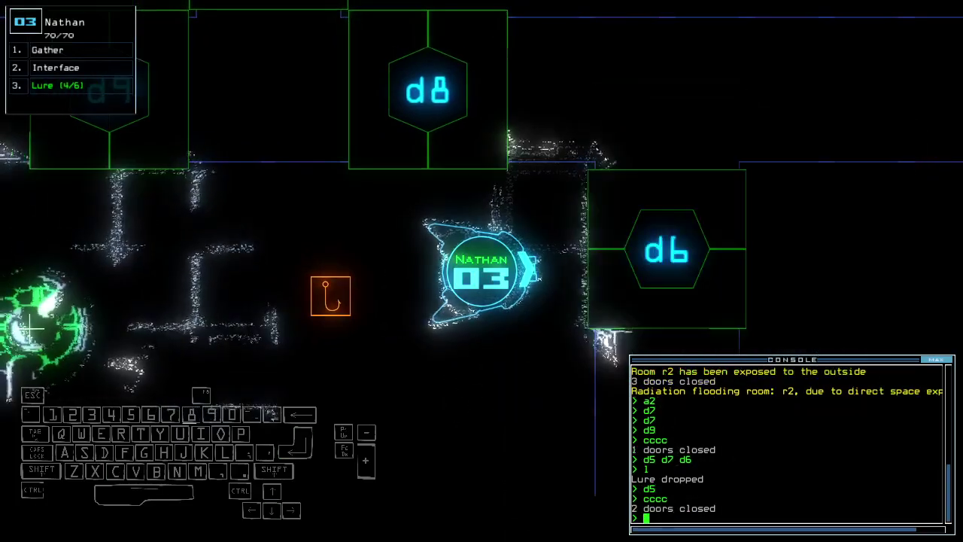
key(space)
text(d7)
key(Return)
key(space)
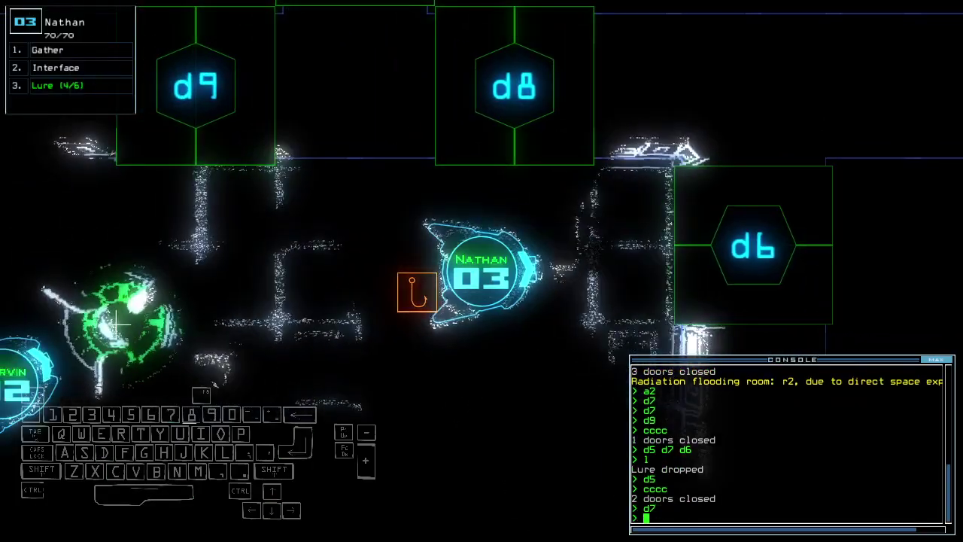
text(pickup)
key(Return)
text(cccc)
key(Return)
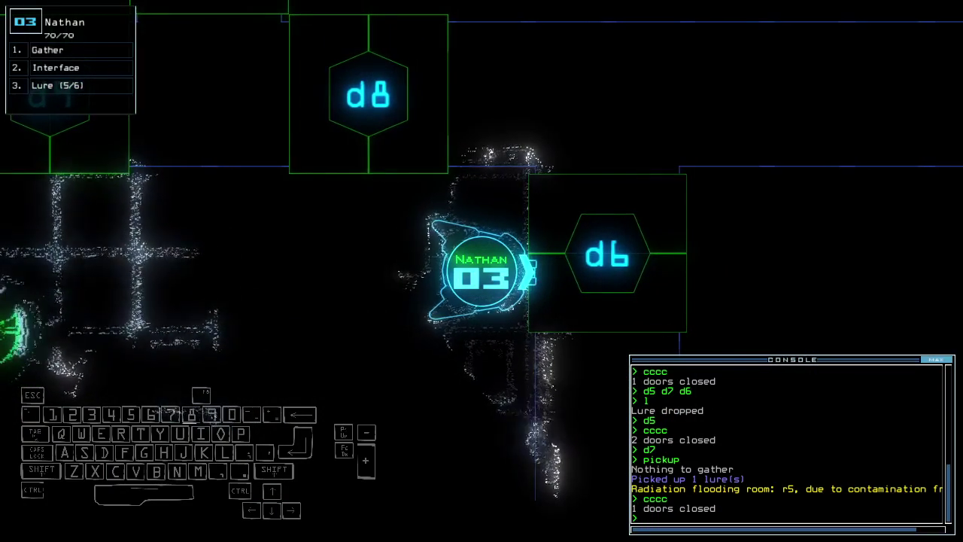
text(dd a1)
key(Return)
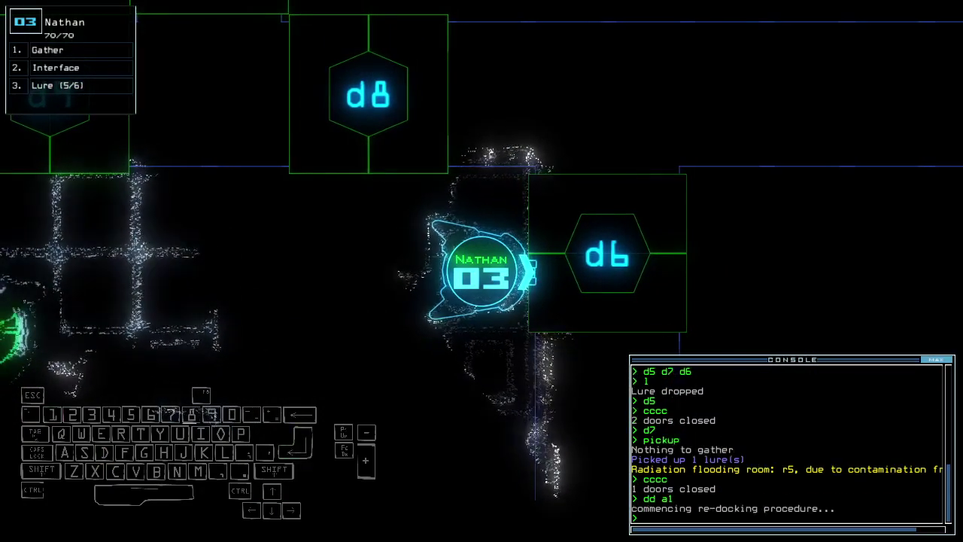
text(2)
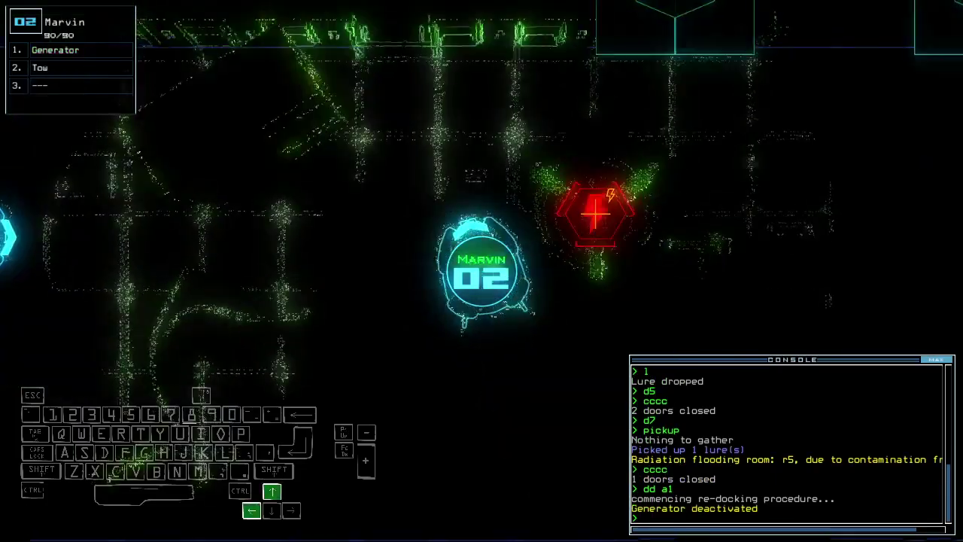
text(g)
Reactivate drone 2's generator, open r1's doors with 'arr', and move drones 1 and 3.
key(Return)
key(space)
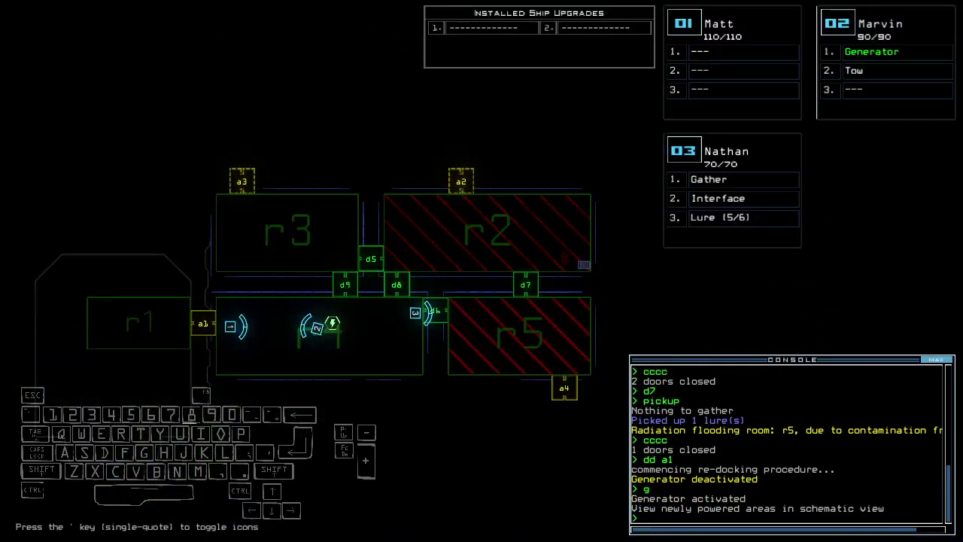
text(1a r1)
key(Return)
key(Up)
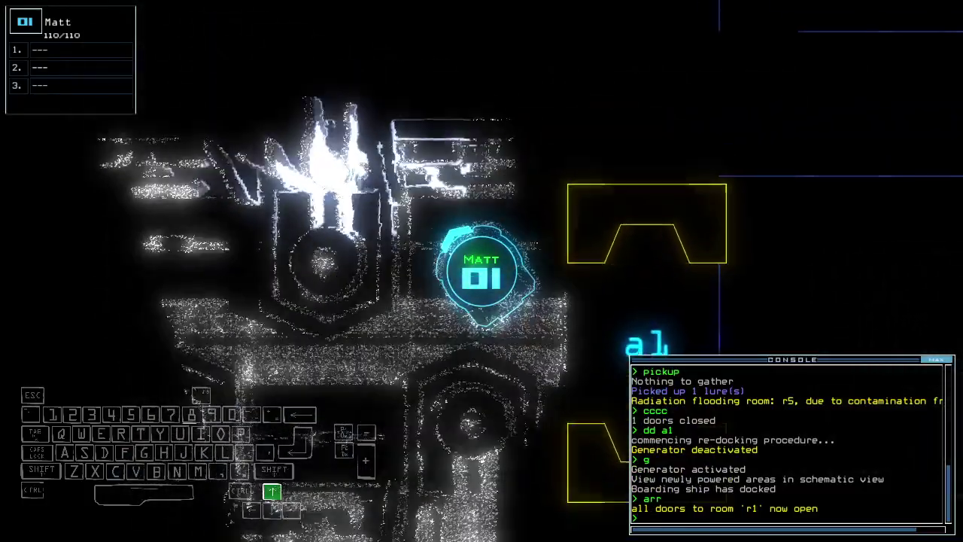
key(space)
key(3)
text(d6)
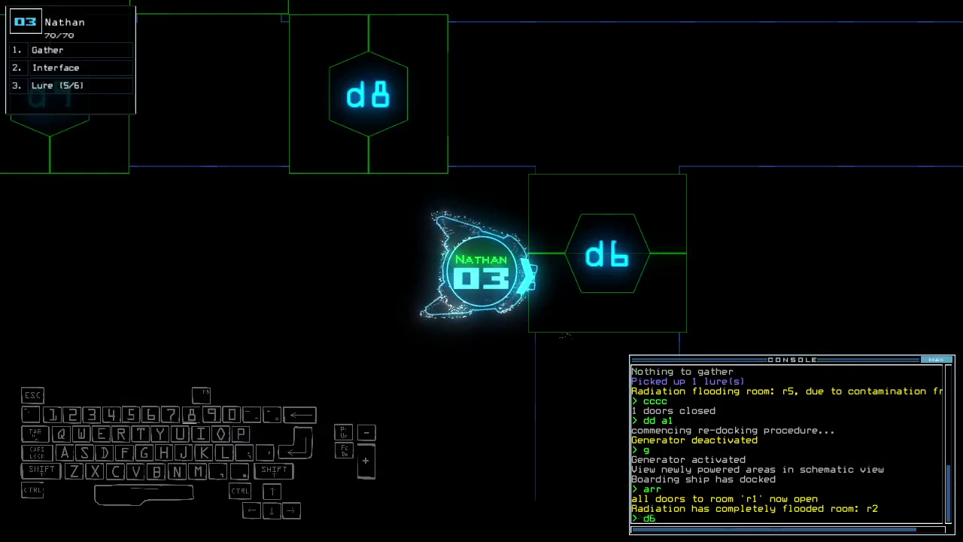
key(Left)
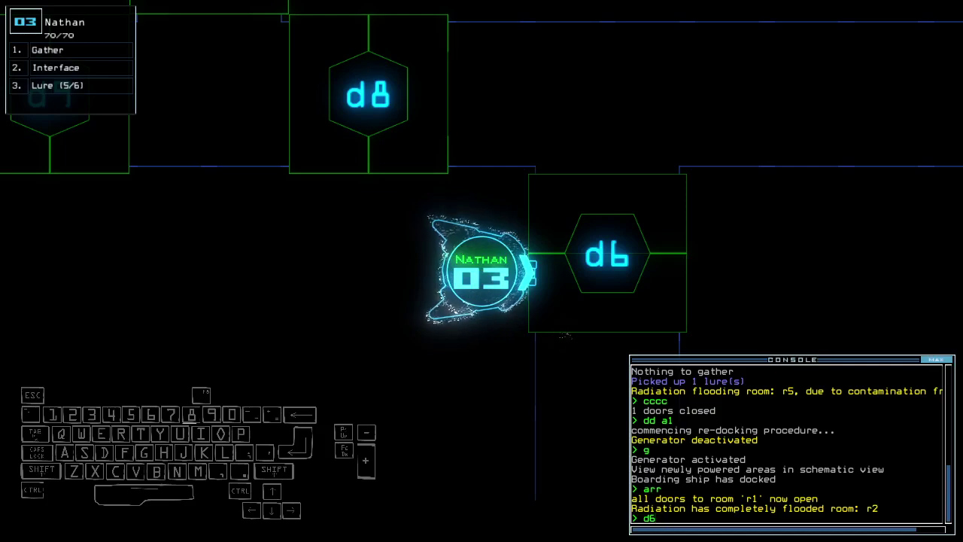
Close the open door, open d6, and gather scrap with drone 3.
key(Return)
text(cccc)
key(Return)
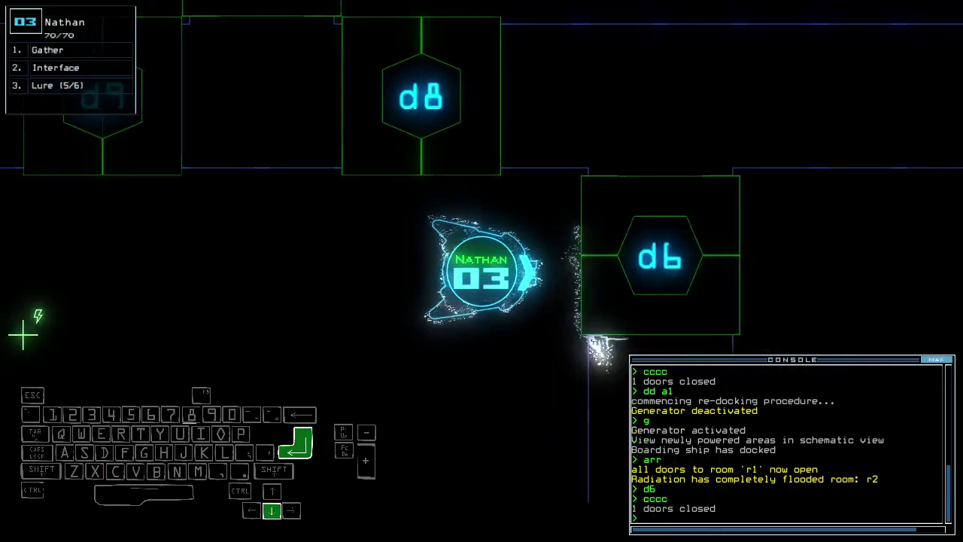
text(d6)
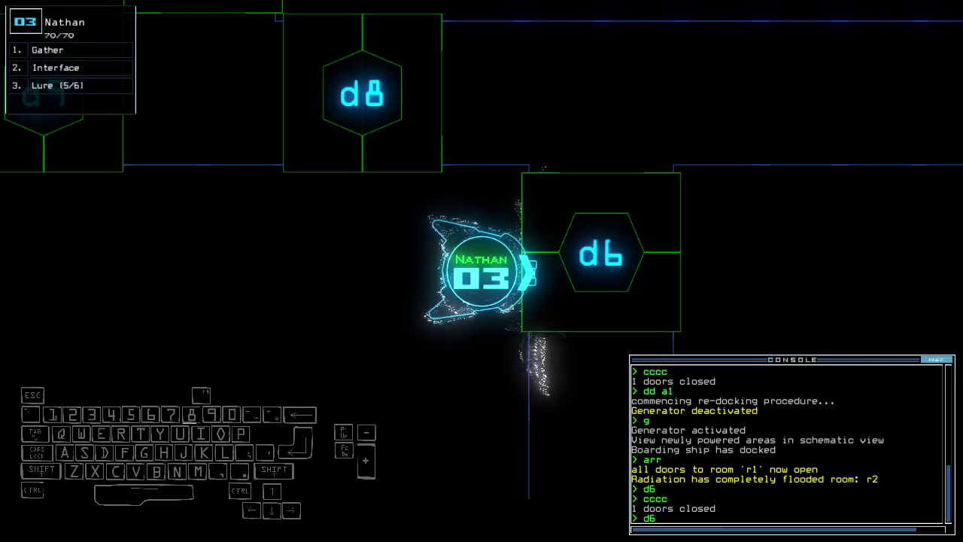
key(Return)
text(g)
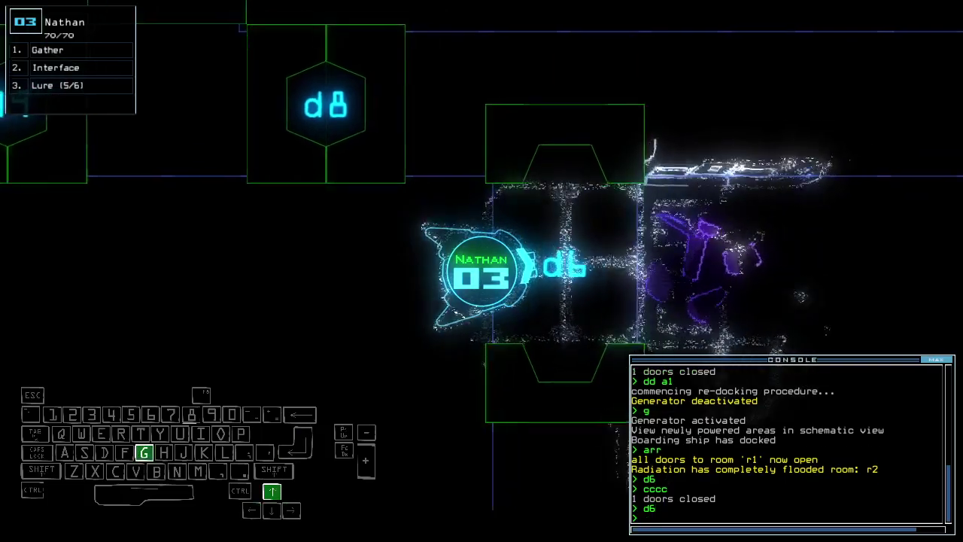
key(Return)
key(Down)
Shut d6 on the creature, degauss, send drone 2 back, and leave with 'out'.
key(Up)
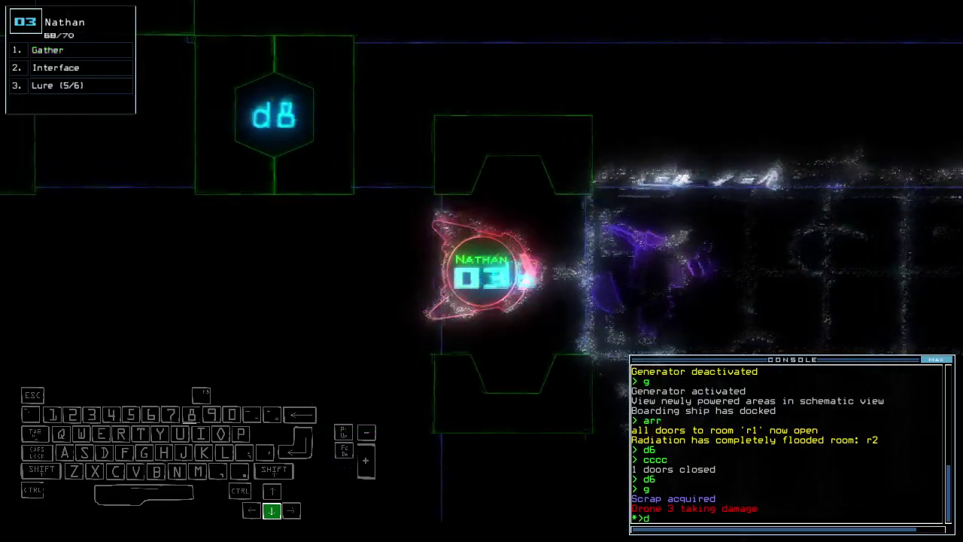
key(Return)
text(degauss)
key(Return)
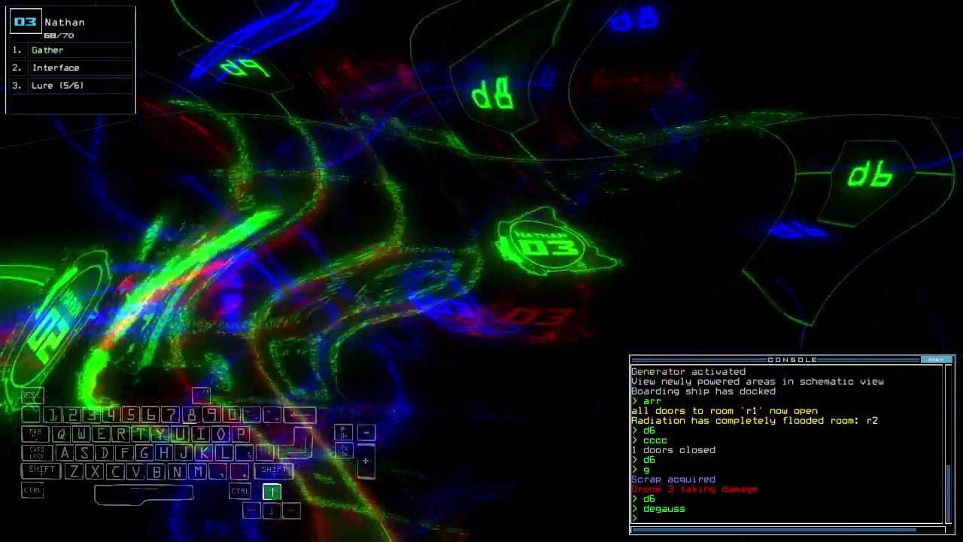
text(back 2)
key(Return)
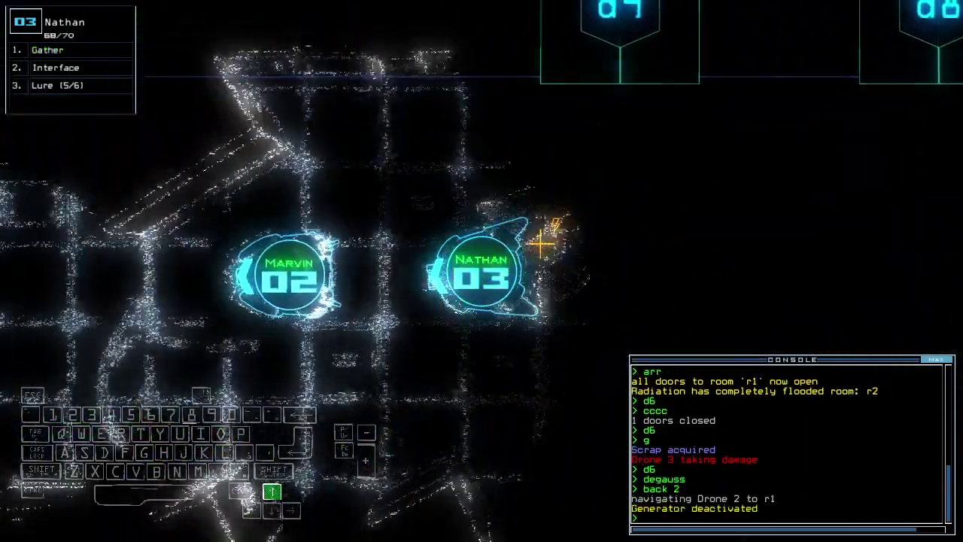
text(ou)
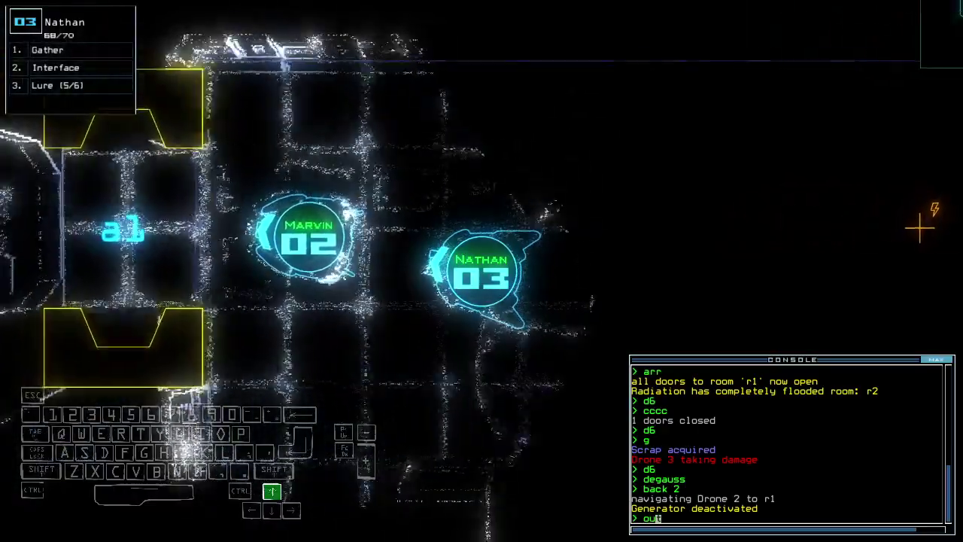
text(t)
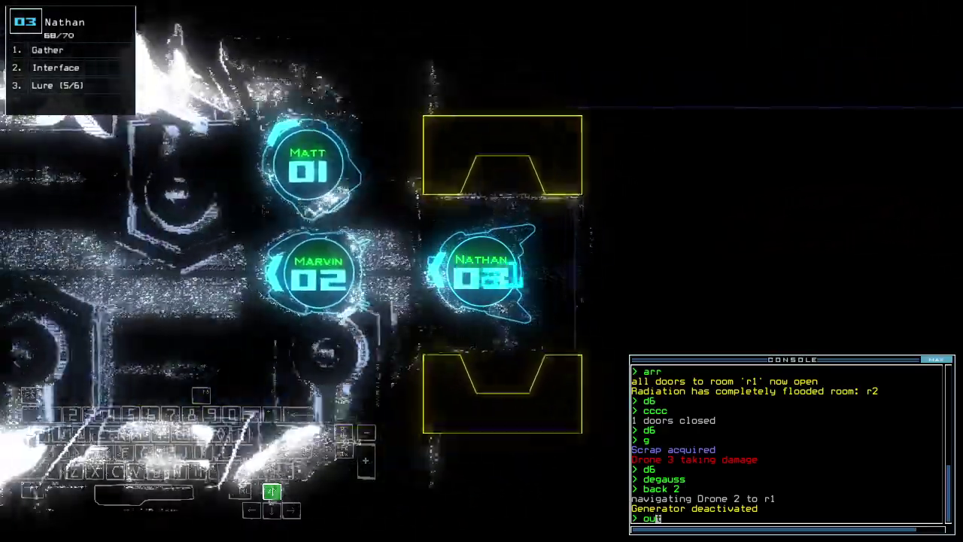
key(Return)
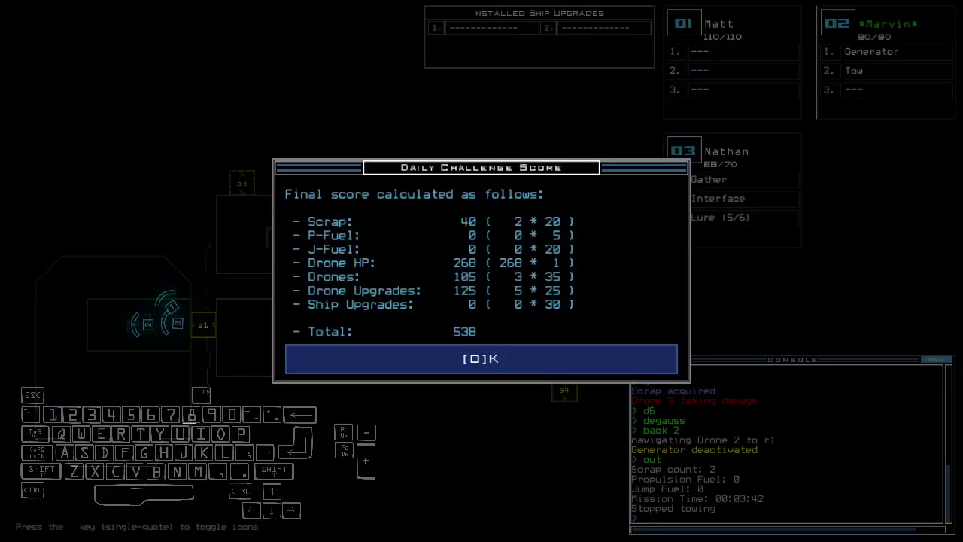
Dismiss the 538 score dialog to reveal the Daily Leaderboard, with Mustika ranked first.
key(o)
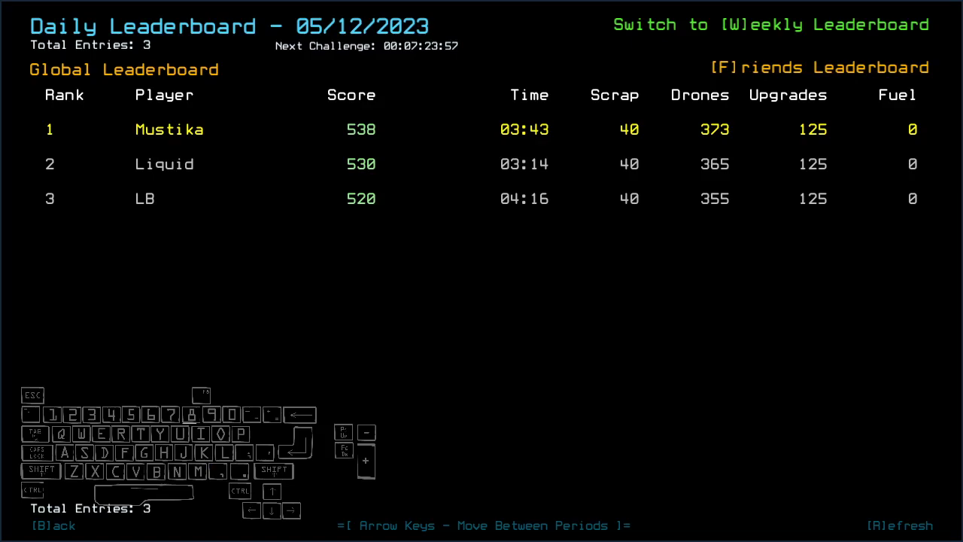
Start the Modded Daily run from the Challenge Launcher and survey the map around room r2.
key(Escape)
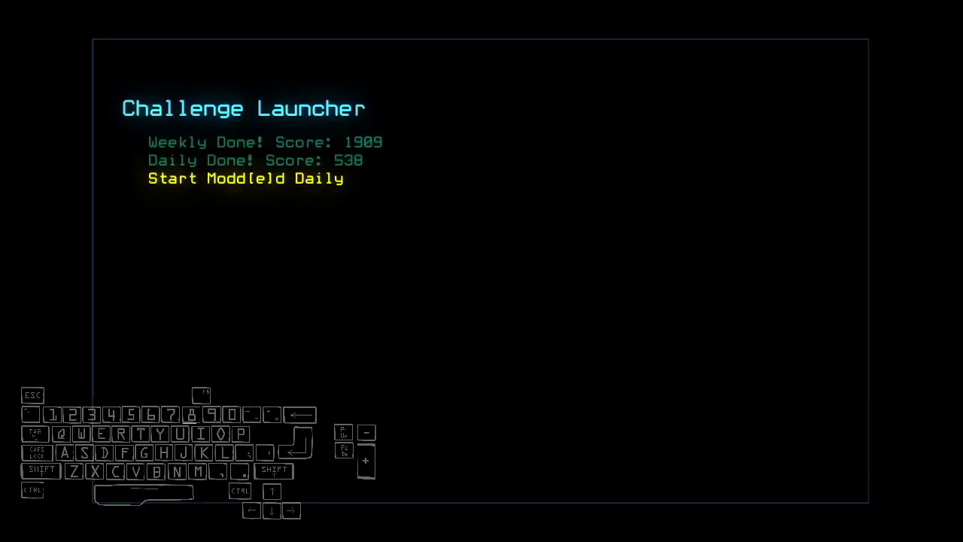
key(Down)
key(Return)
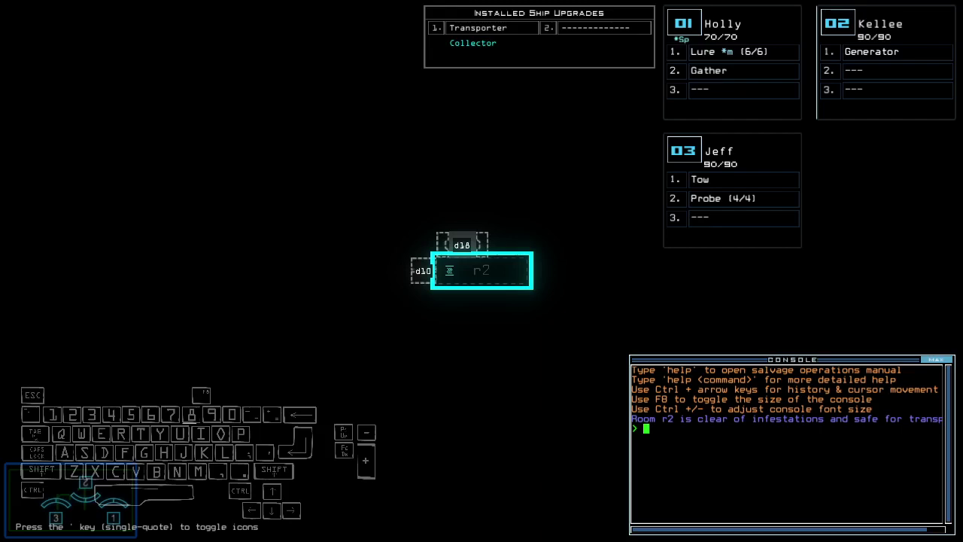
key(Left)
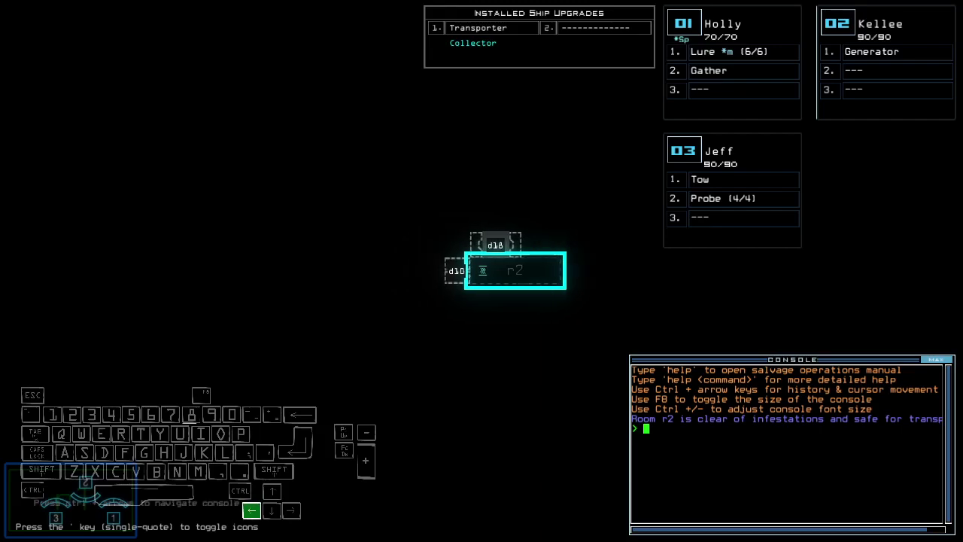
key(Up)
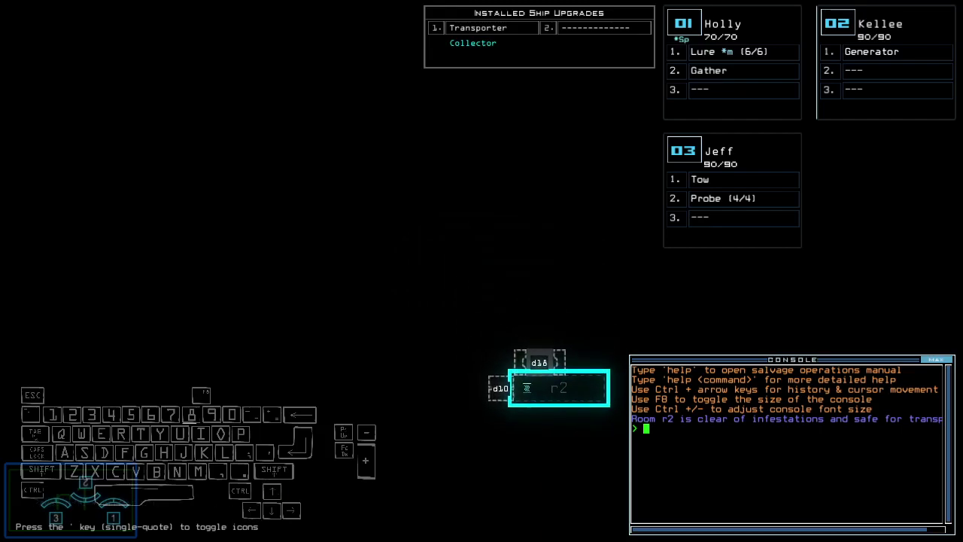
key(Up)
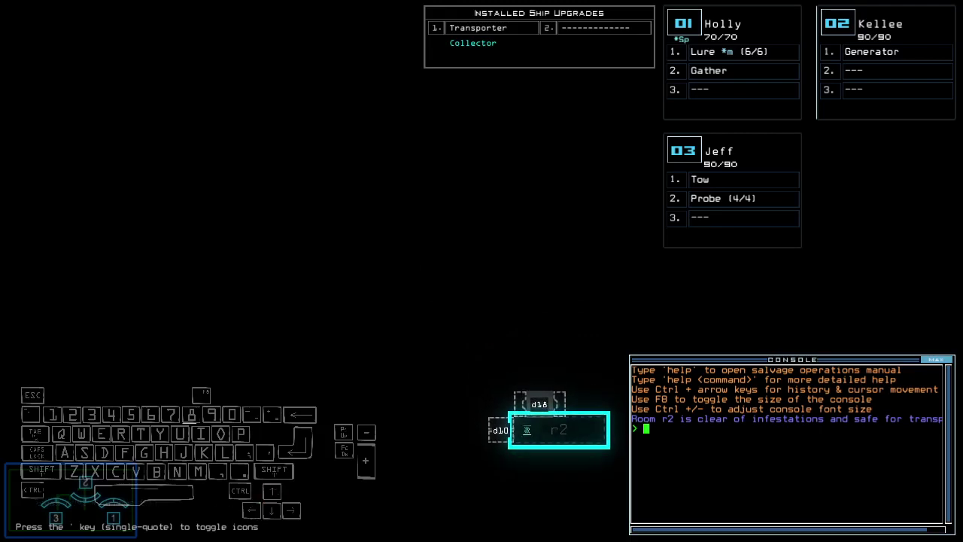
key(Right)
key(Right)
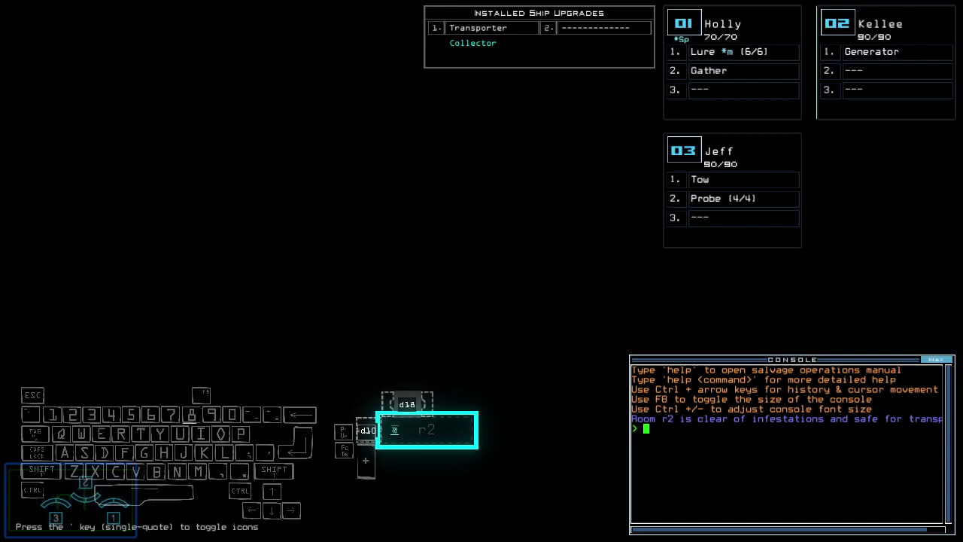
text(alias)
Open the command alias list, then close it without making changes.
key(Return)
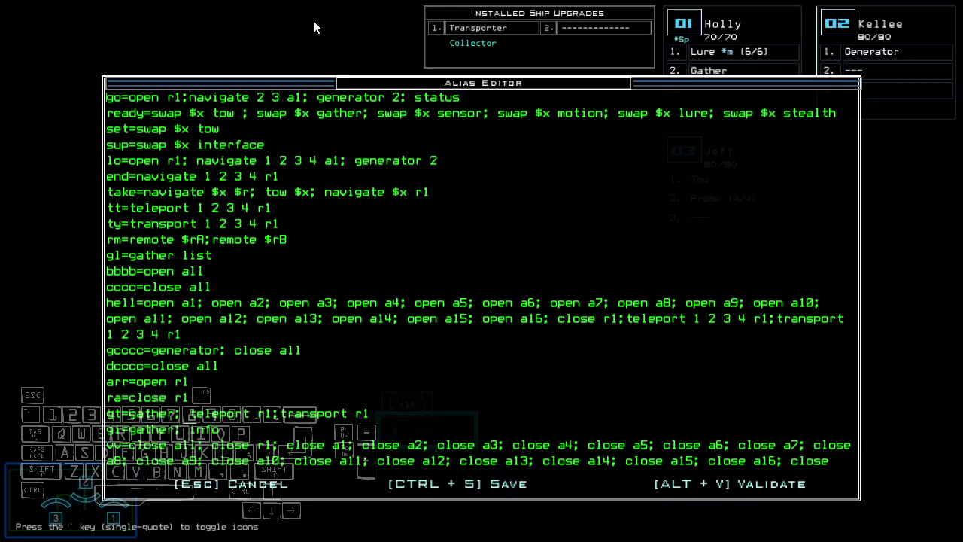
key(Escape)
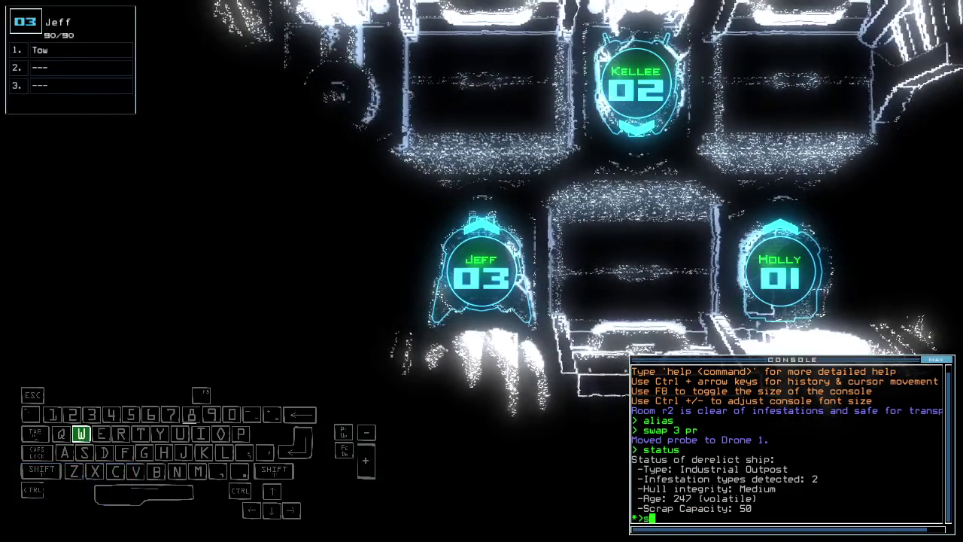
text(swap to)
Move the tow tool to drone 2, review the loadouts, and bring drones 1 and 2 aboard at r2.
key(Return)
key(space)
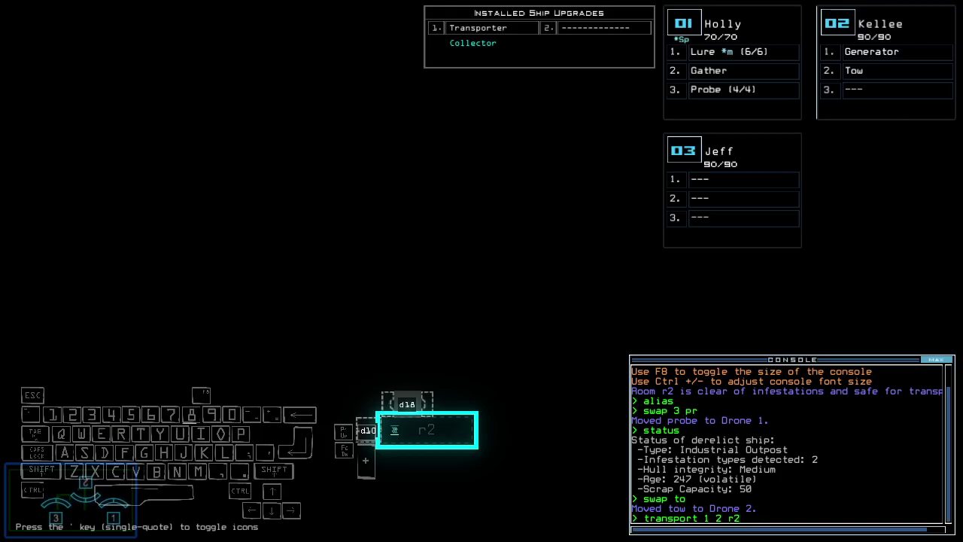
key(g)
key(Return)
text(ffff)
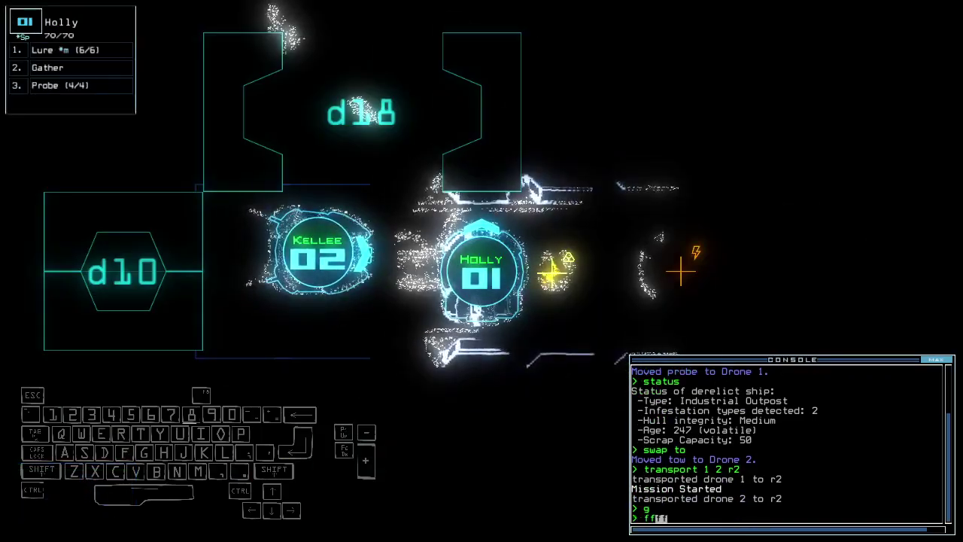
Probe the room, gather its scrap, and drive drone 1 back to the probe.
key(Return)
text(g)
key(Return)
key(Up)
key(Left)
key(Up)
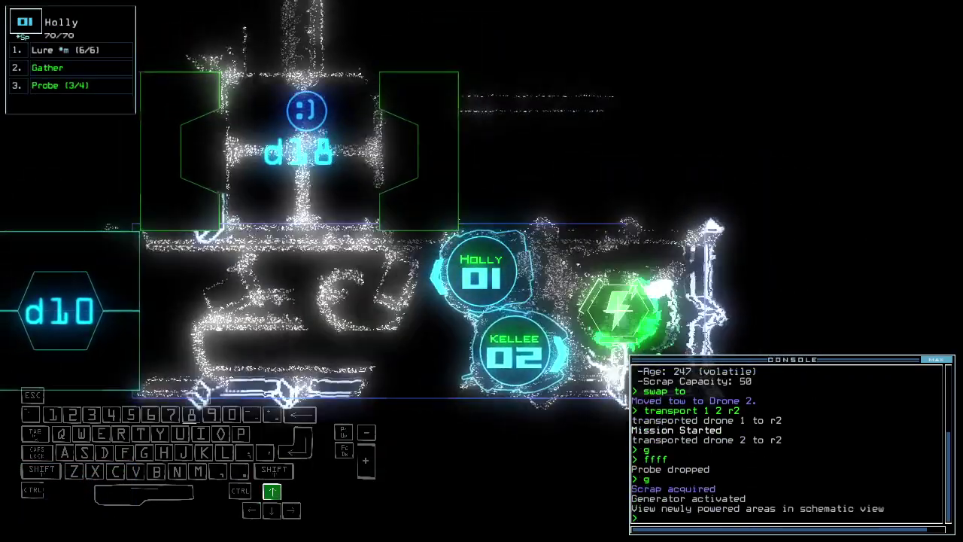
key(Up)
key(Up)
key(Up)
key(Up)
key(Return)
text(pickup)
key(Return)
text(g)
Gather a jump cell of fuel in r5 and take drone 1 through door d17.
key(Return)
text(5)
key(Return)
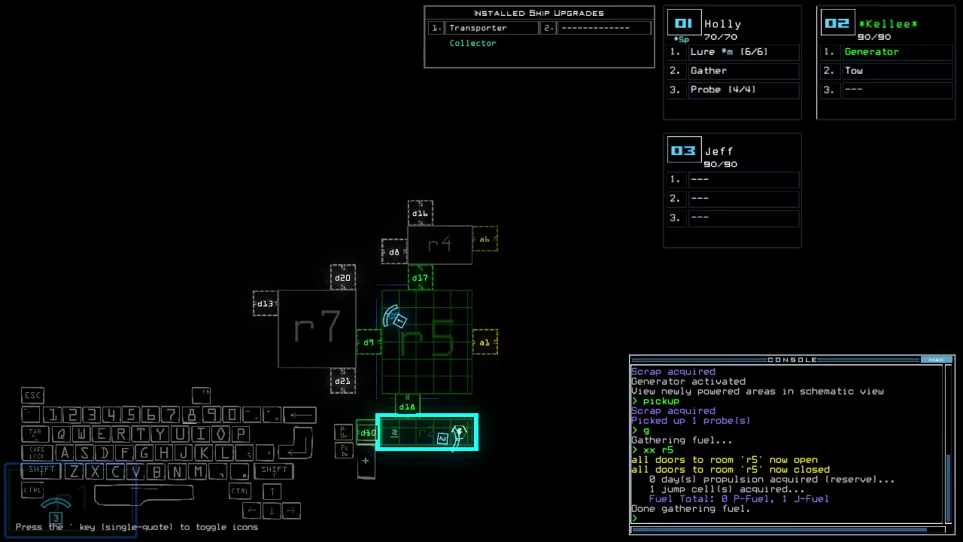
text(d17)
key(Return)
key(Up)
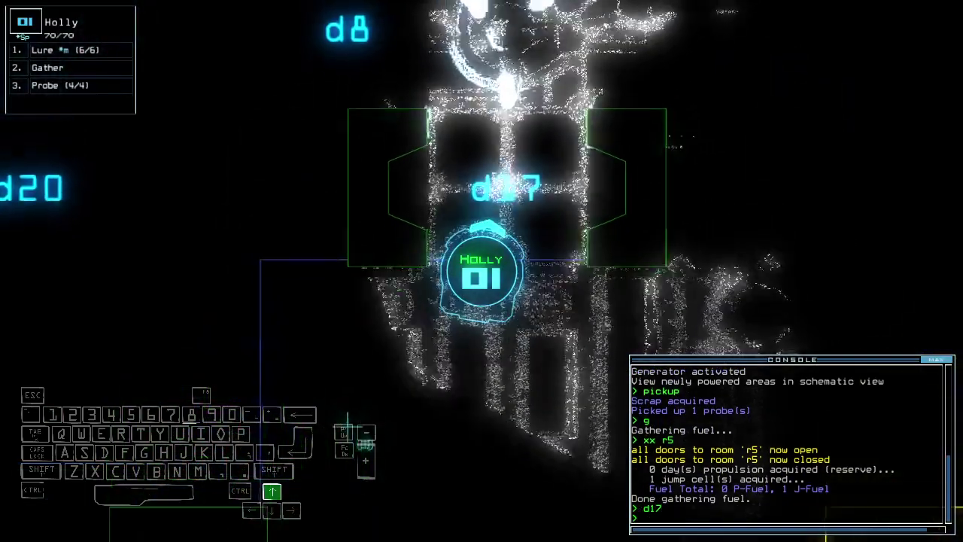
text(ffff)
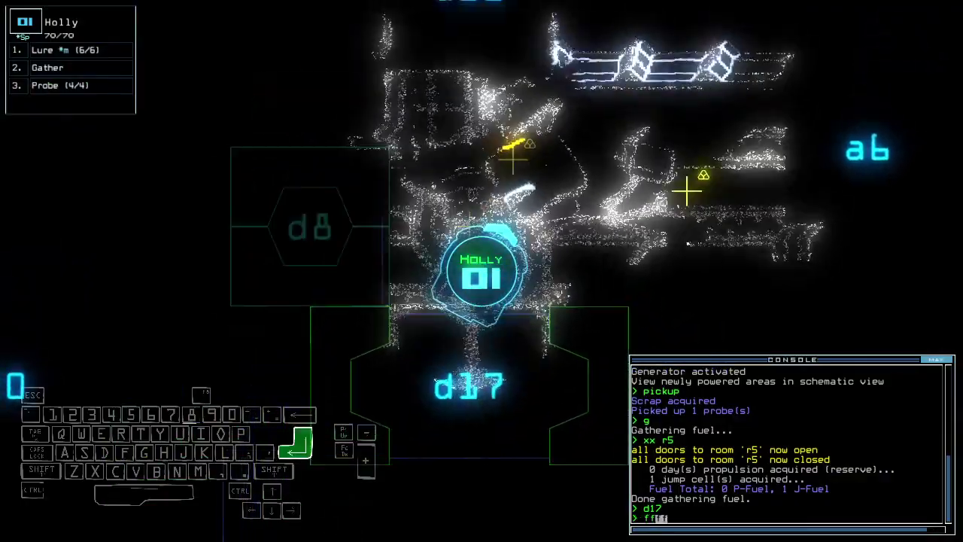
Scout with a probe, retrieve it, and collect the nearby scrap loads.
key(Return)
text(pickup)
key(Return)
key(Right)
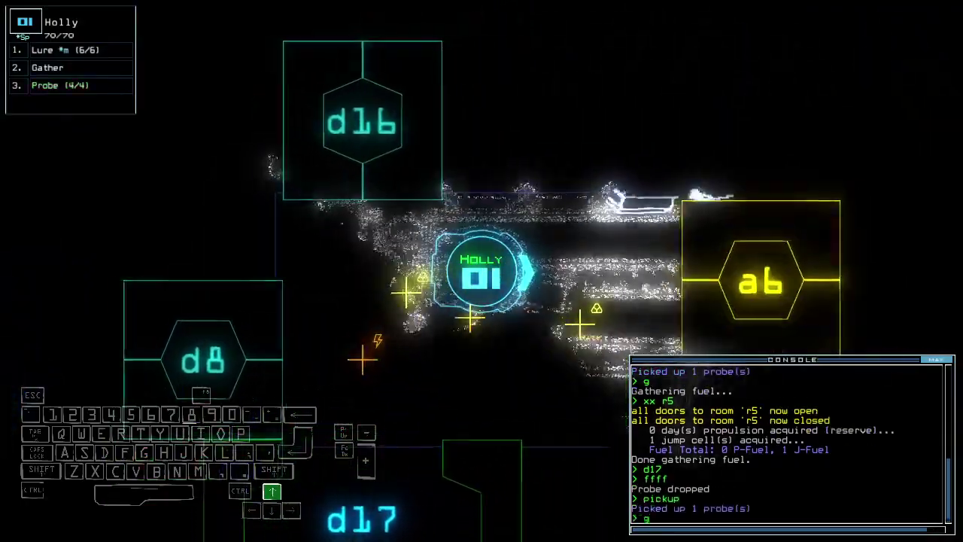
text(g)
key(Return)
text(g)
key(Return)
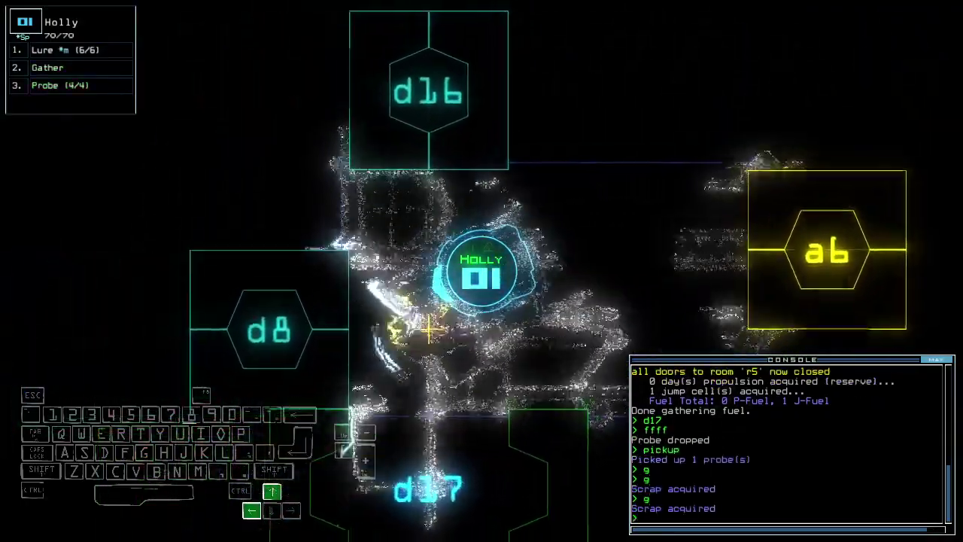
text(g)
key(Return)
text(g)
key(Return)
Drop a lure near d17, open door d9, then probe and gather scrap beyond it.
key(Up)
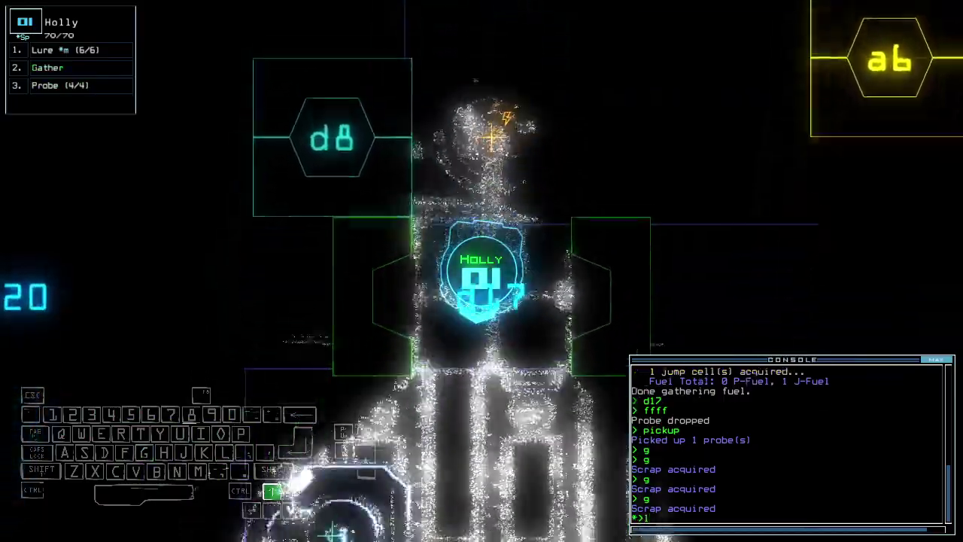
text(l)
key(Return)
text(d)
key(Return)
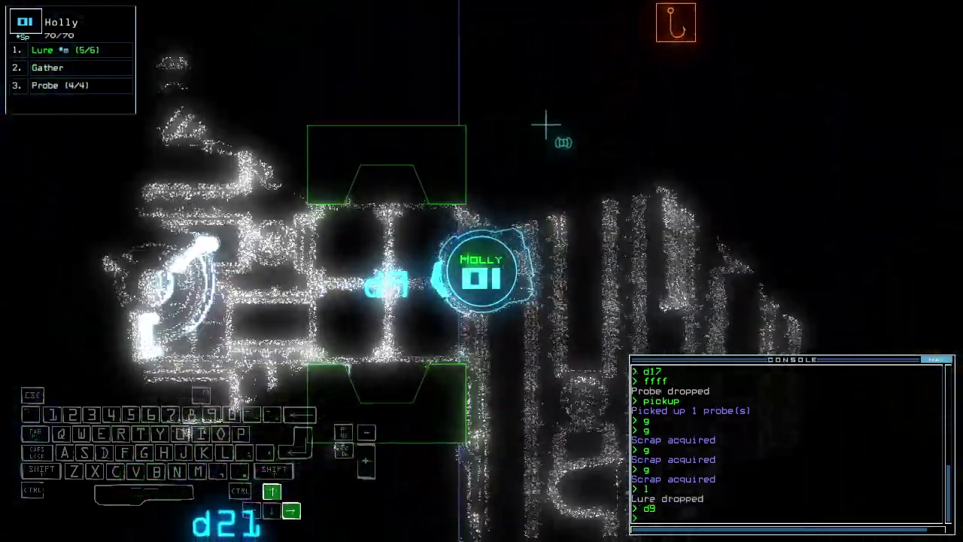
text(ffff)
key(Return)
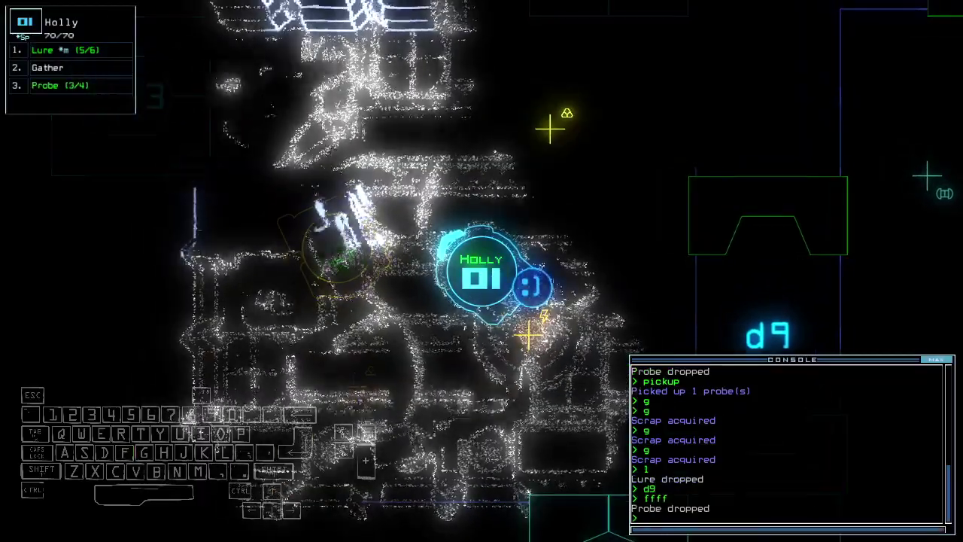
text(g)
key(Return)
text(swap)
Close the tool swap panel and gather the remaining scrap.
key(Return)
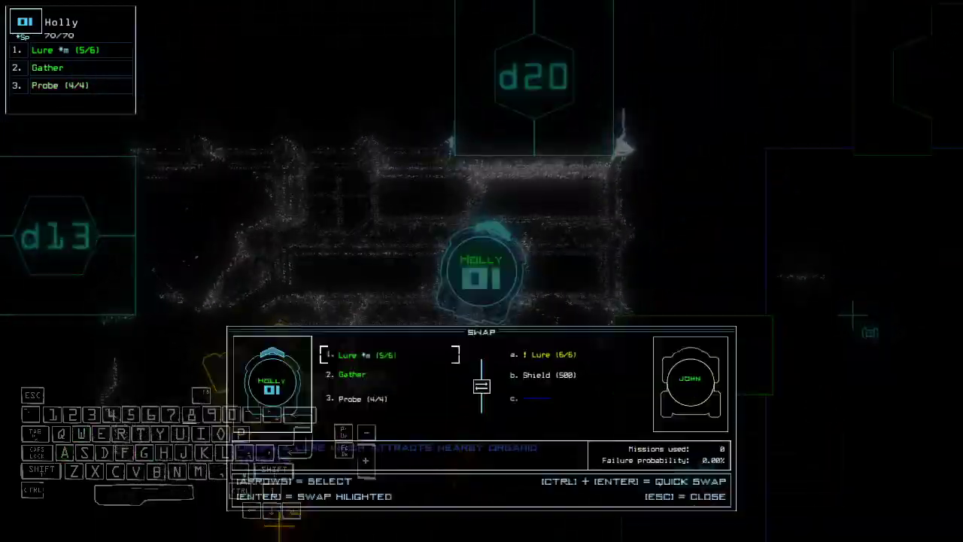
key(Escape)
key(Return)
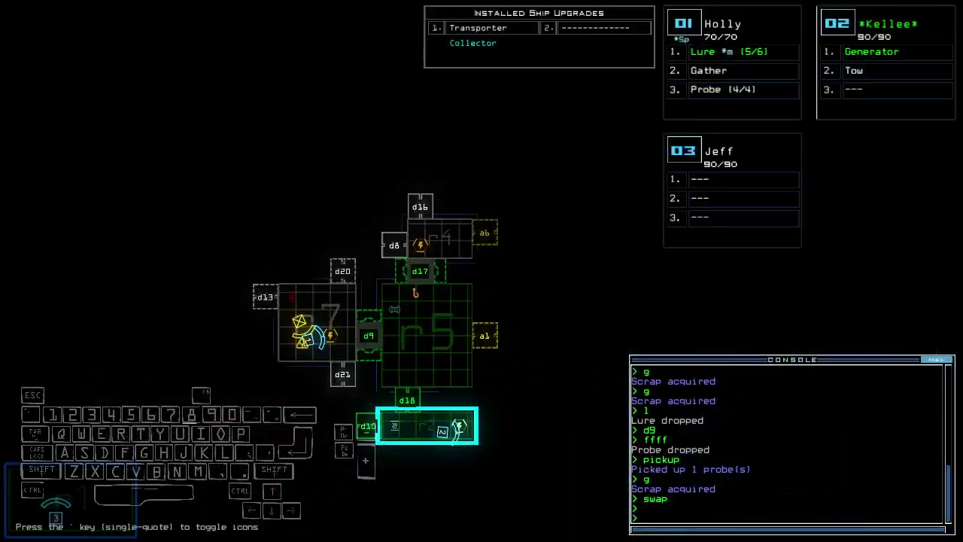
key(Return)
text(g)
key(Return)
text(d18)
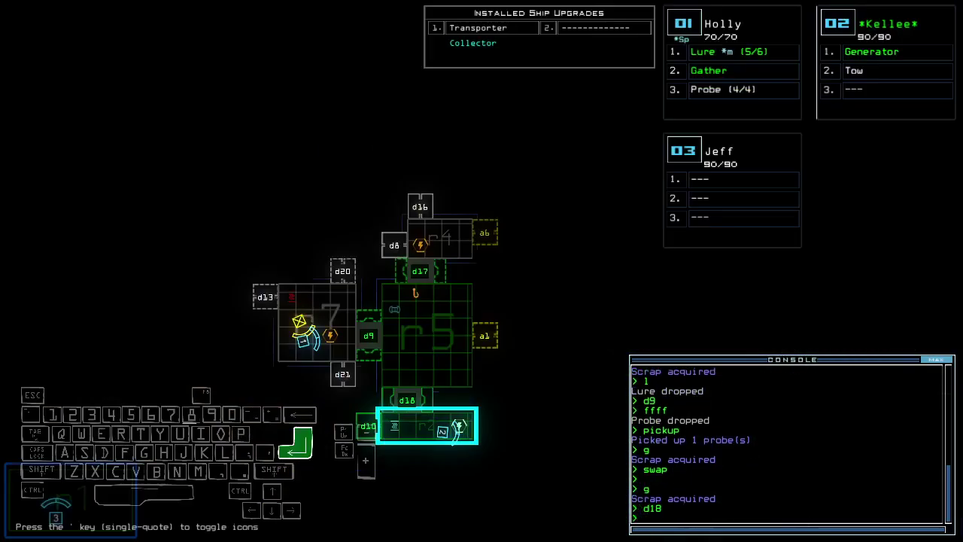
Open door d18 with drone 2, restart its generator, tow the derelict drone, and raise its shield.
key(Left)
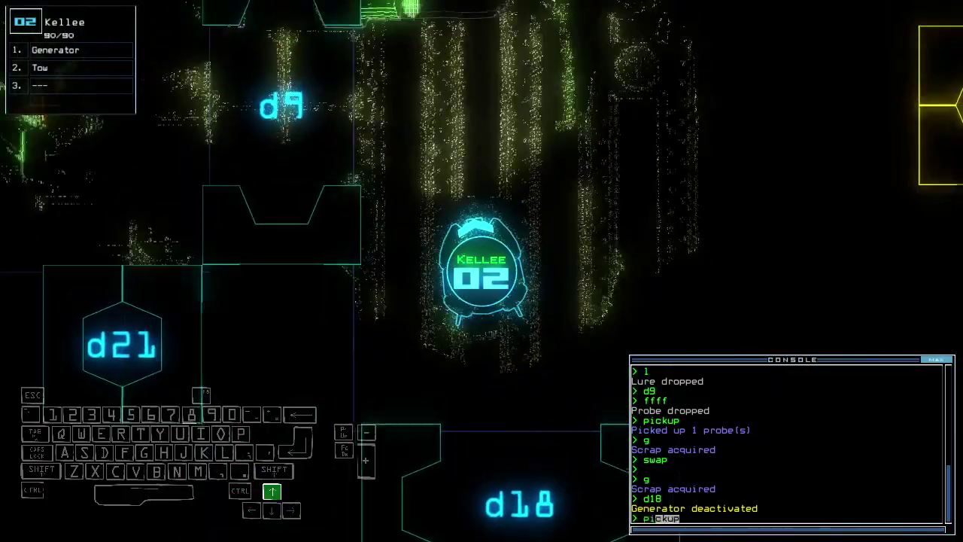
text(pickup 1)
key(Return)
text(generator)
key(Return)
text(tow)
key(Return)
key(Down)
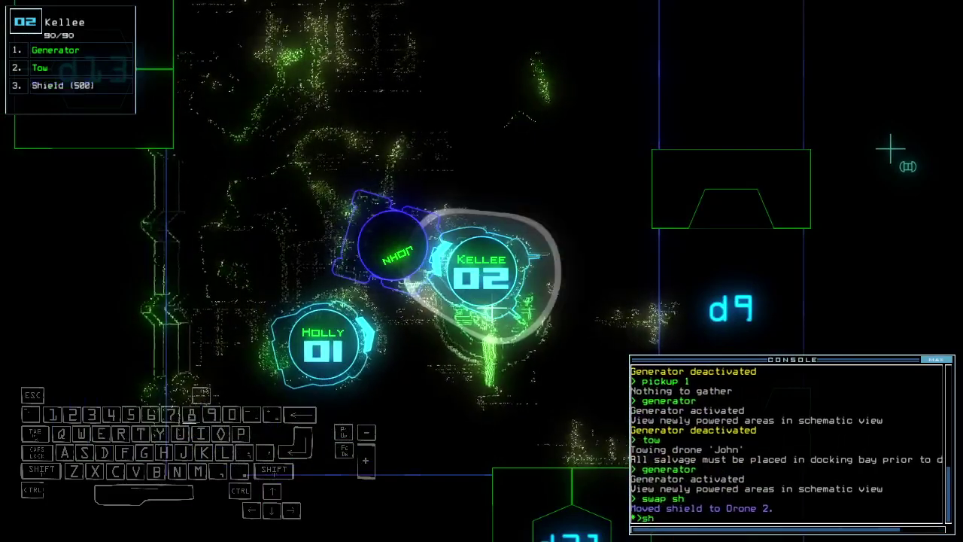
key(Return)
Switch to drone 1, cycle room r7's doors, and drive through door d13.
key(space)
key(1)
key(Left)
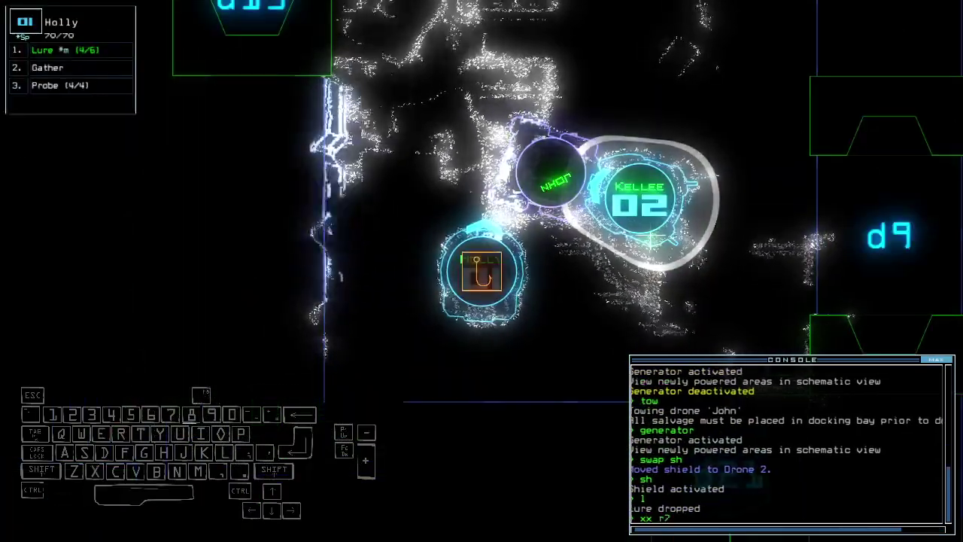
key(Return)
key(space)
key(space)
text(d13)
key(Return)
key(Up)
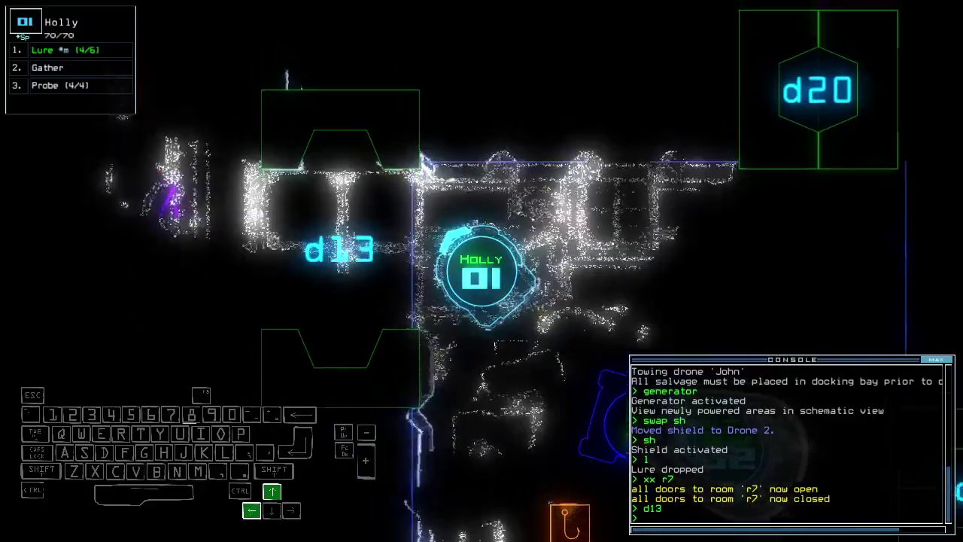
text(d13)
Open door d20, probe beyond it, gather the scrap, and recover the probe.
key(Return)
key(space)
key(space)
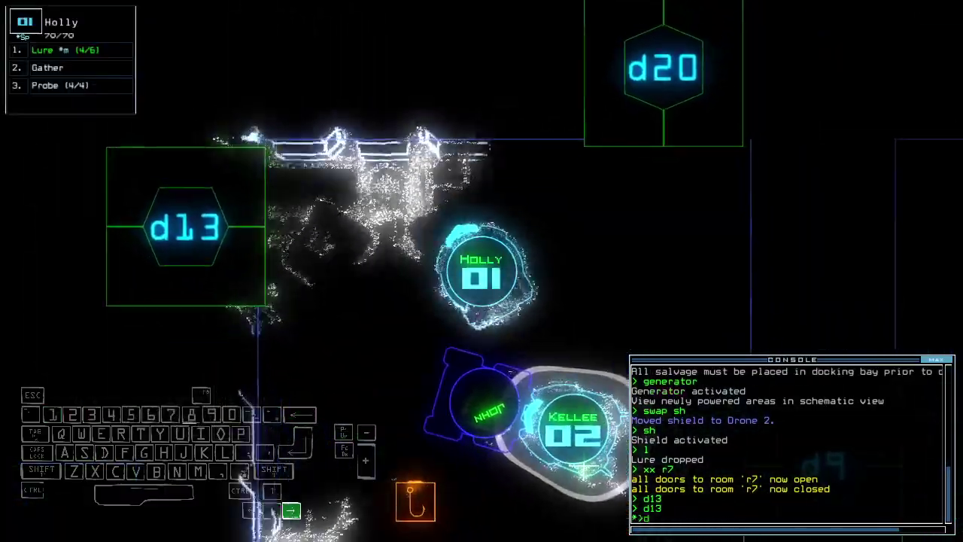
text(d20)
key(Return)
key(Up)
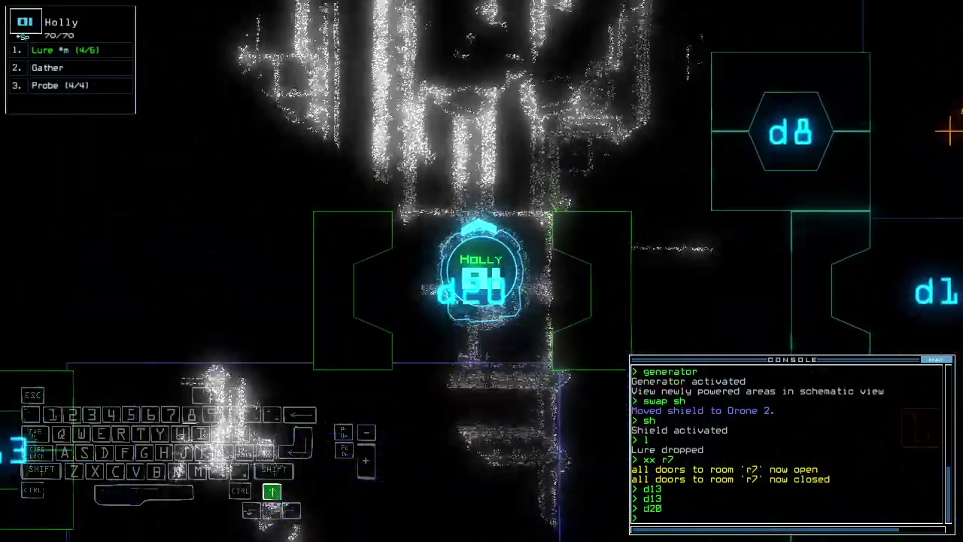
text(pr)
key(Return)
text(g)
key(Return)
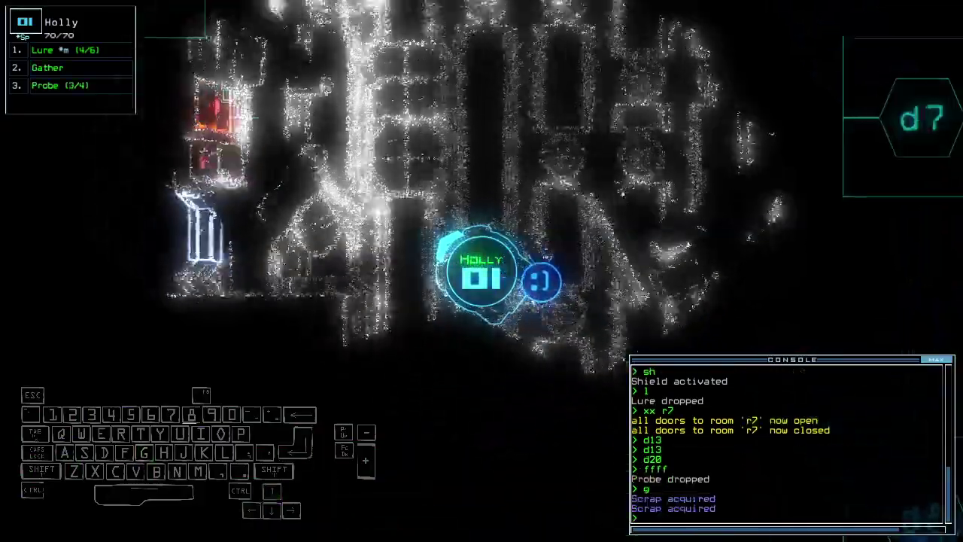
text(pickup)
key(Return)
key(space)
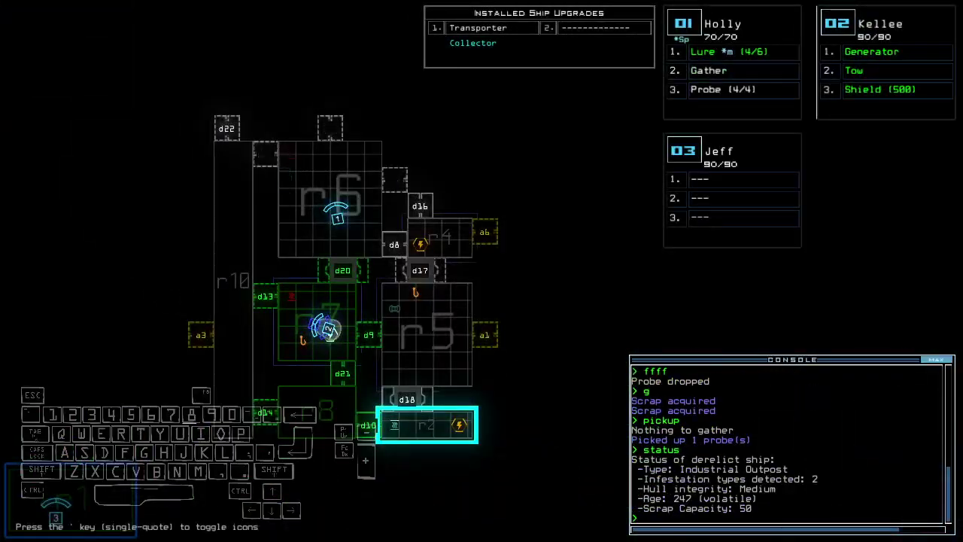
Take drone 1 through doors d20 and d21 and collect the scrap there.
key(space)
text(d20)
key(Return)
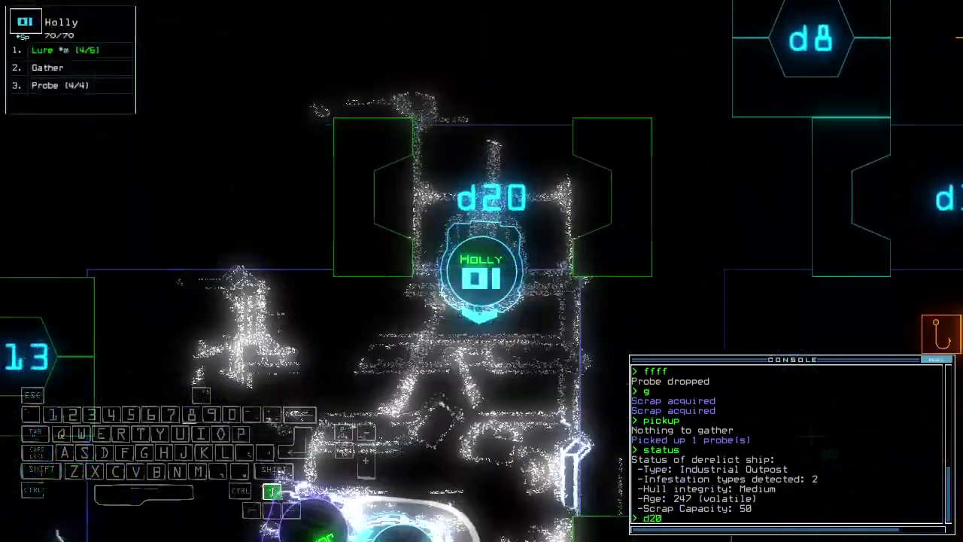
key(space)
key(space)
text(d21)
key(Return)
text(g)
key(Return)
text(ff)
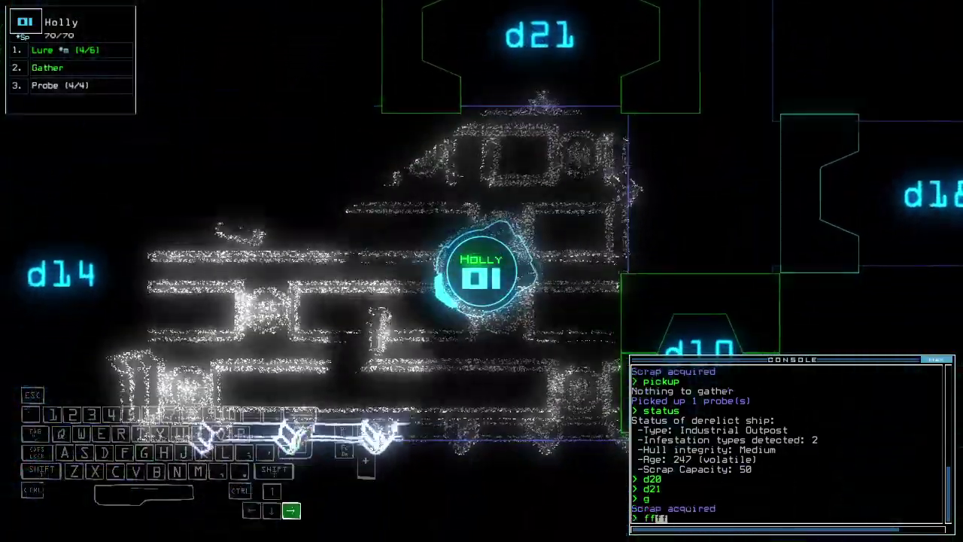
text(ff)
Probe ahead, retrieve the probe, open door d14, and head toward room r8.
key(Return)
text(pickup)
key(Return)
key(space)
key(space)
text(d14)
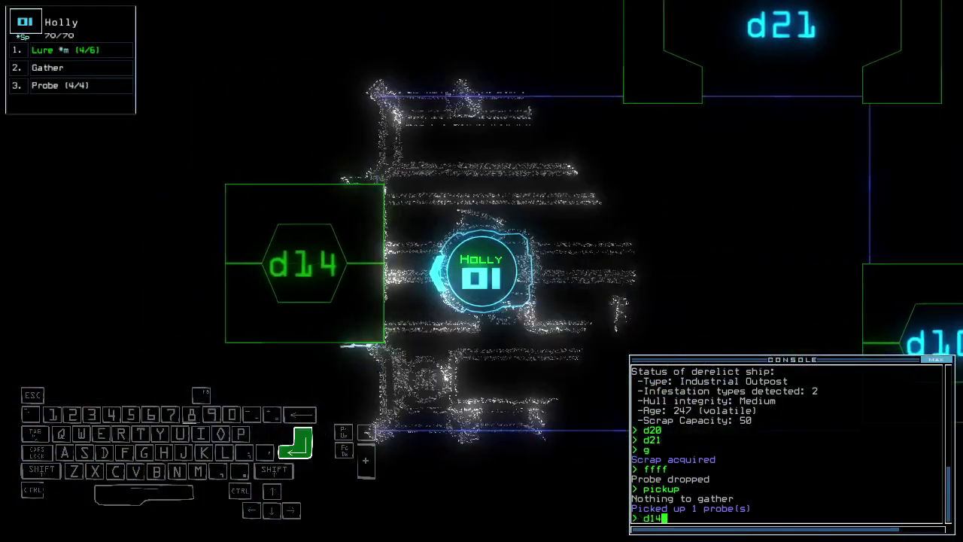
key(Return)
key(space)
text(f)
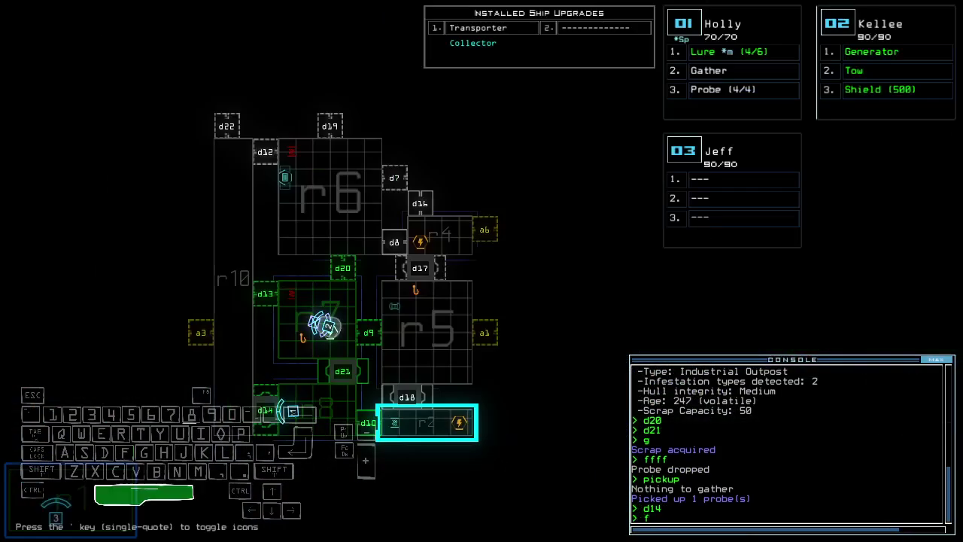
text( r8)
key(Return)
Drive drone 1 down the corridor, checking the schematic map along the way.
key(space)
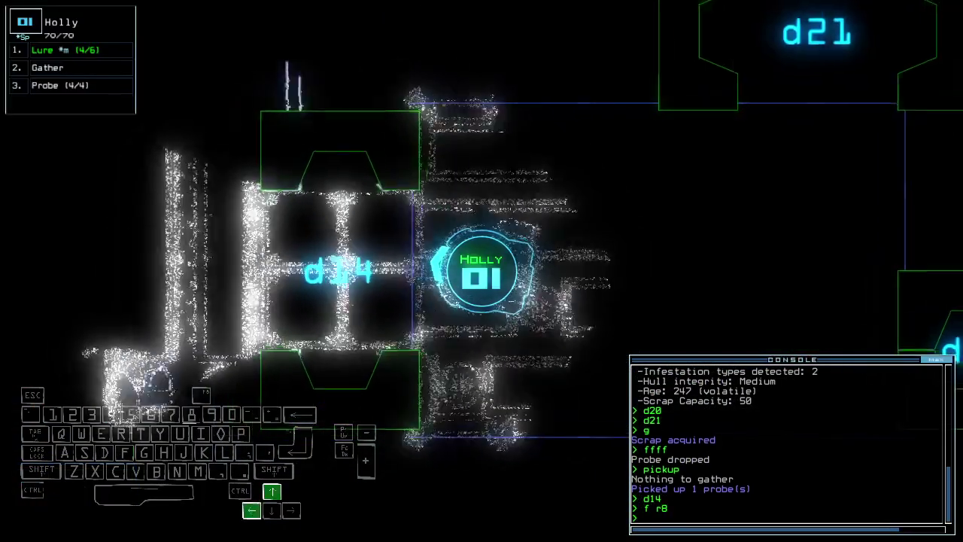
key(space)
key(space)
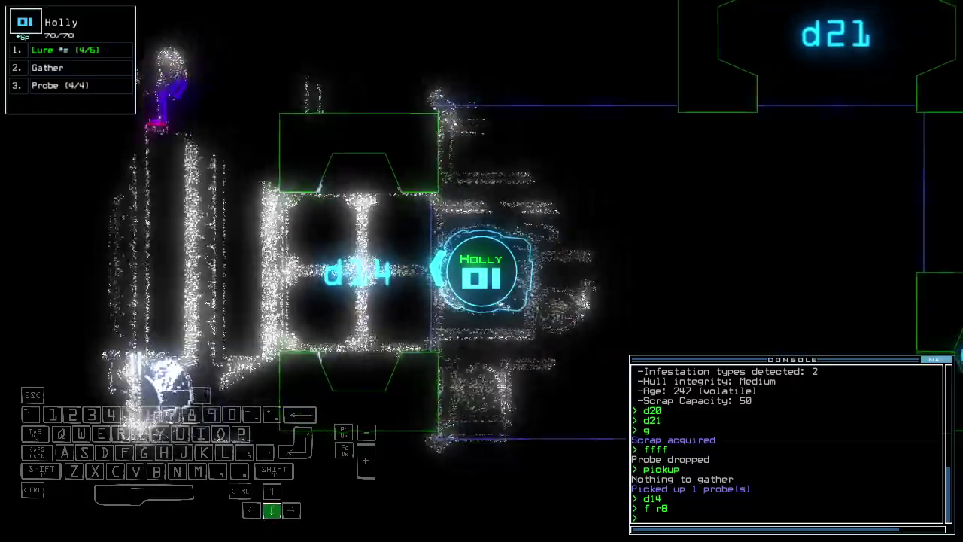
key(Down)
key(space)
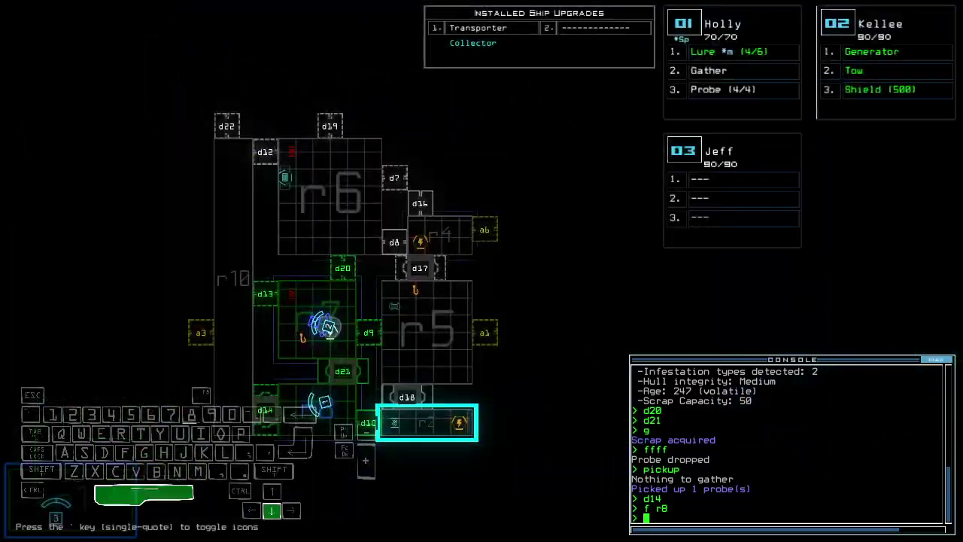
key(space)
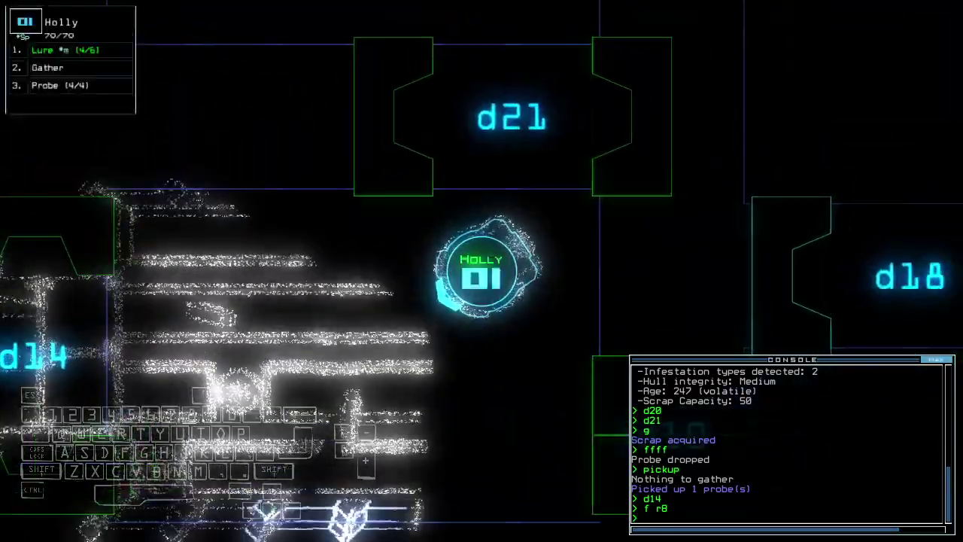
text(cc)
key(Return)
text(cc)
Close two doors, retrieve the lure, open d13, gather scrap, and recover the probe.
key(Return)
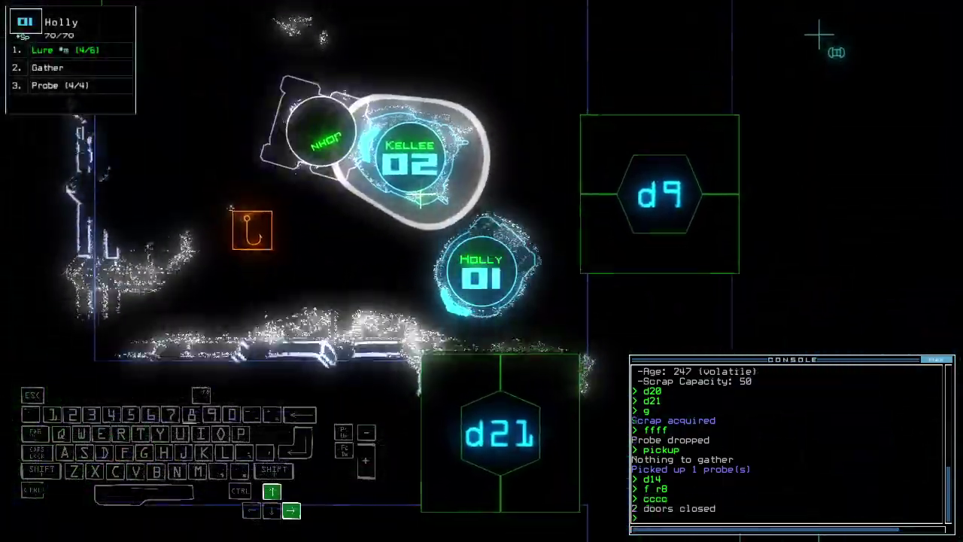
text(pickup)
key(Return)
text(d13)
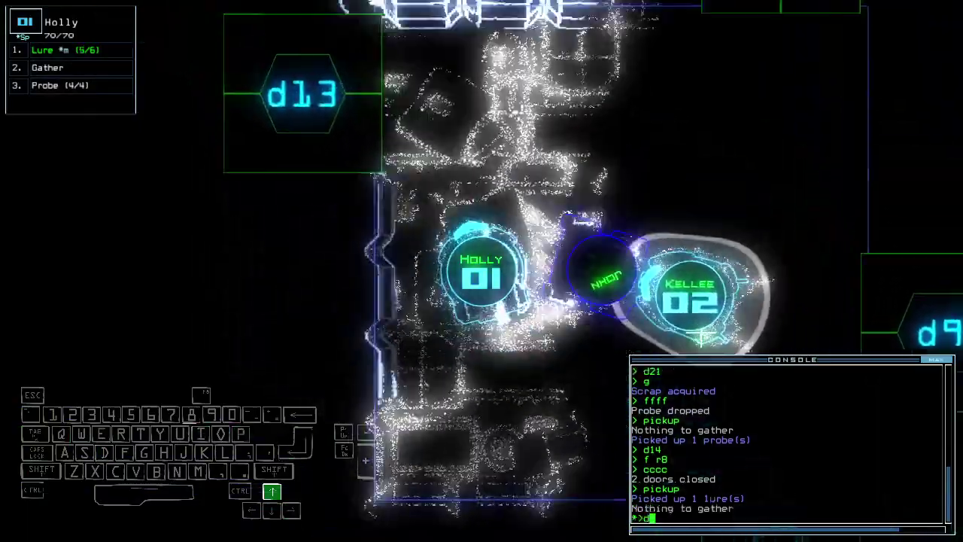
key(Return)
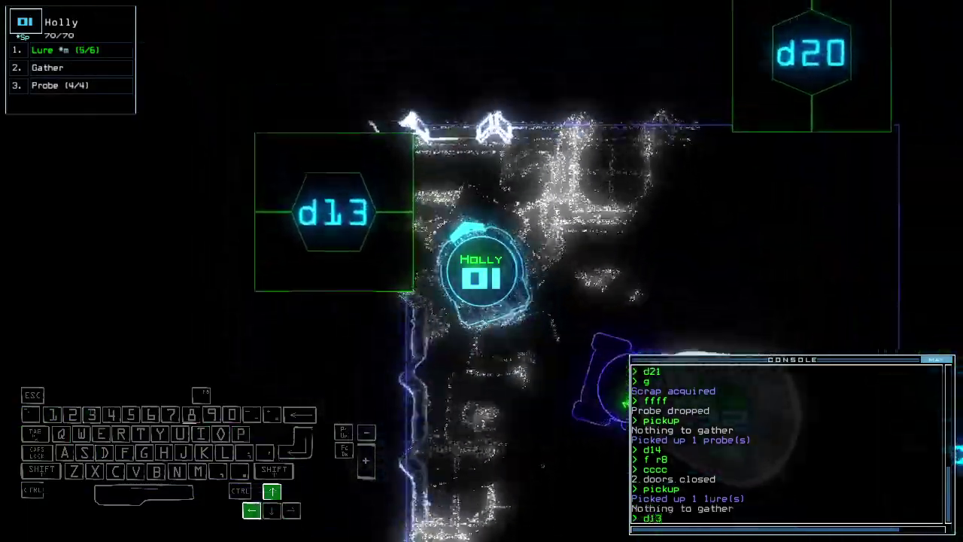
text(ffff)
key(Return)
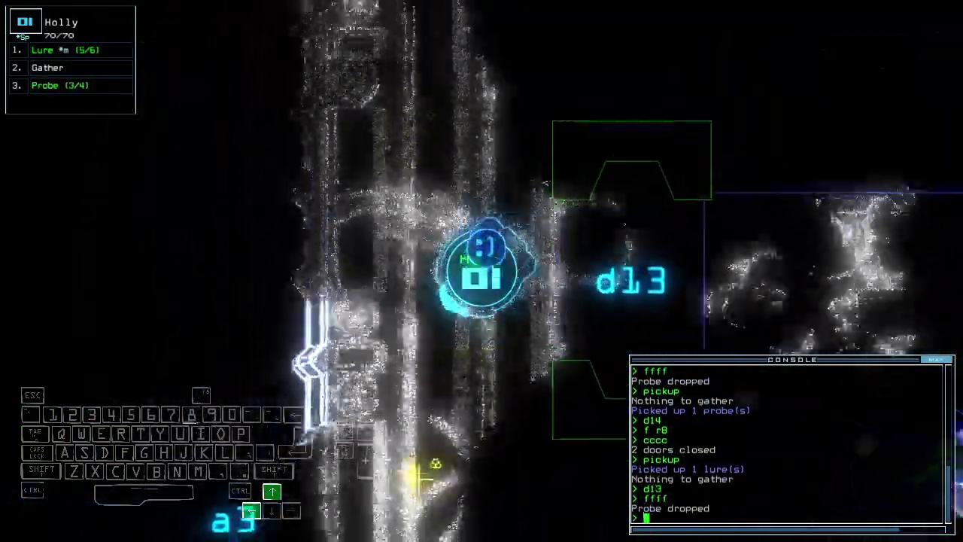
text(g)
key(Return)
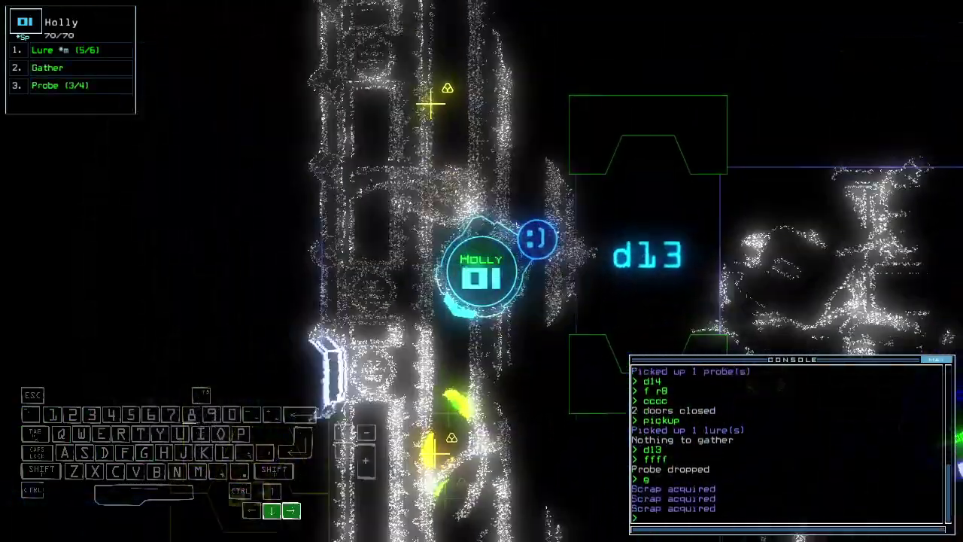
text(pickup)
key(Return)
key(space)
key(space)
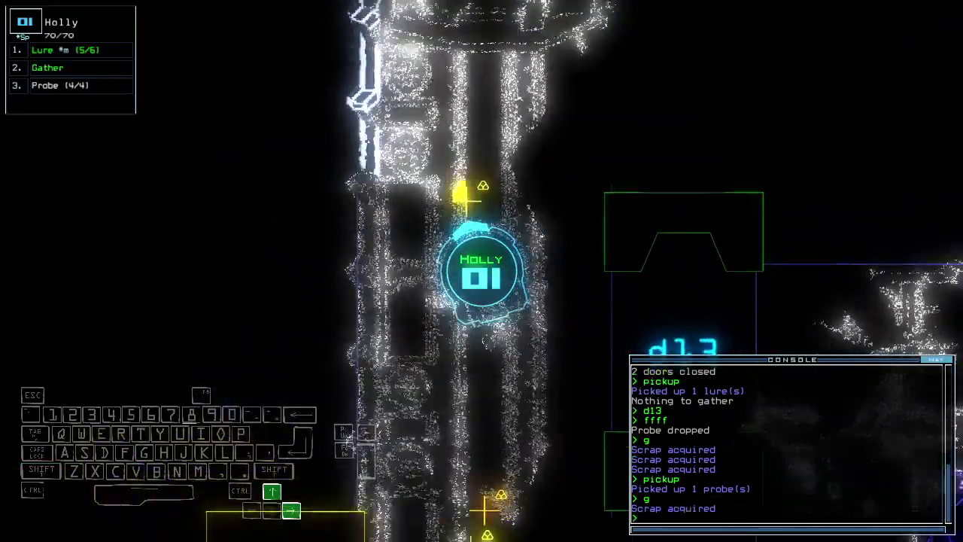
text(g)
key(Return)
text(g)
Drive Holly forward and repeatedly gather scrap along the way.
key(Return)
key(space)
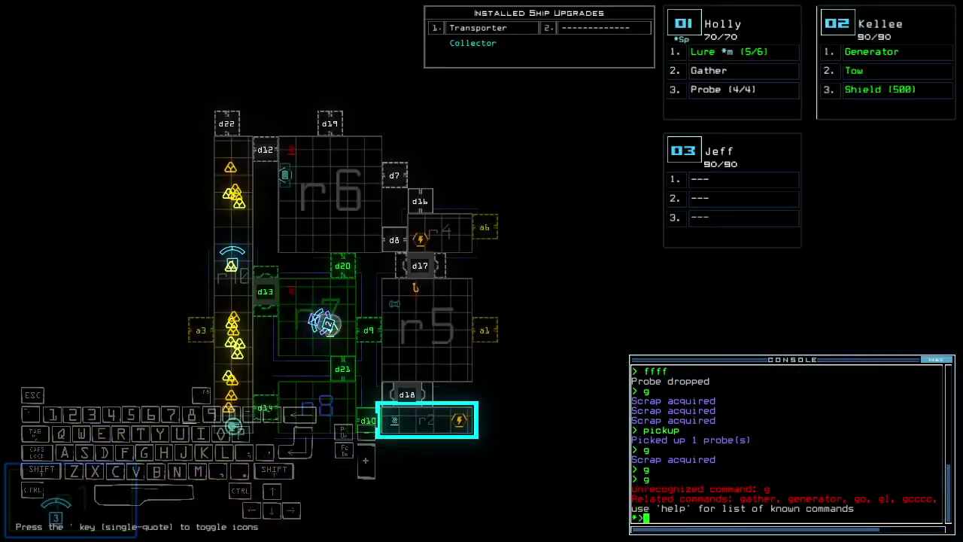
key(space)
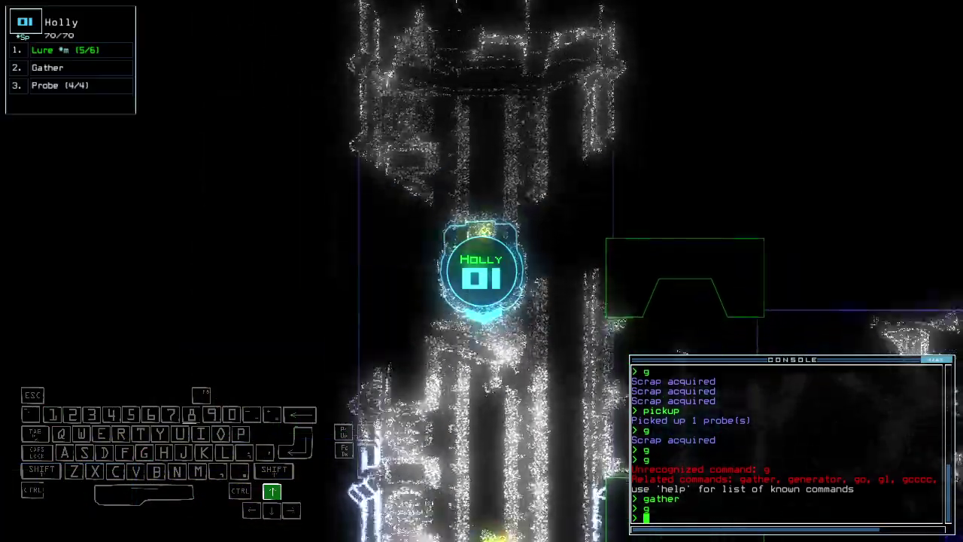
text(g)
key(Return)
key(Up)
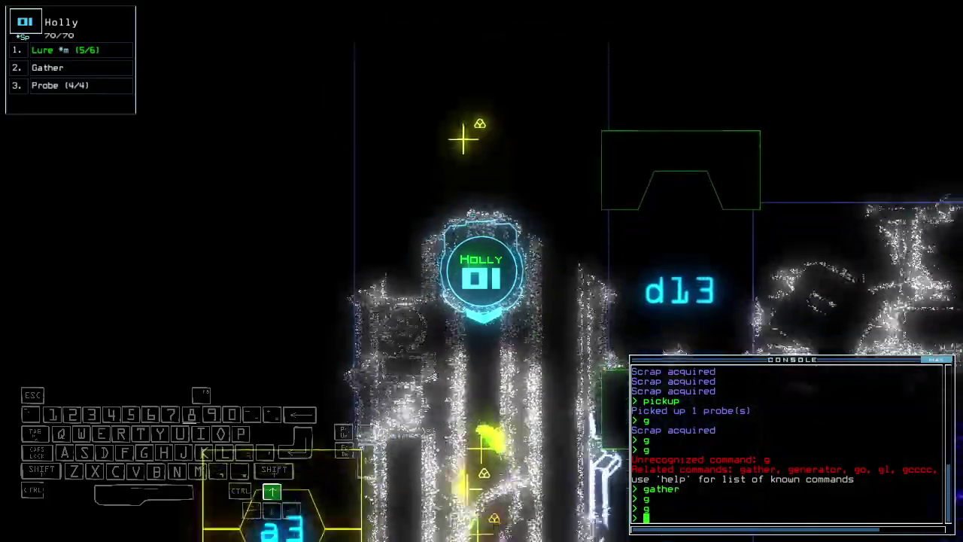
text(g)
key(Return)
text(g)
key(Return)
text(gg)
key(Return)
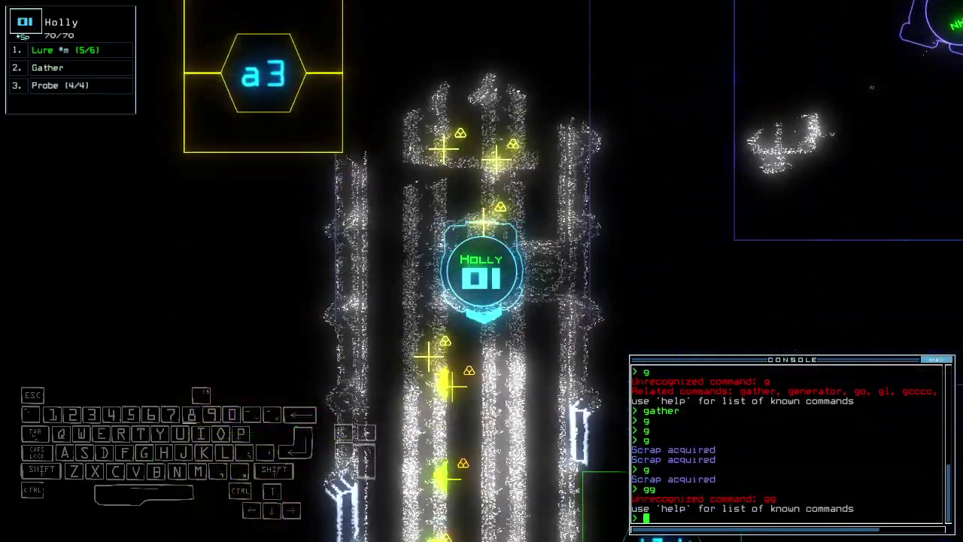
text(g)
key(Return)
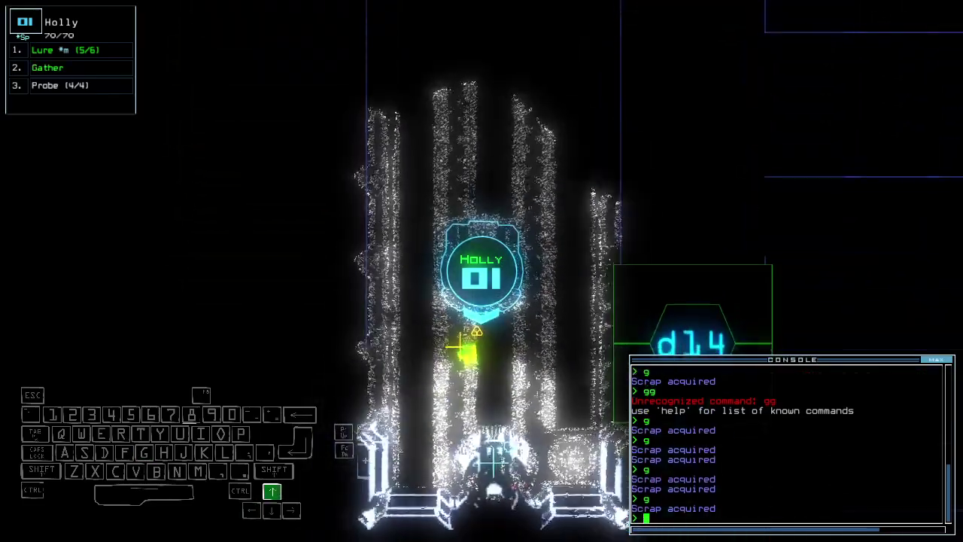
Steer Holly up and right through the ship, glancing at the map.
key(Up)
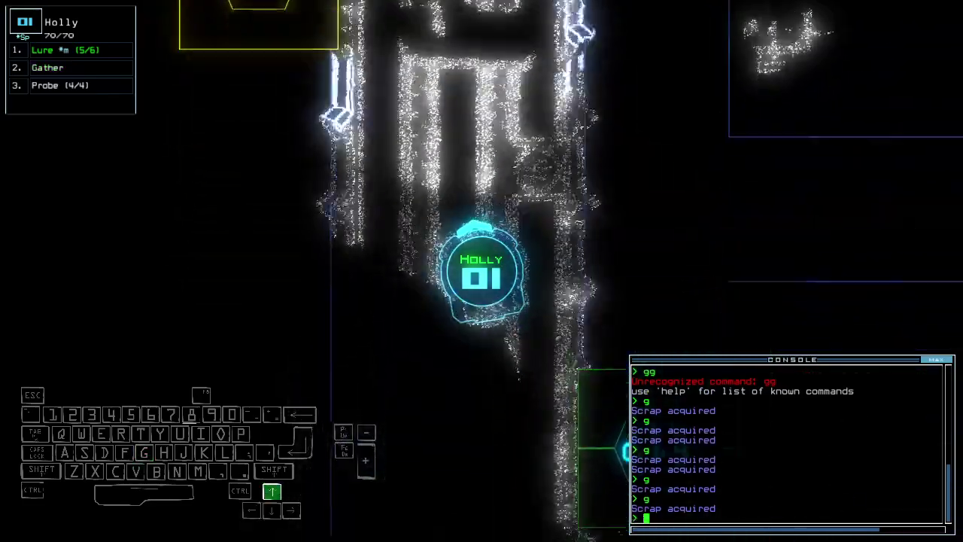
key(Up)
key(Right)
key(Up)
key(Tab)
key(Tab)
key(Up)
text(d13)
Open doors d13 and d9 and pick up another lure, bringing lures to 6/6.
key(Return)
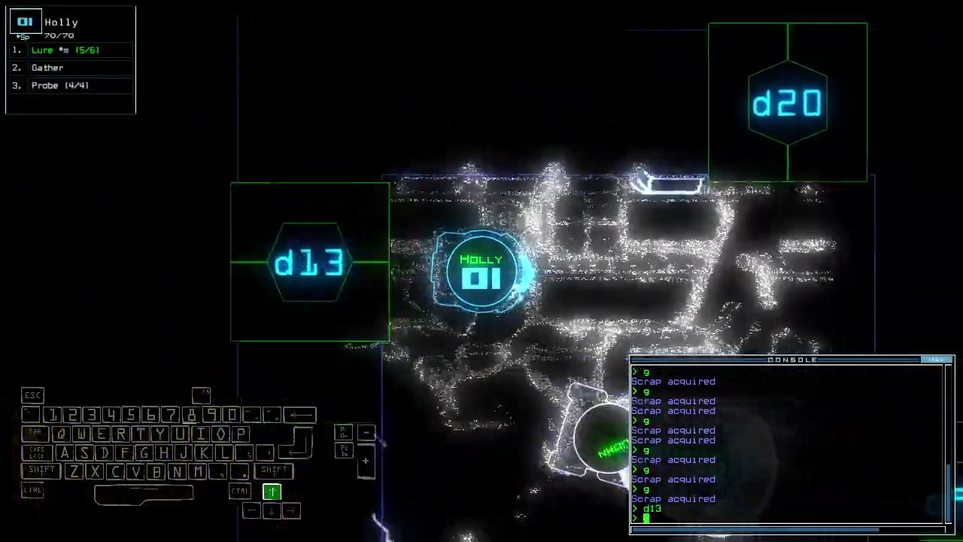
key(Tab)
key(Tab)
text(d9)
key(Return)
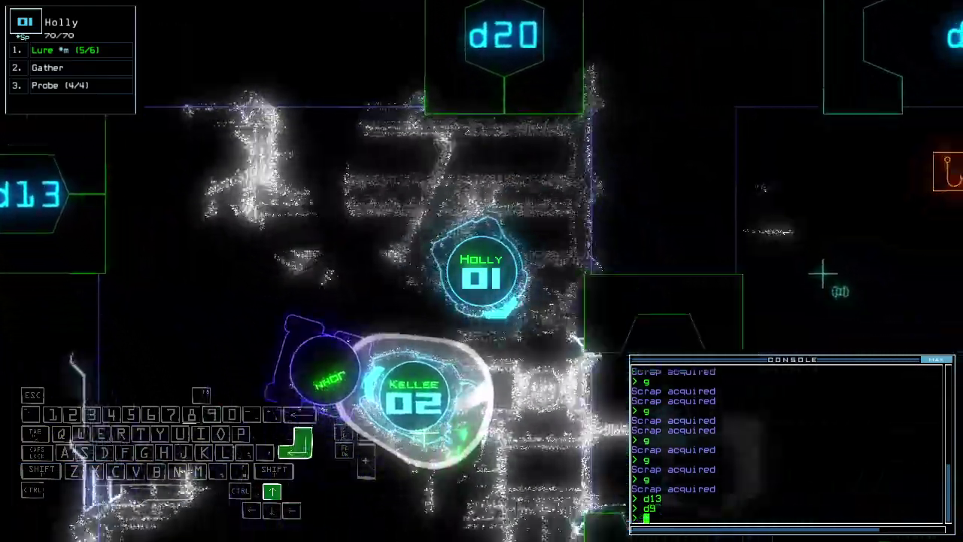
text(m 2)
key(Return)
text(pickup)
key(Return)
key(Tab)
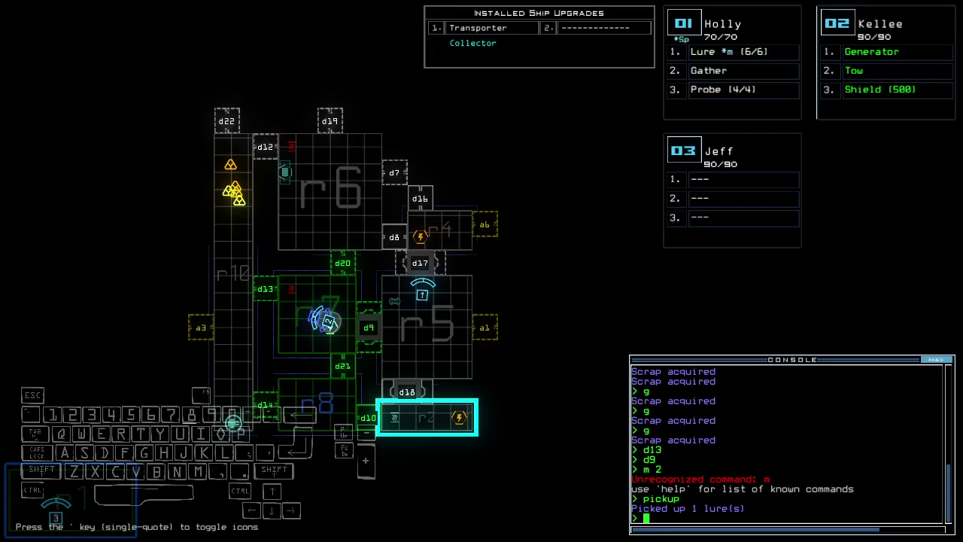
key(Tab)
text(generator)
Switch off Kellee's generator and tow, back her up, and transport drones to r1.
key(Return)
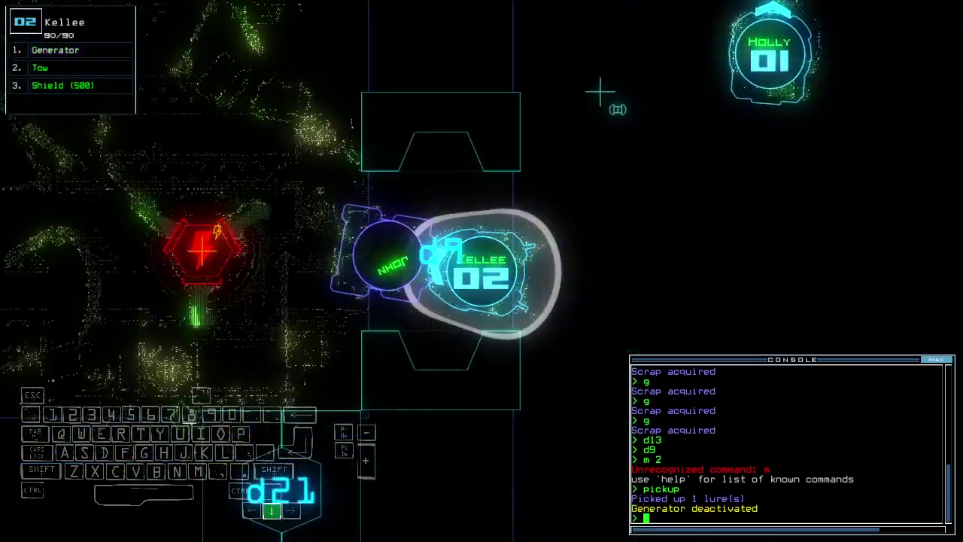
key(Down)
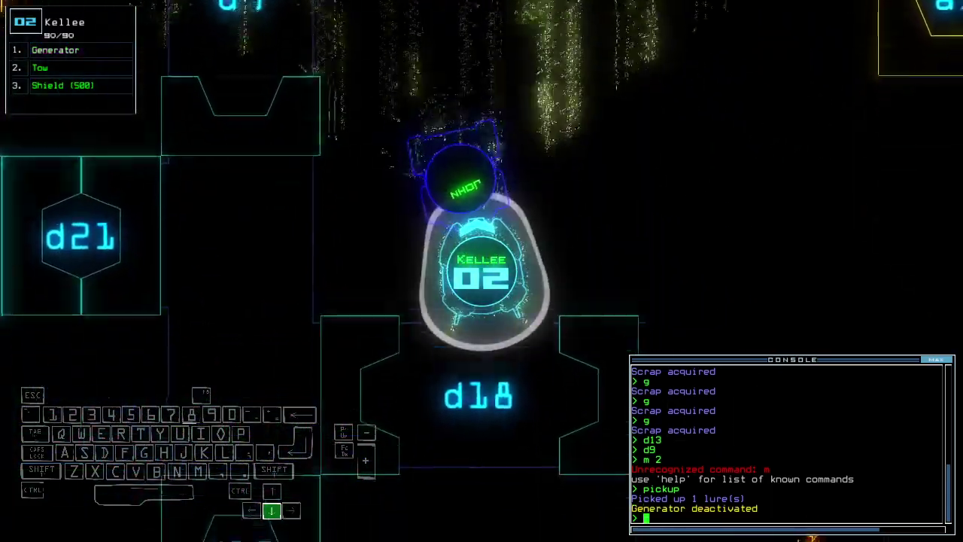
key(Down)
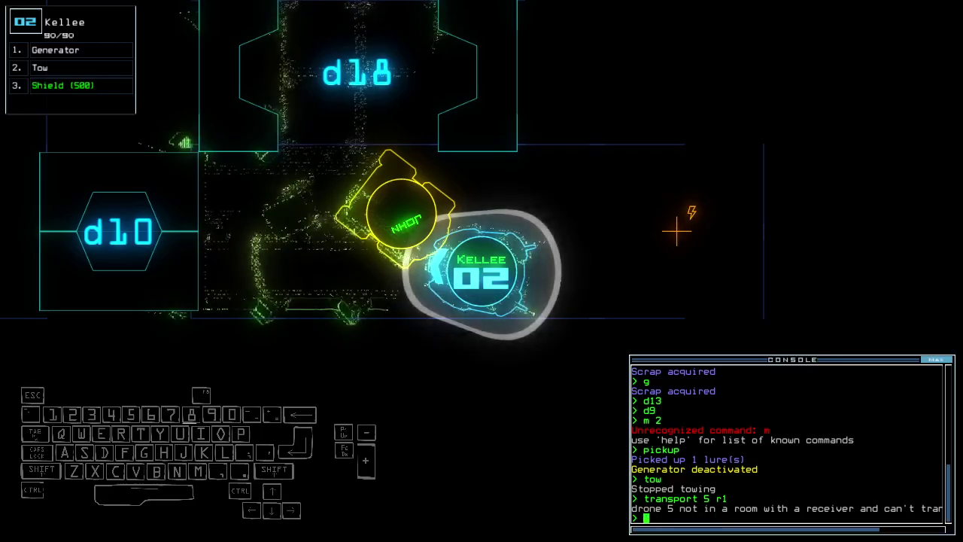
text(ty)
key(Return)
key(Tab)
Drive Holly forward and transport drone 6 to room r1.
key(1)
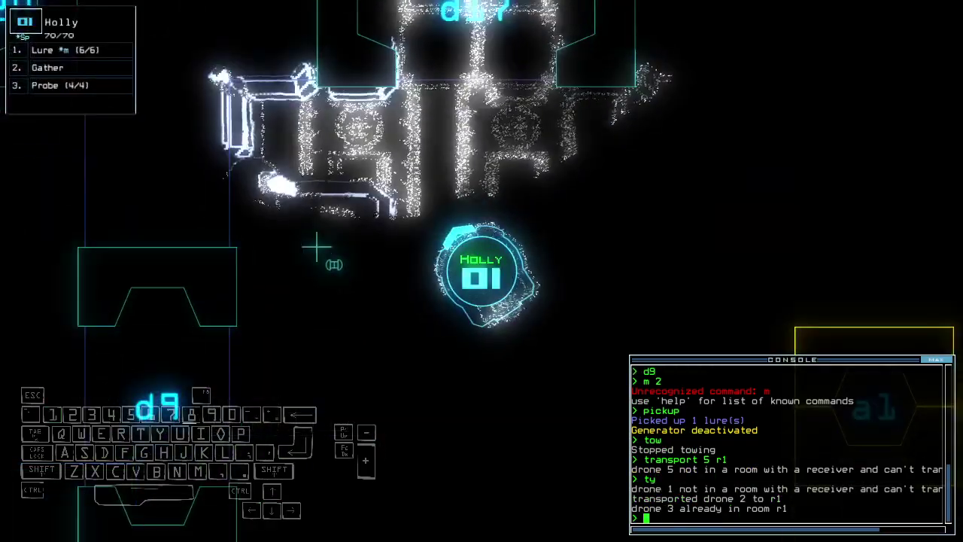
key(Right)
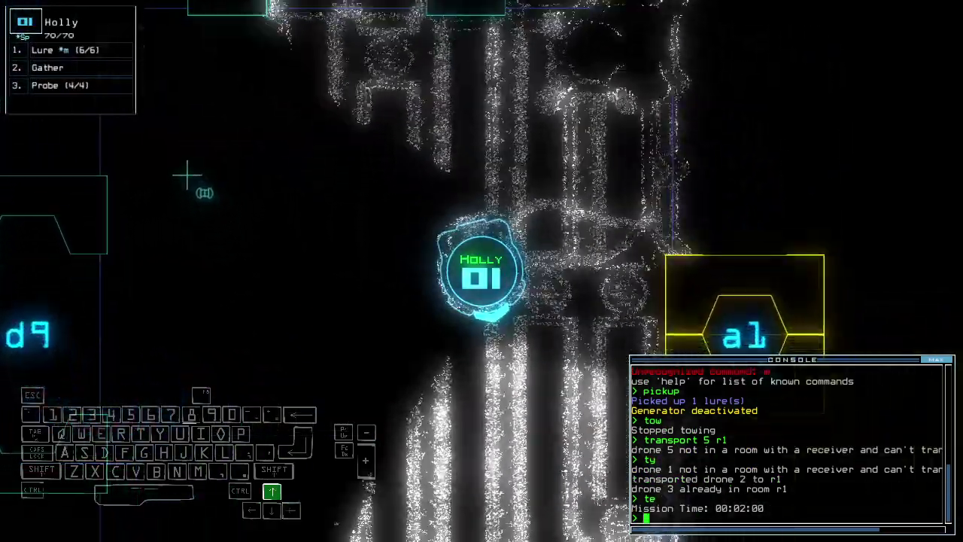
key(Up)
key(Up)
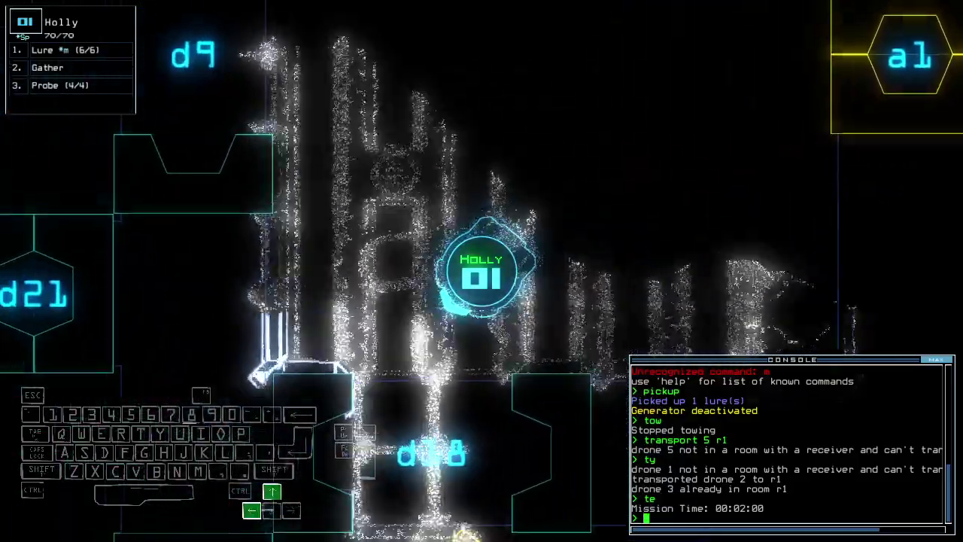
key(space)
text(transport 6 r)
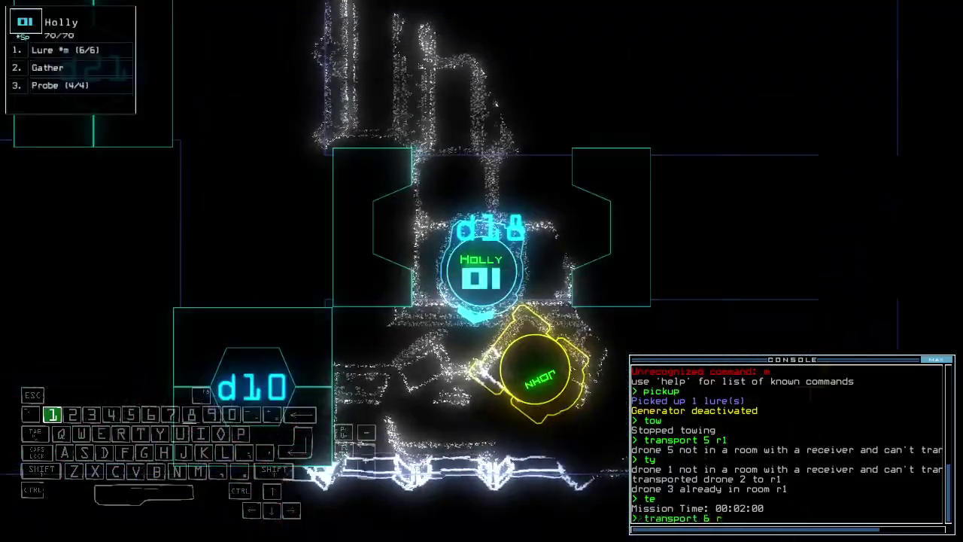
text(1)
key(Return)
key(space)
text(t)
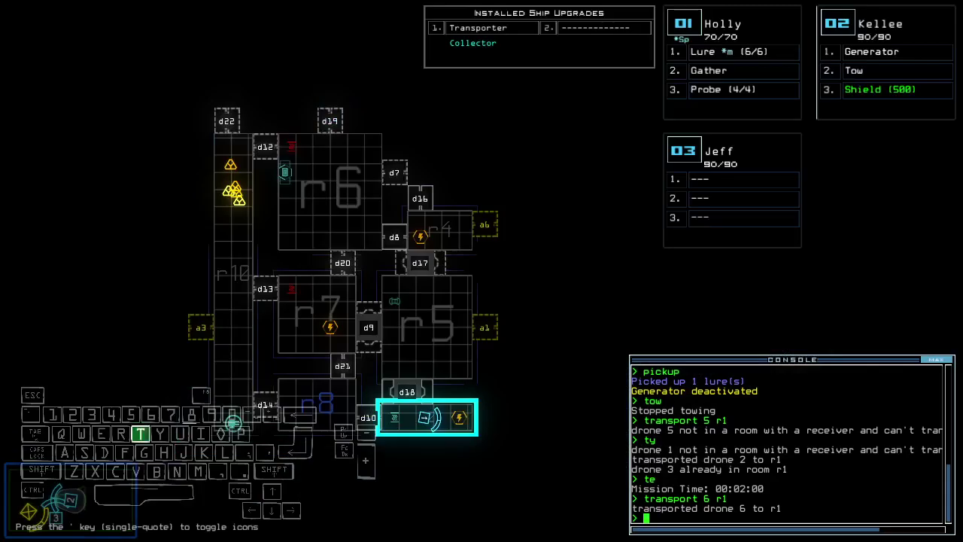
text(g)
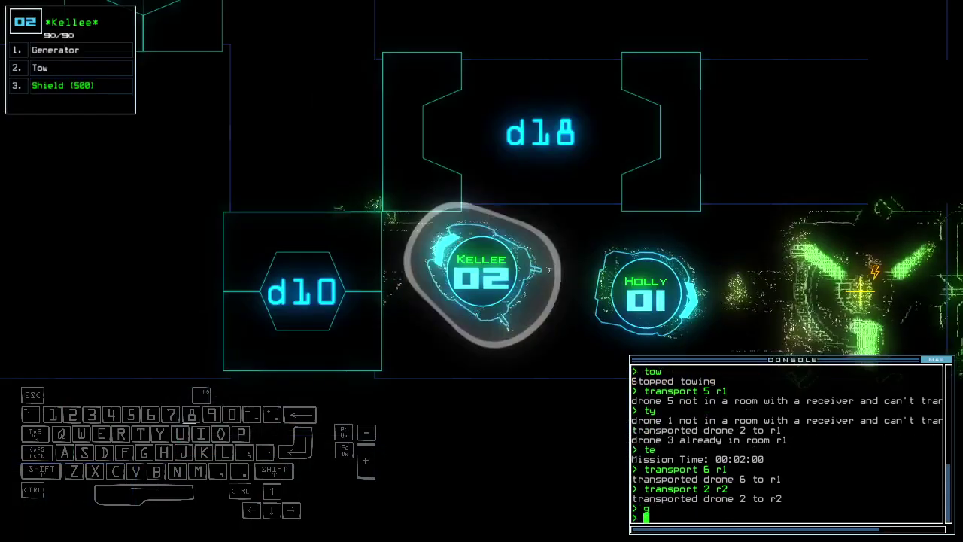
Send Holly navigating to r5 and drive Kellee through the doorway to restart her generator.
key(Return)
text(navigate 1)
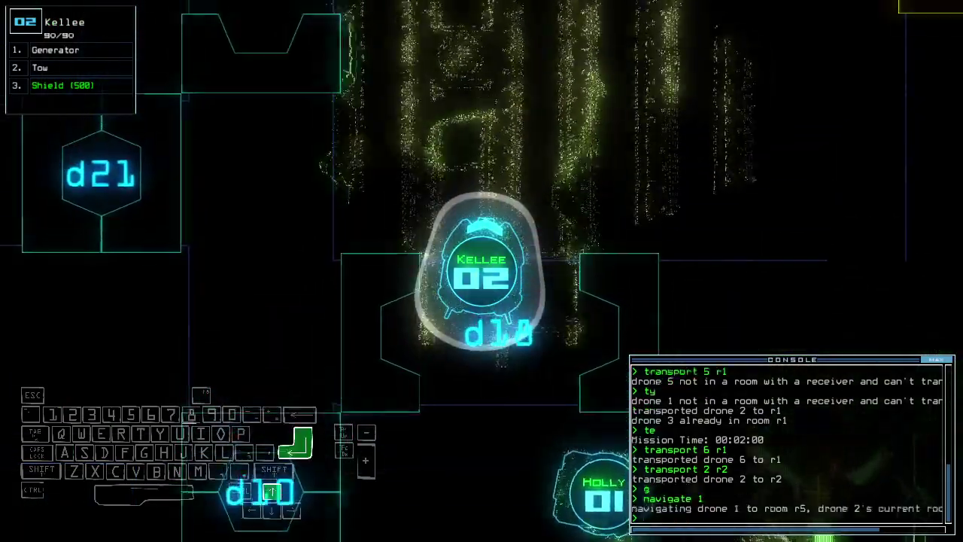
key(Up)
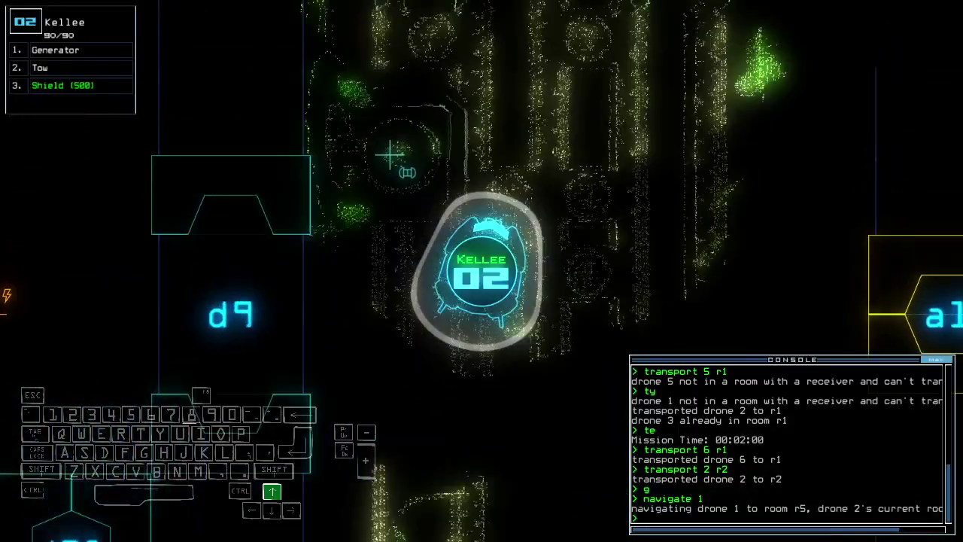
key(Left)
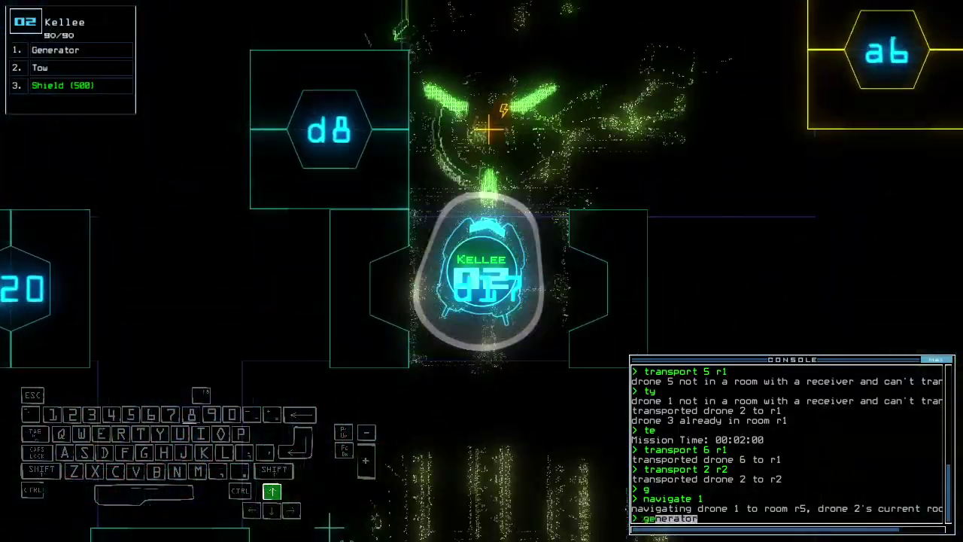
text(generator)
key(Return)
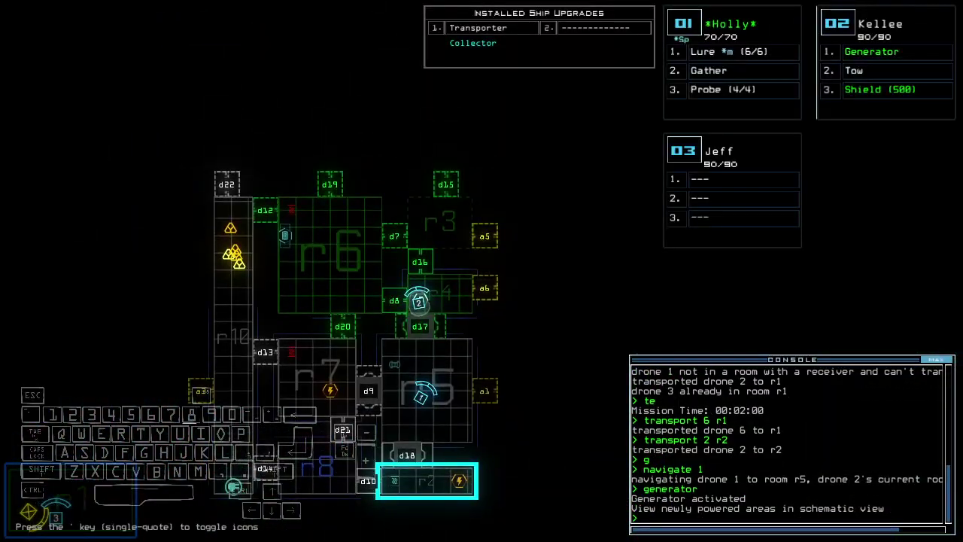
Switch to Holly, drive her forward, and open door d8.
key(1)
key(Up)
key(2)
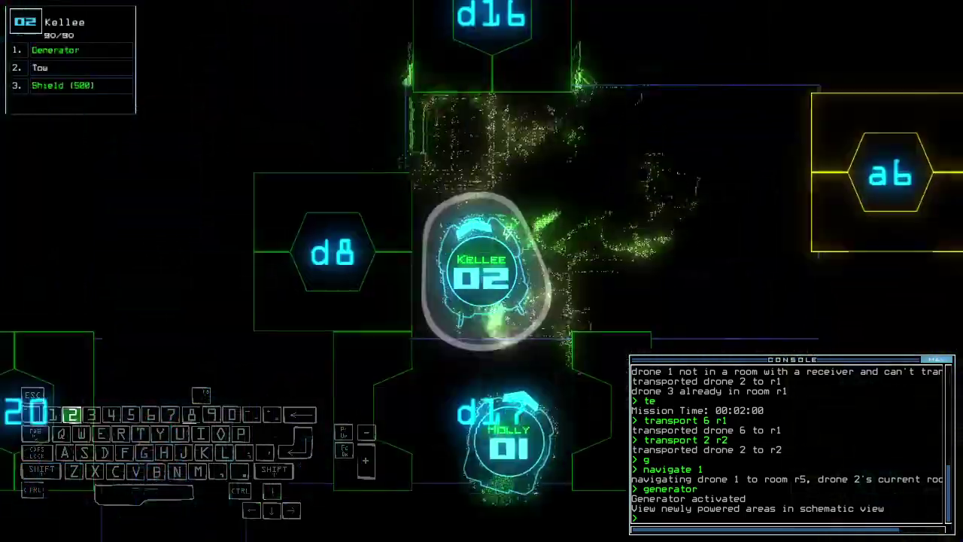
text(1d8)
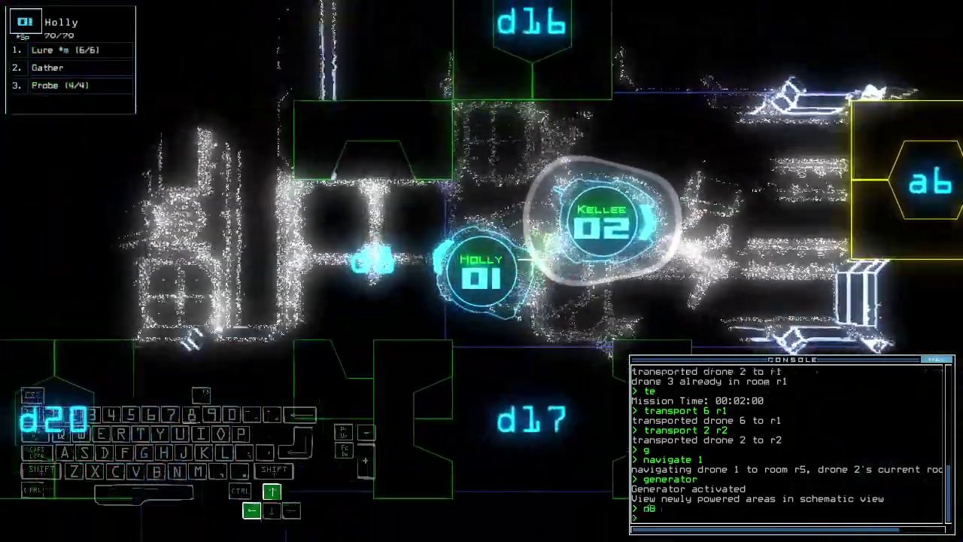
Open door d8, close the two nearby doors, then open door d12.
key(Return)
text(cccc)
key(Return)
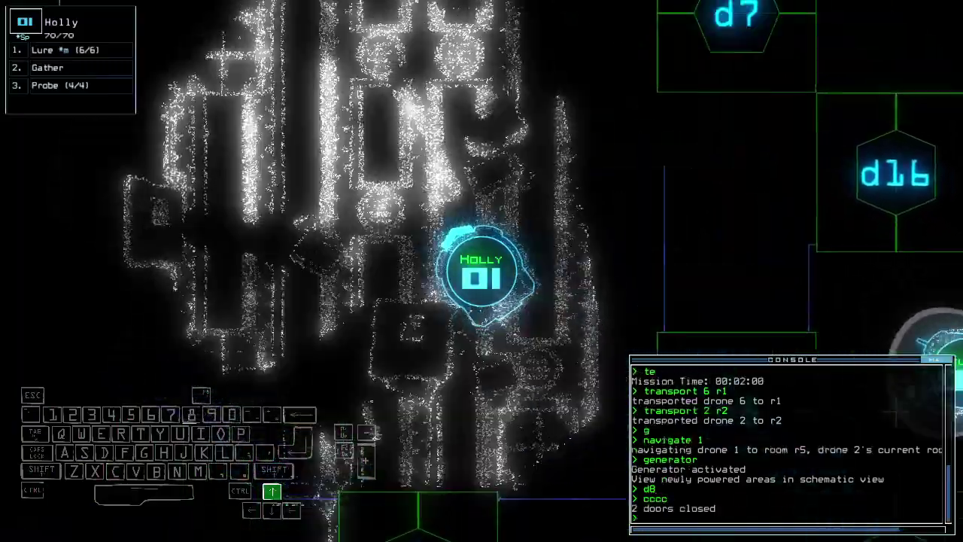
text(d12)
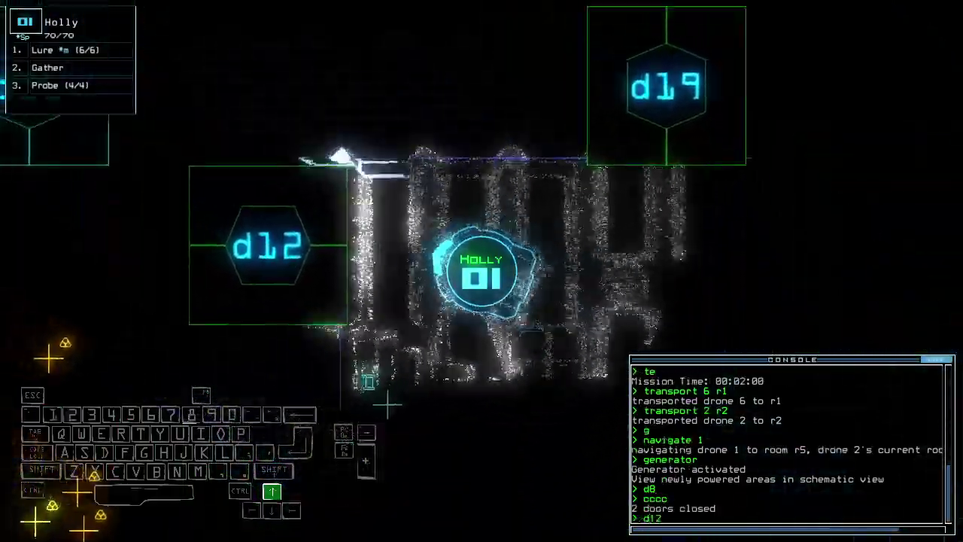
key(Return)
text(g)
Gather the room's scrap with drone 01 and close the door behind it.
key(Return)
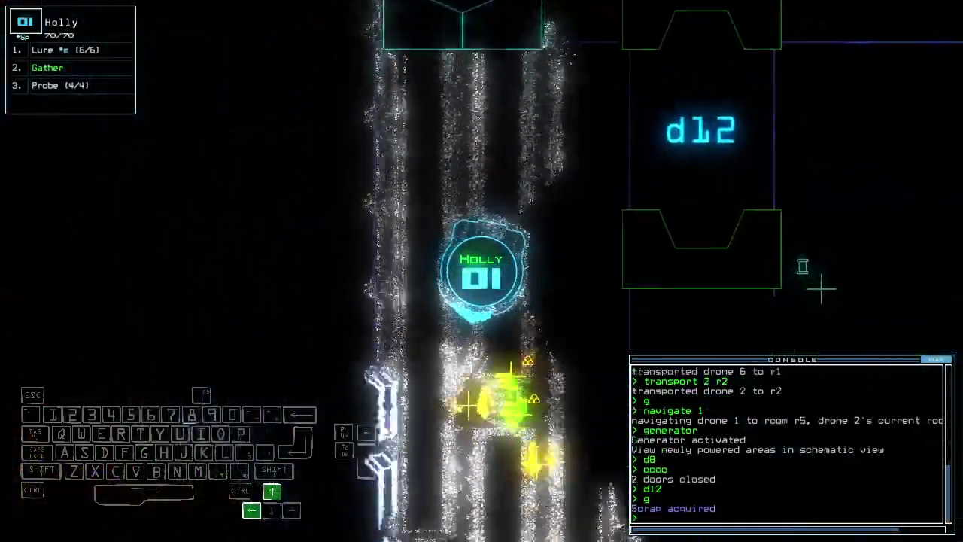
key(Return)
text(g)
key(Return)
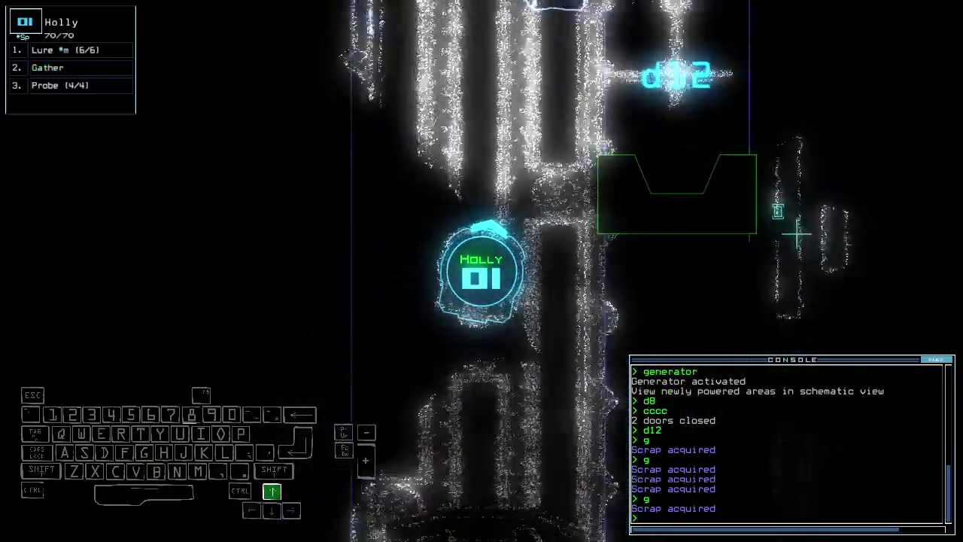
text(cccc)
key(Return)
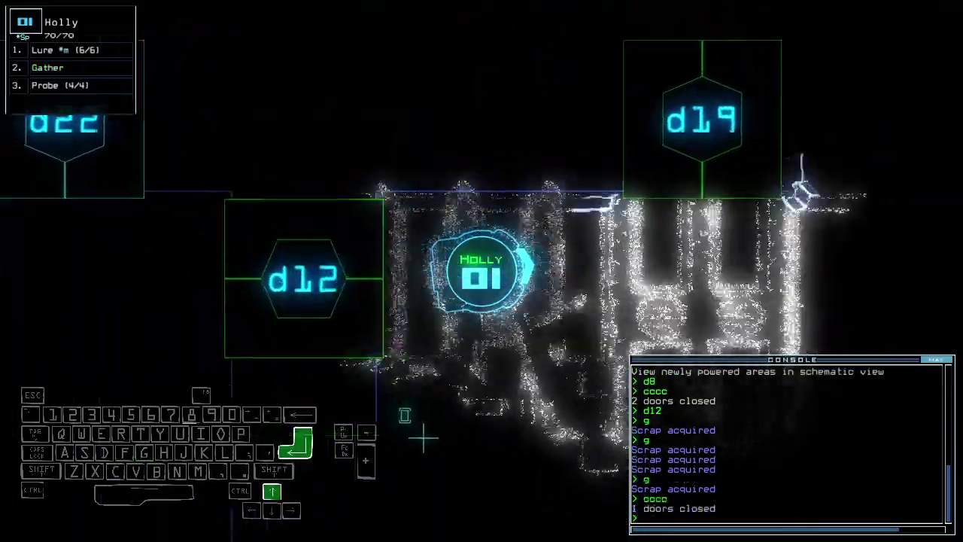
key(Tab)
key(1)
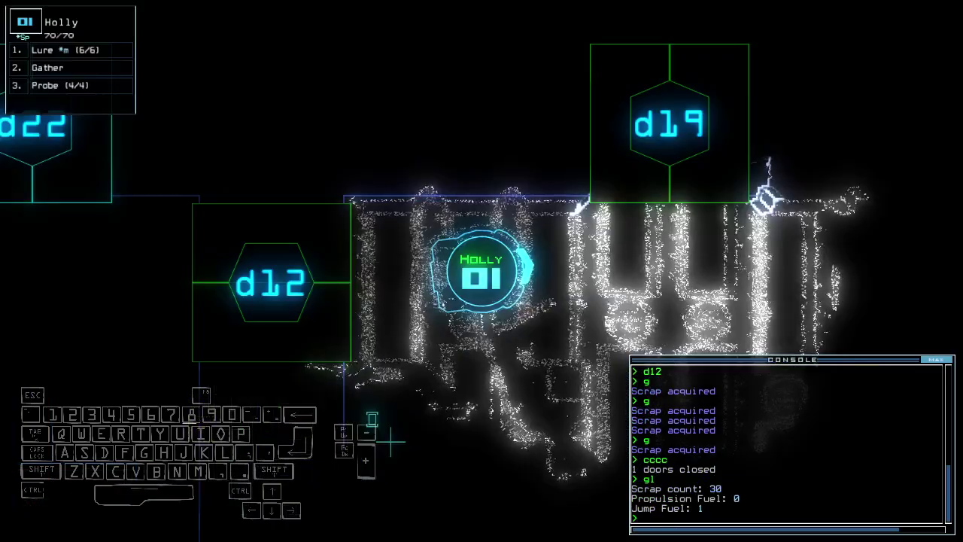
text(d19 d19)
Open door d19, then drop a probe ahead and pick it back up.
key(Return)
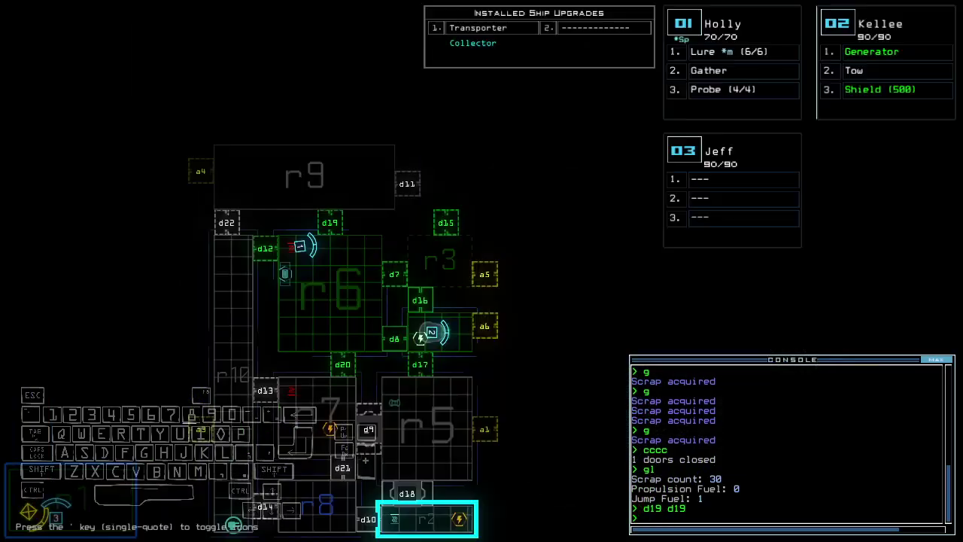
text(d1)
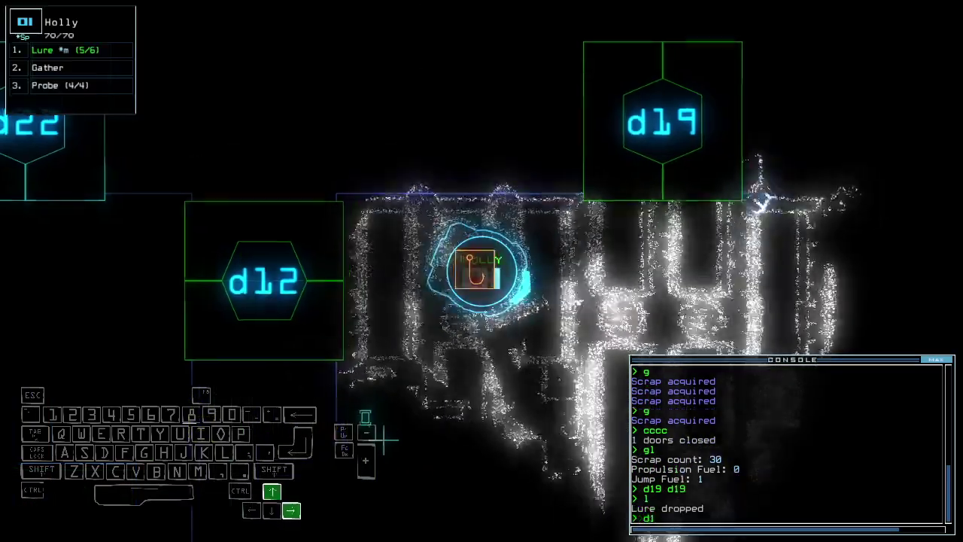
text(9)
key(Return)
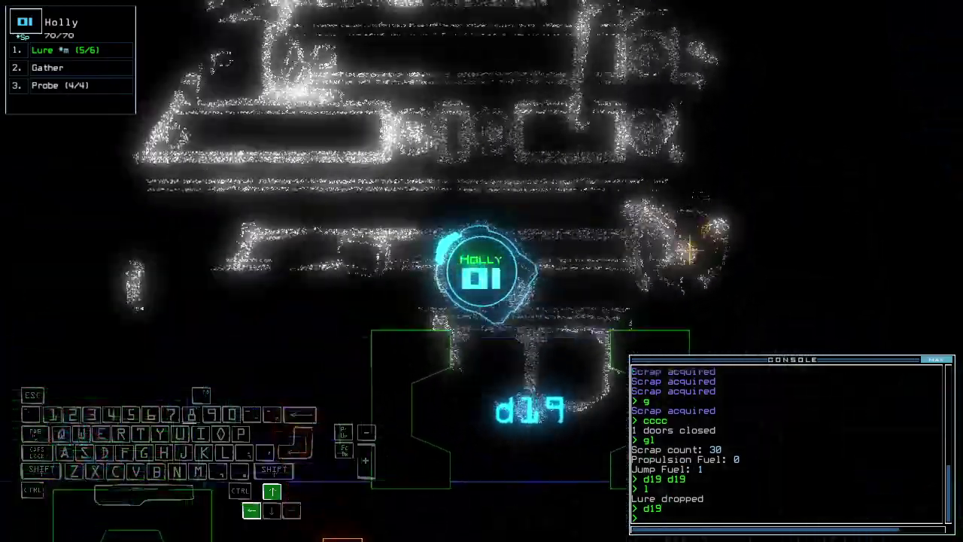
text(ffff)
key(Return)
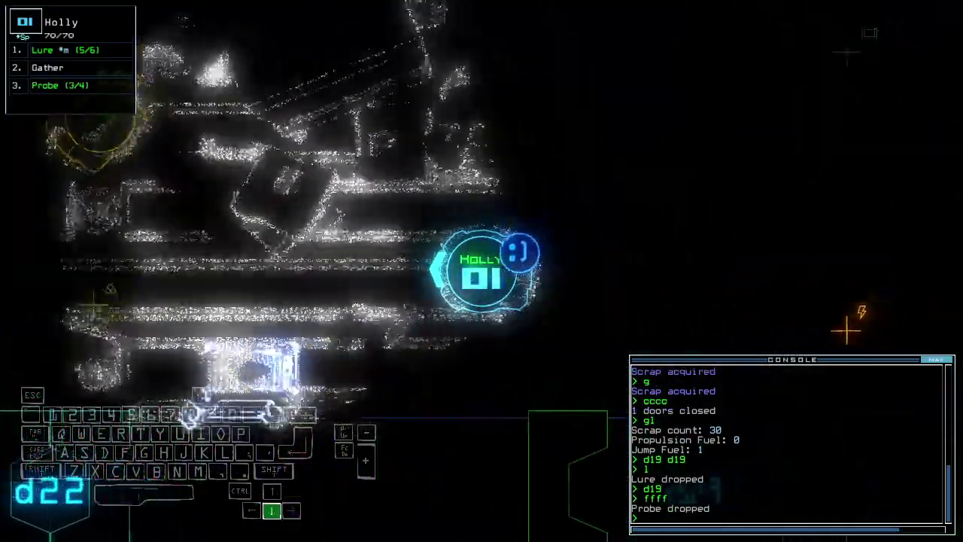
text(pickup)
key(Return)
text(s)
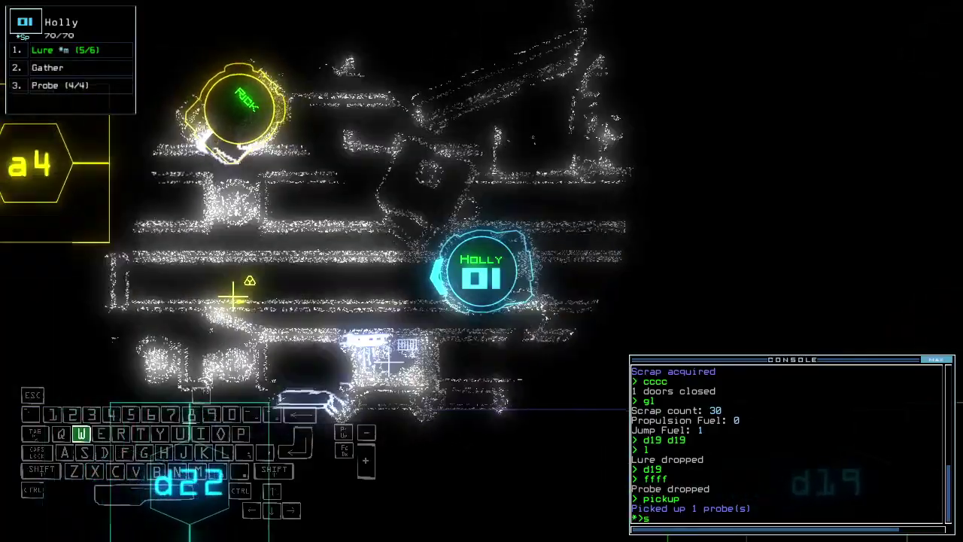
text(wap)
key(Return)
key(Escape)
text(g)
Gather scrap in the new room, close the door behind, and open door d7.
key(Return)
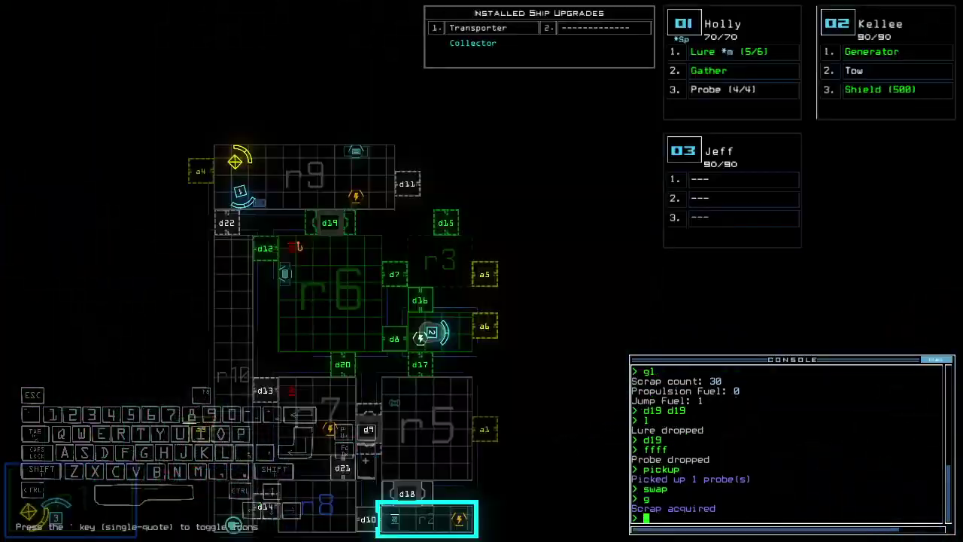
key(grave)
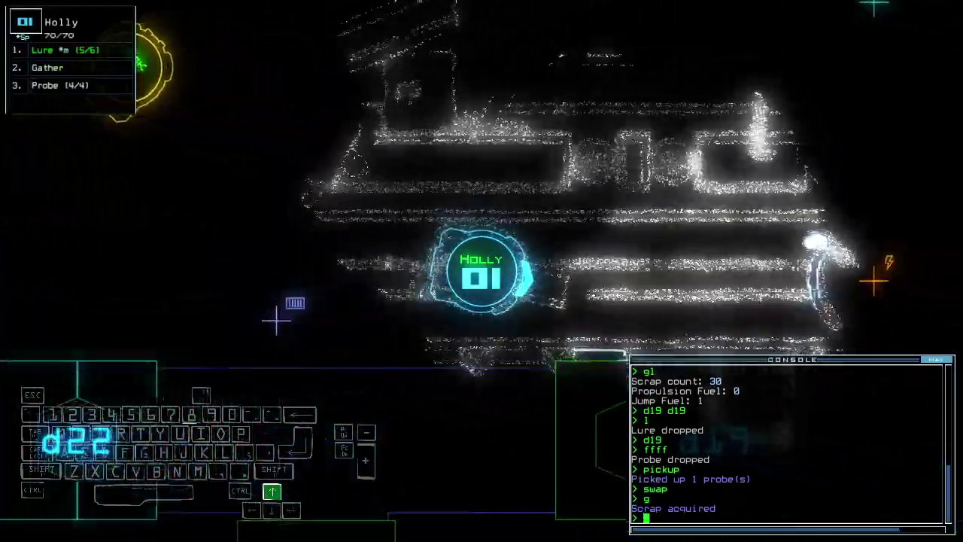
key(grave)
key(grave)
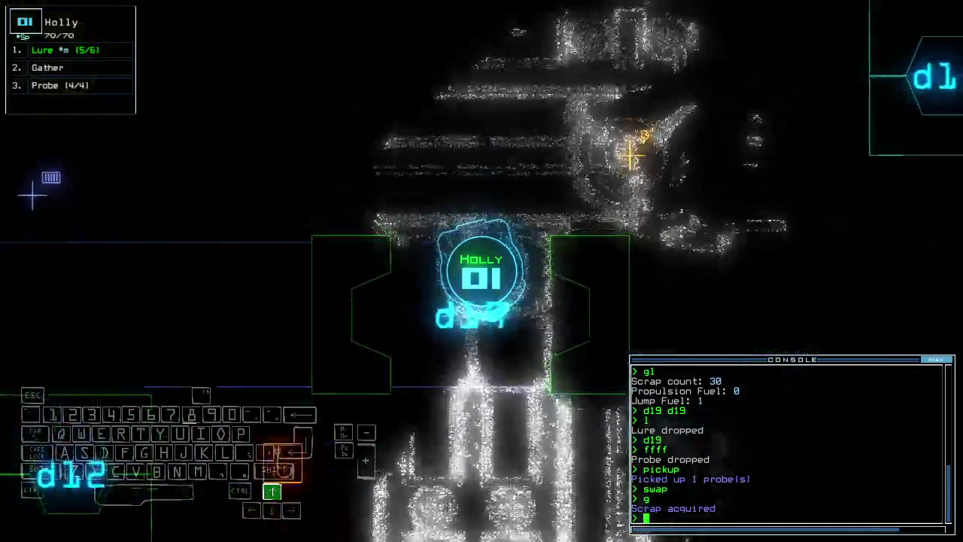
text(ccc)
key(grave)
text(cccc)
key(Return)
key(grave)
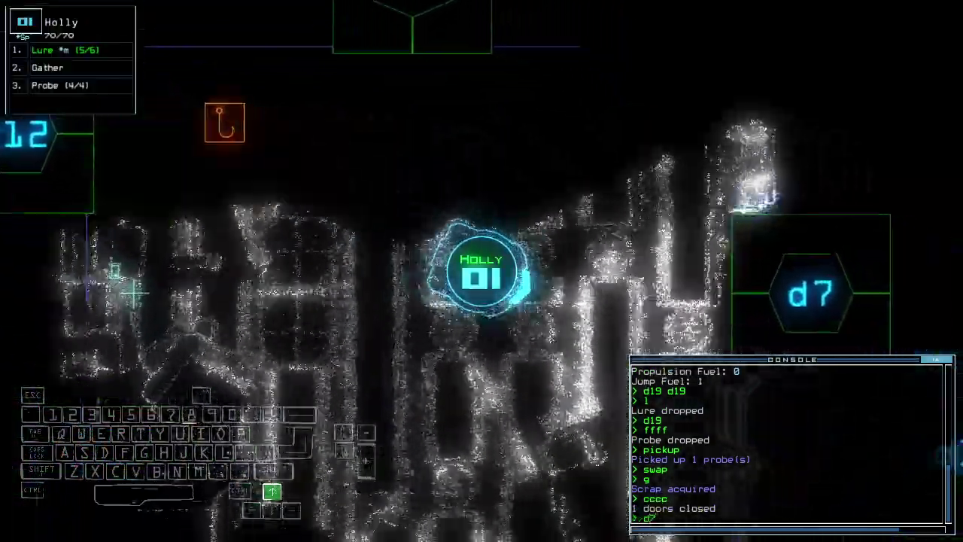
text(d7)
key(Return)
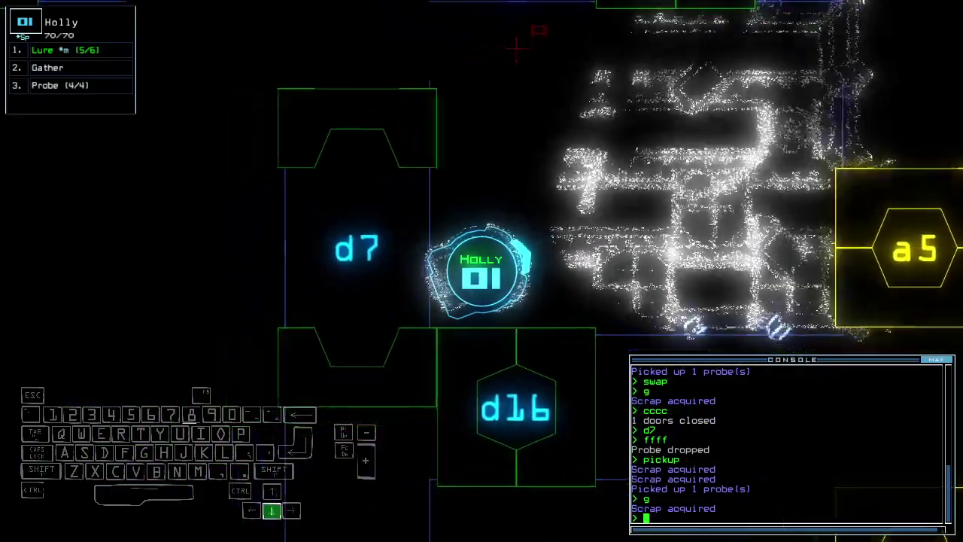
Drop a lure, open door d15, and vent room r3 to space through a5.
key(Return)
text(l)
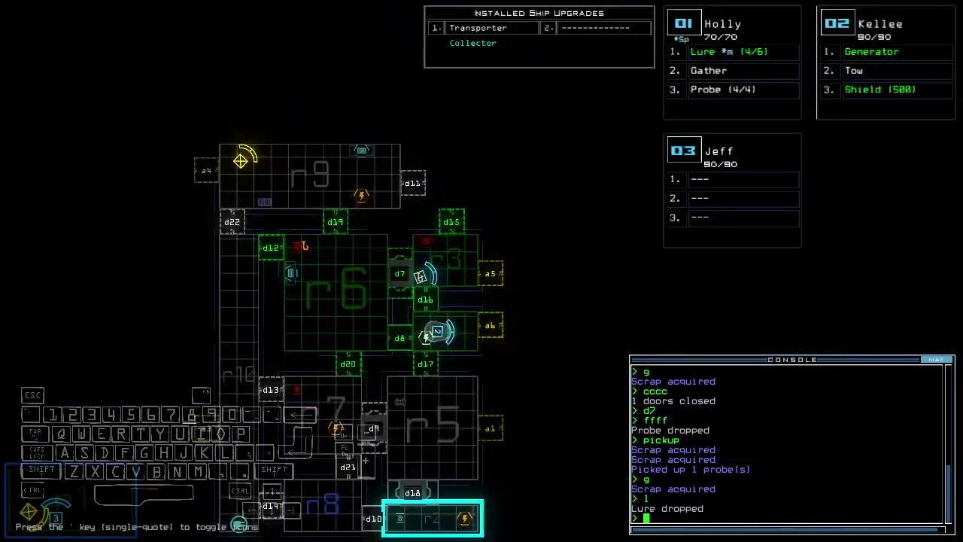
key(space)
text(d15)
key(Return)
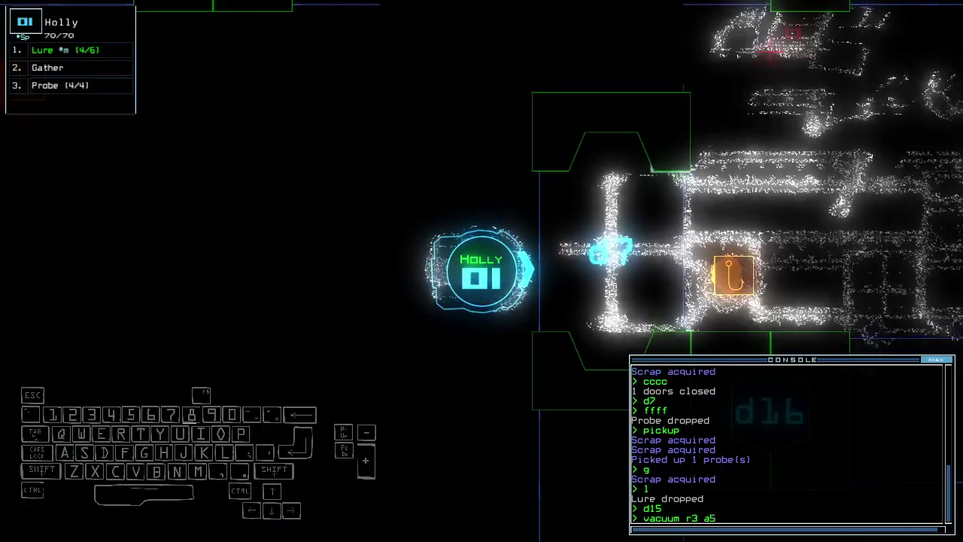
key(Return)
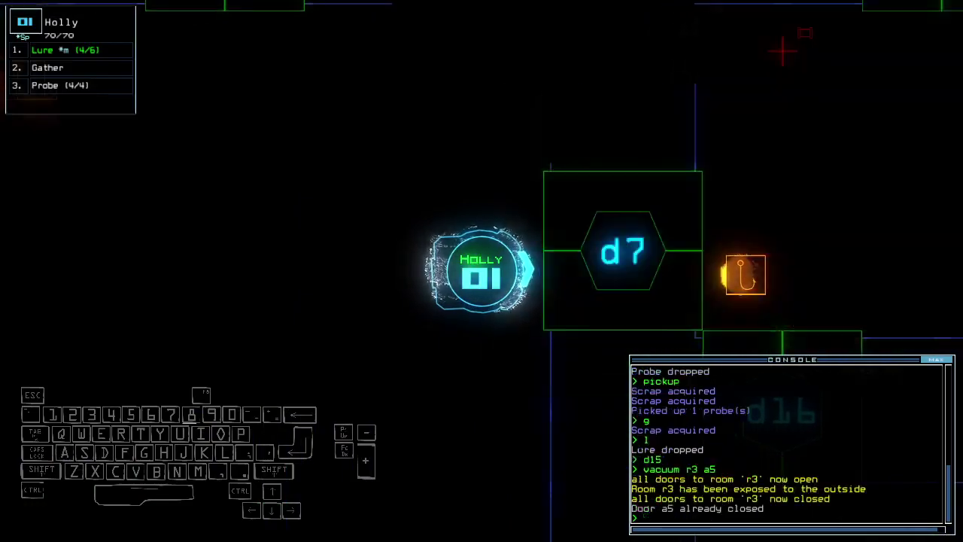
text(d7)
Toggle doors d7 and d15, then drop and recover a probe past d15.
key(Return)
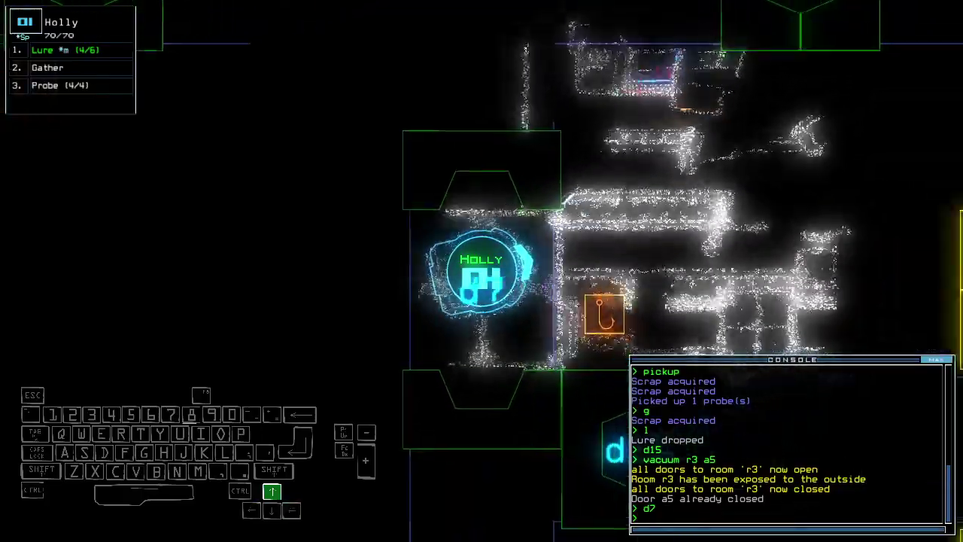
text(d15)
key(Return)
text(ffff)
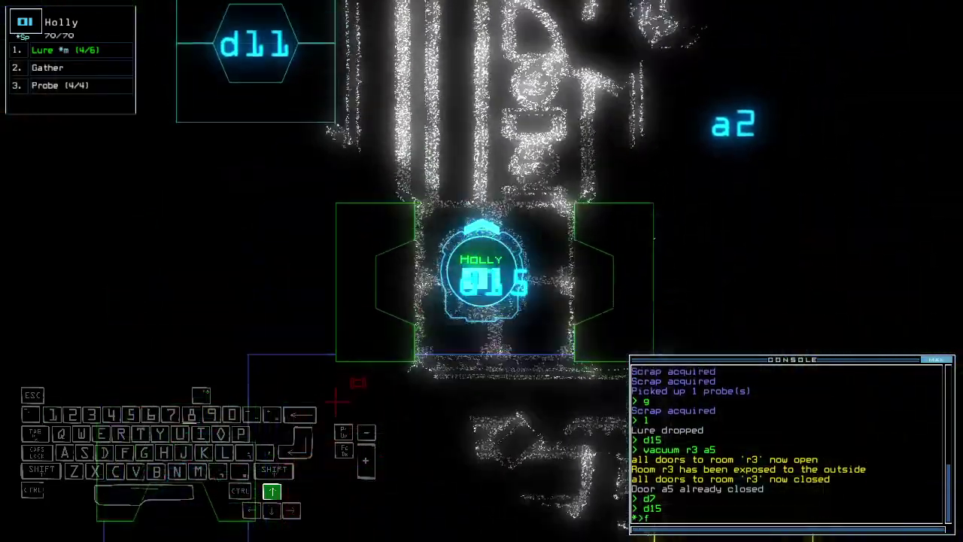
key(Return)
text(ckup)
key(Return)
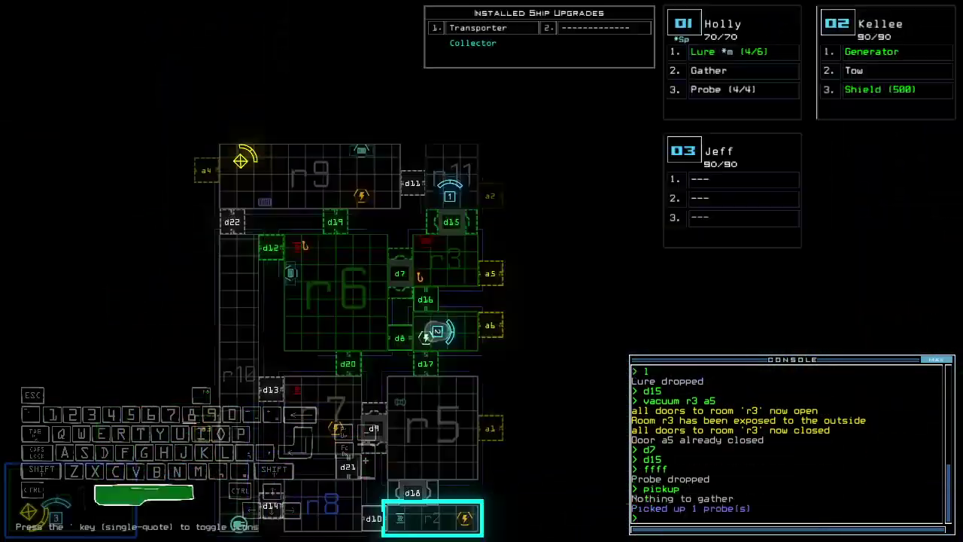
Recover the dropped lure and bring drone 01 through door d8 to drone 02.
key(Up)
text(d15)
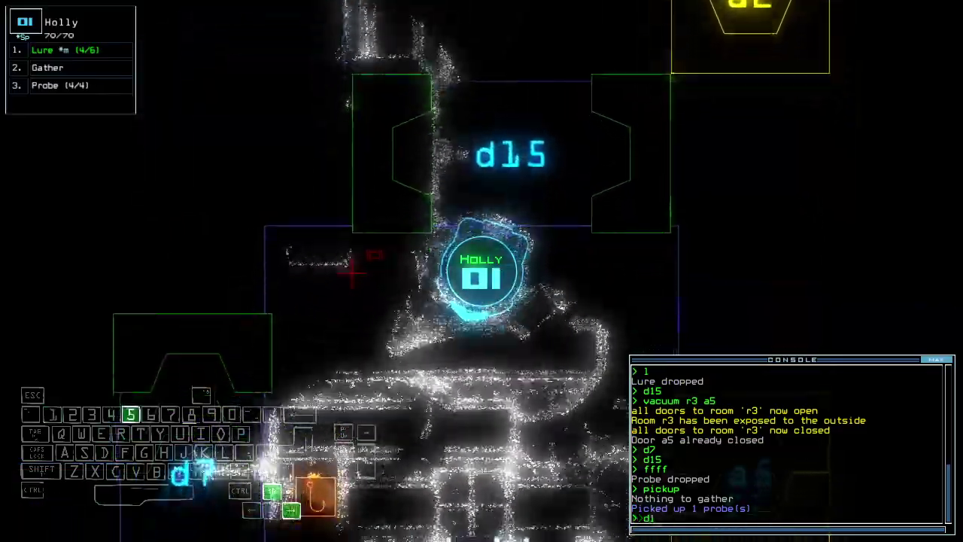
key(Return)
text(pickup)
key(Return)
key(space)
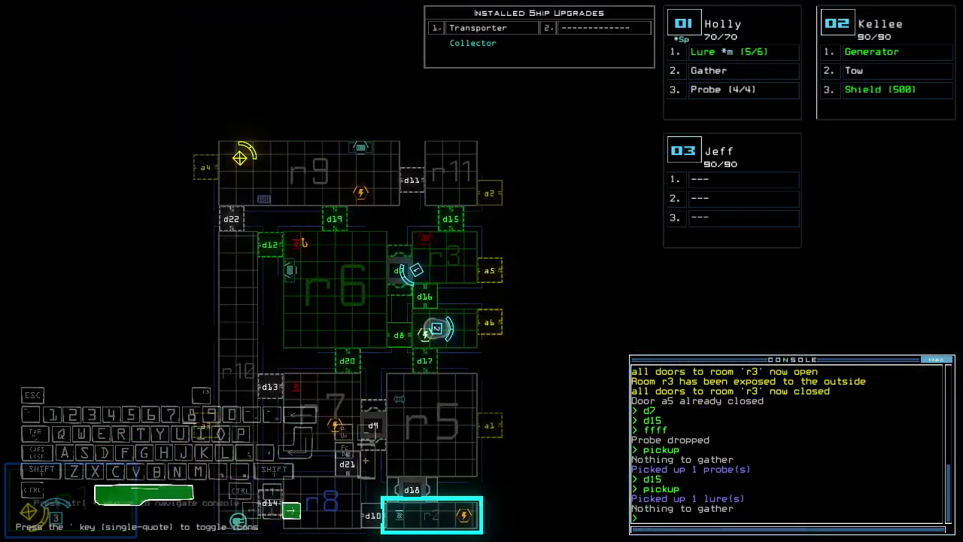
key(space)
text(d8)
key(Up)
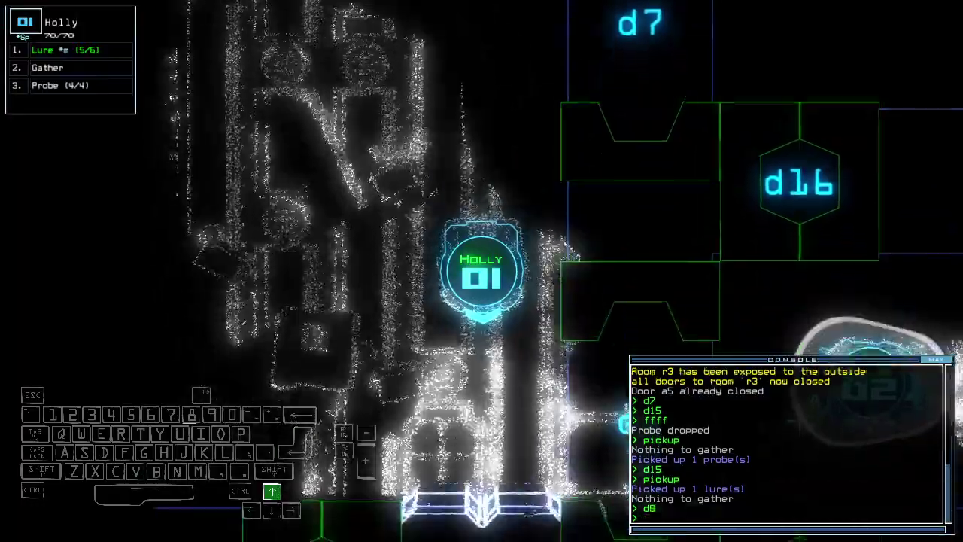
key(Return)
text(swap pr)
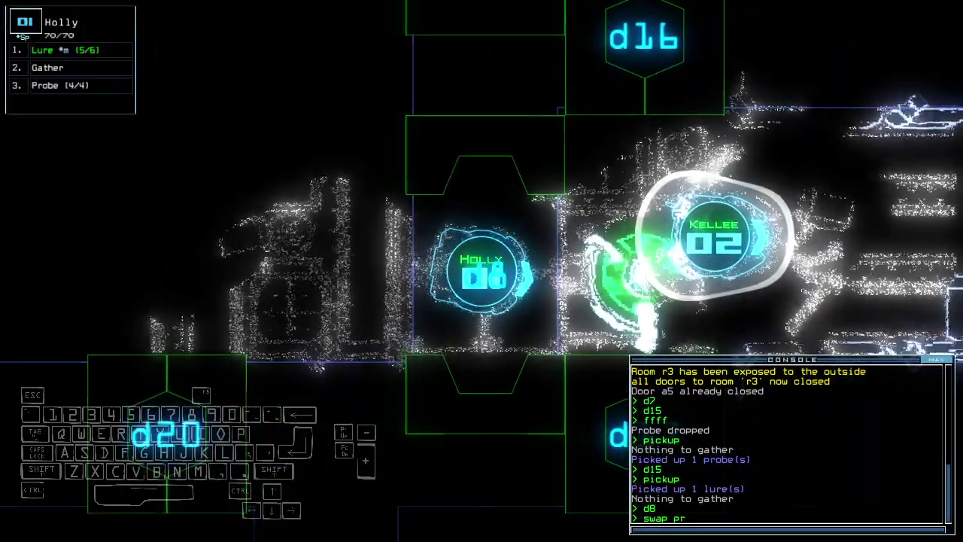
Swap drone 02's probe for the tow and hook up drone Rick past d19.
key(space)
key(space)
key(Up)
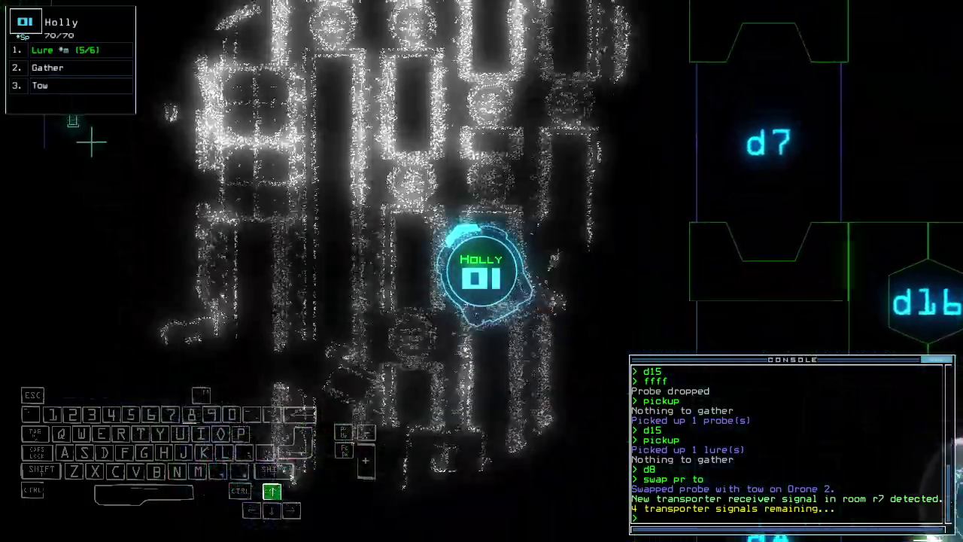
key(Right)
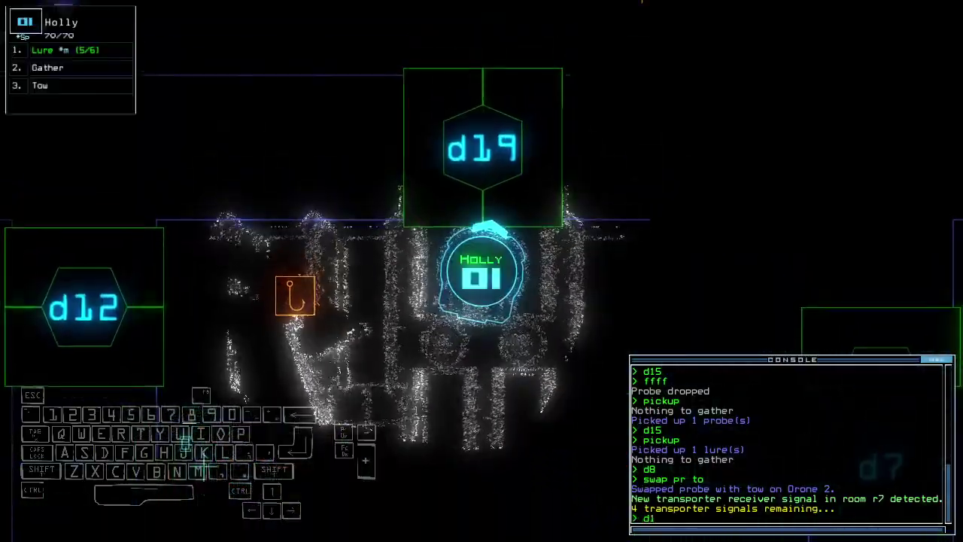
key(Up)
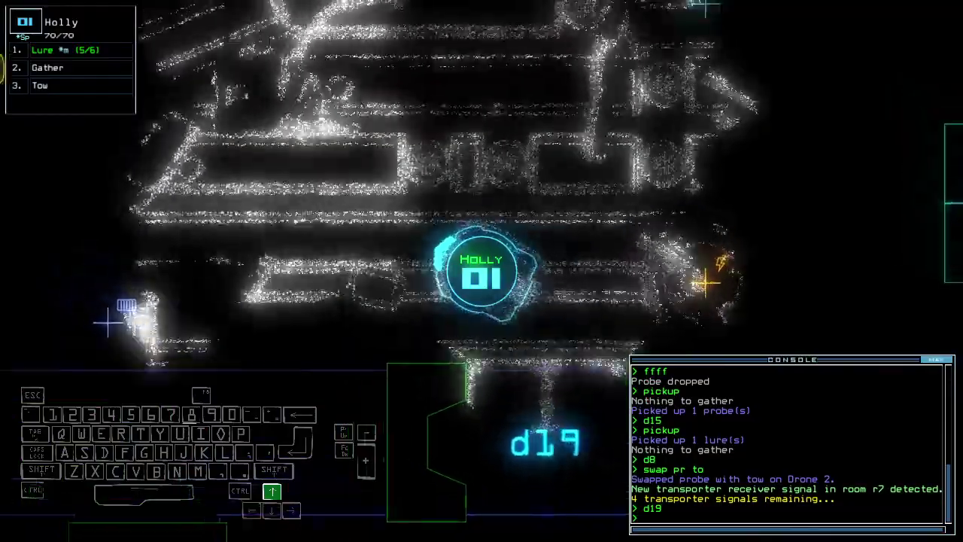
text(ow)
key(Return)
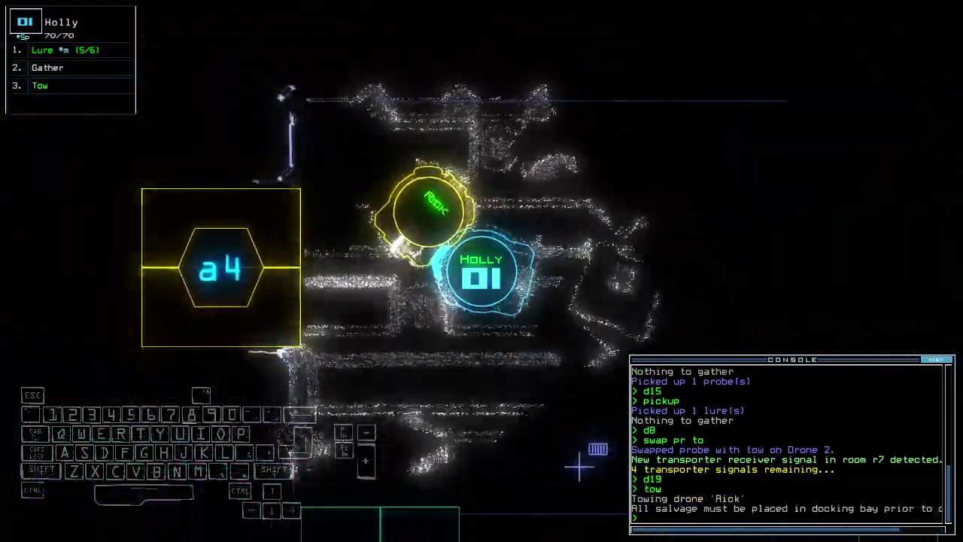
Tow Rick back through d19 and drive Holly to door d20.
key(Down)
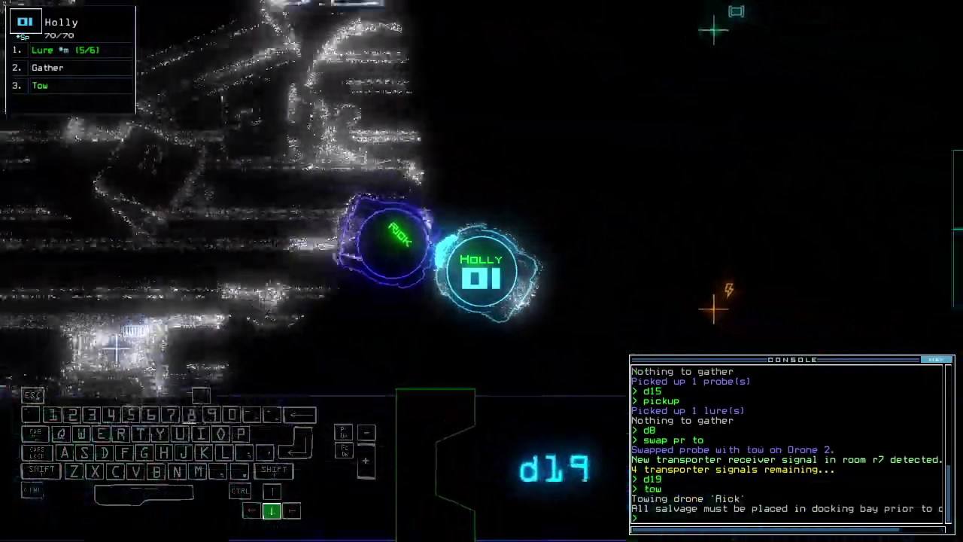
text(d1)
key(Down)
text(9)
key(Return)
key(space)
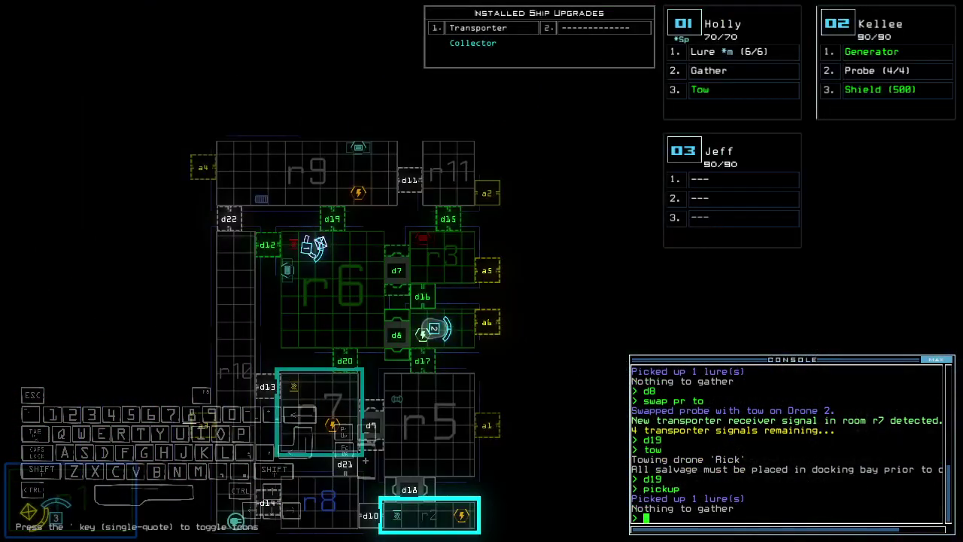
key(space)
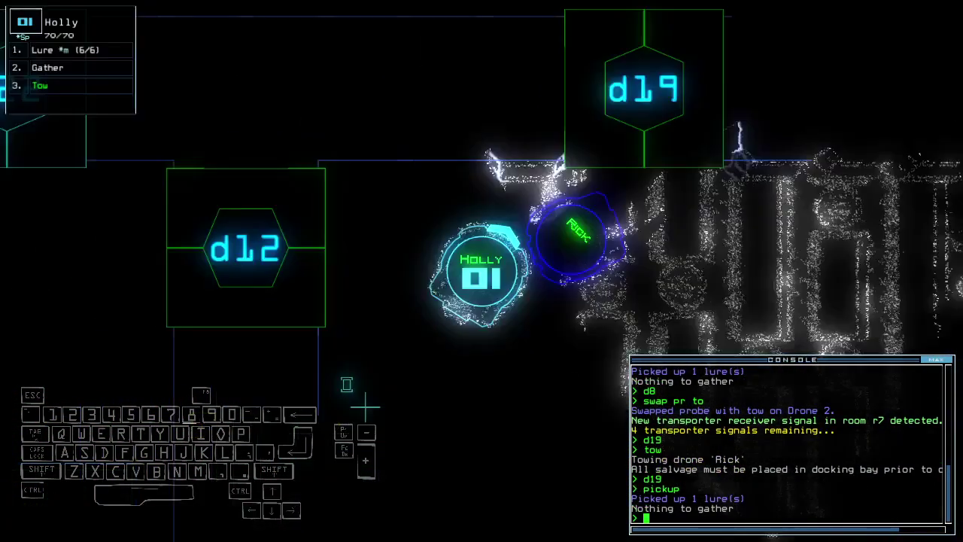
key(Up)
key(Right)
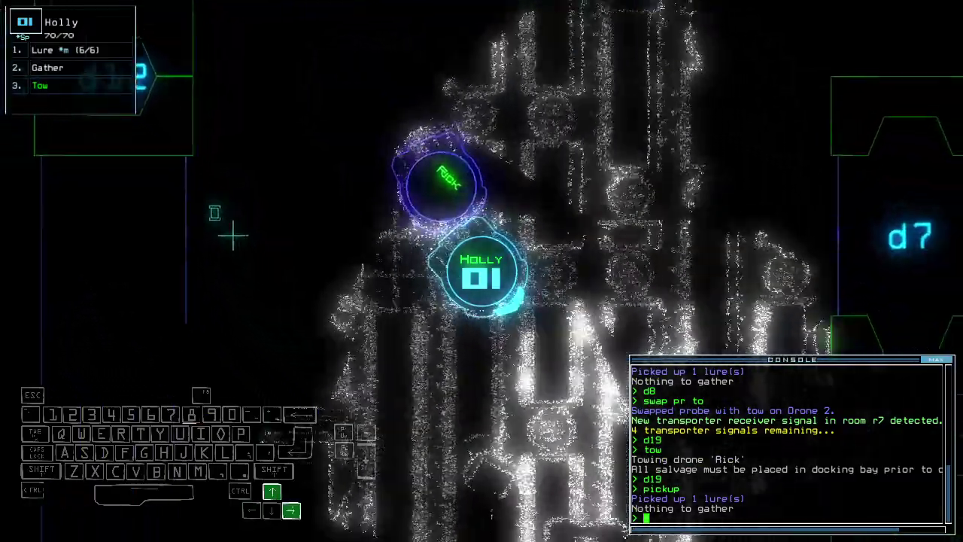
text(d20)
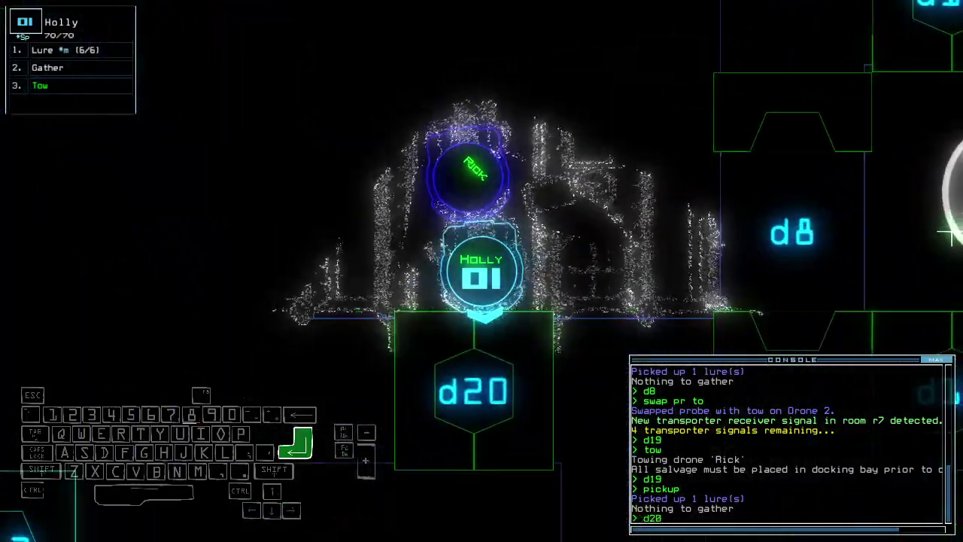
key(Return)
text(tow)
Stop towing Rick and move Holly up through the room.
key(Return)
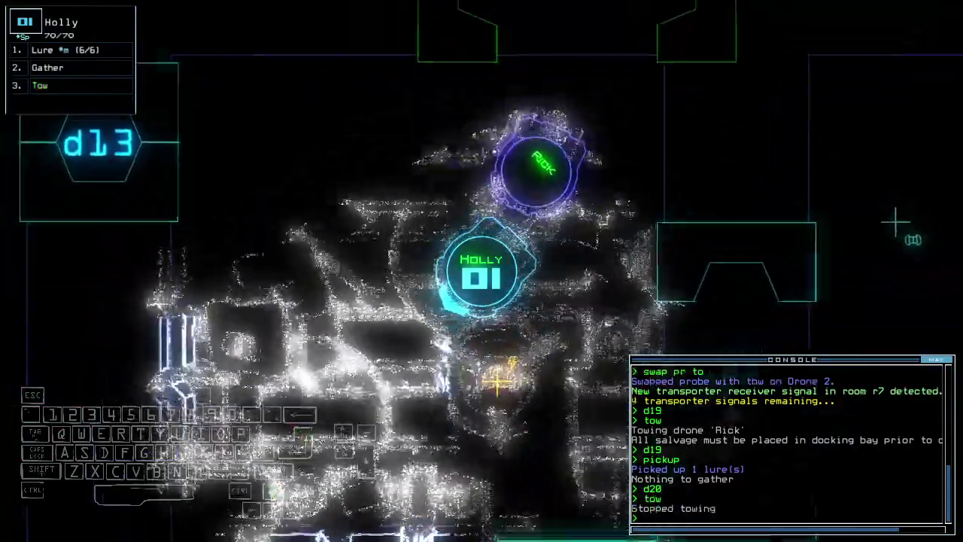
text(transport)
key(BackSpace)
key(BackSpace)
key(BackSpace)
key(Up)
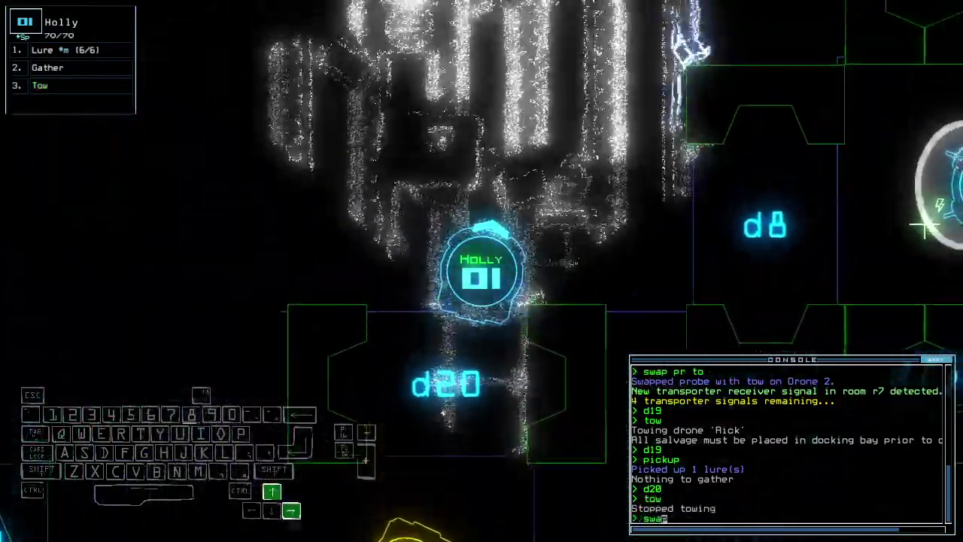
text(swap pr to)
Trade Holly's lure for Kellee's probe with 'swap lu pr'.
key(Return)
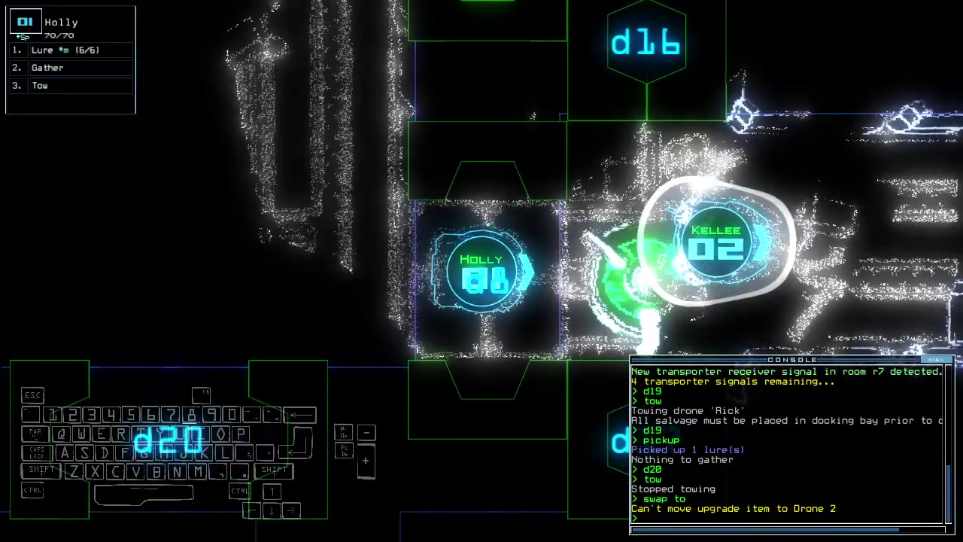
key(space)
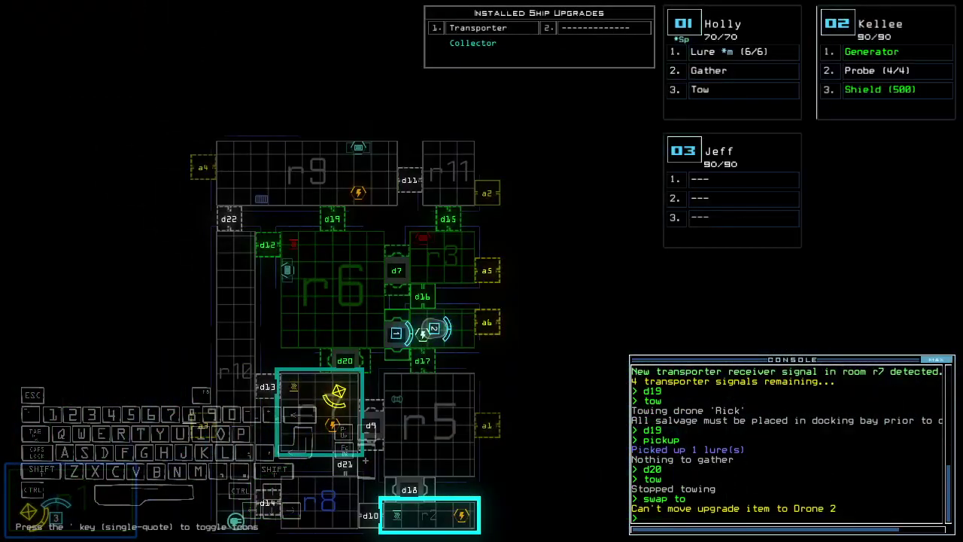
key(space)
text(lu pr)
key(Return)
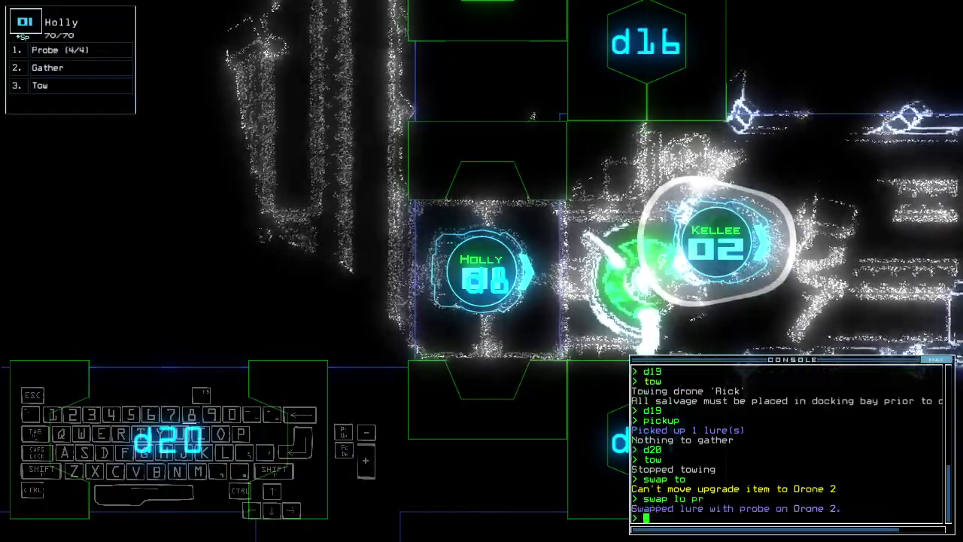
Transport Holly to r1, give the probe to drone 3, and transport drone 5 to r1.
key(Down)
text(transport r1)
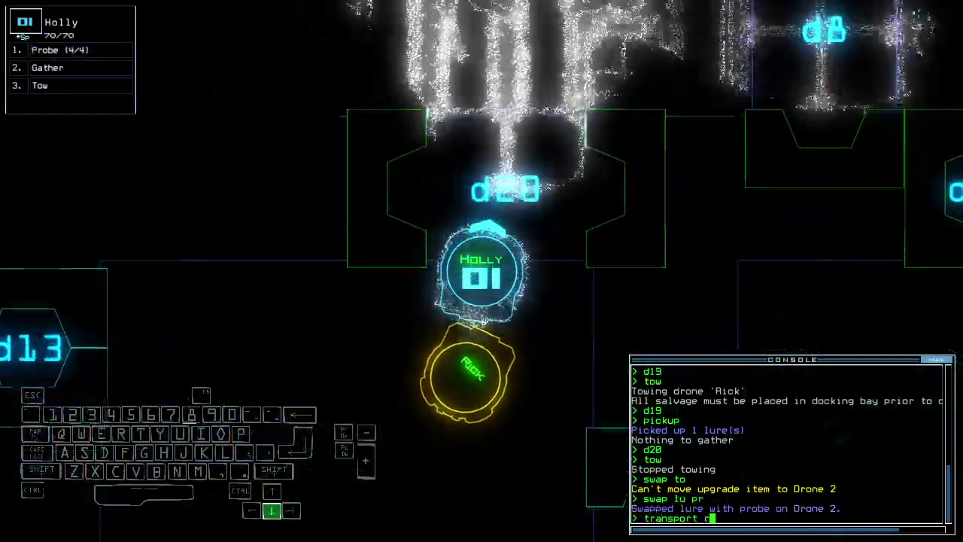
key(Return)
text(s)
text(r)
key(Return)
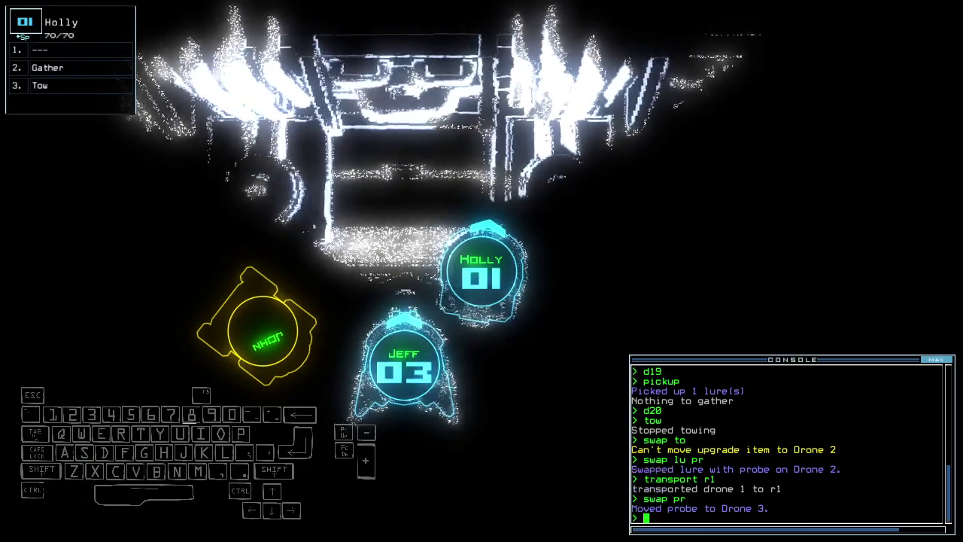
key(Tab)
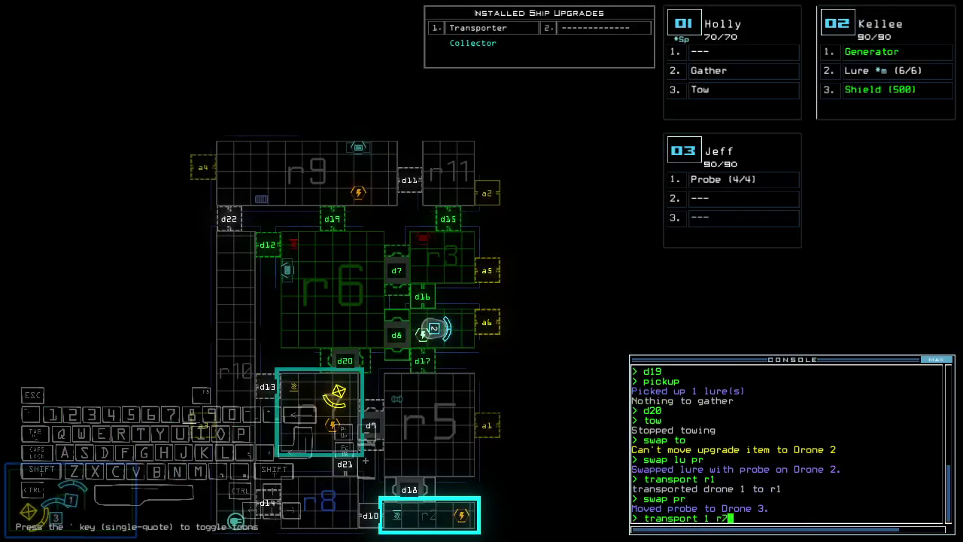
text(1swa)
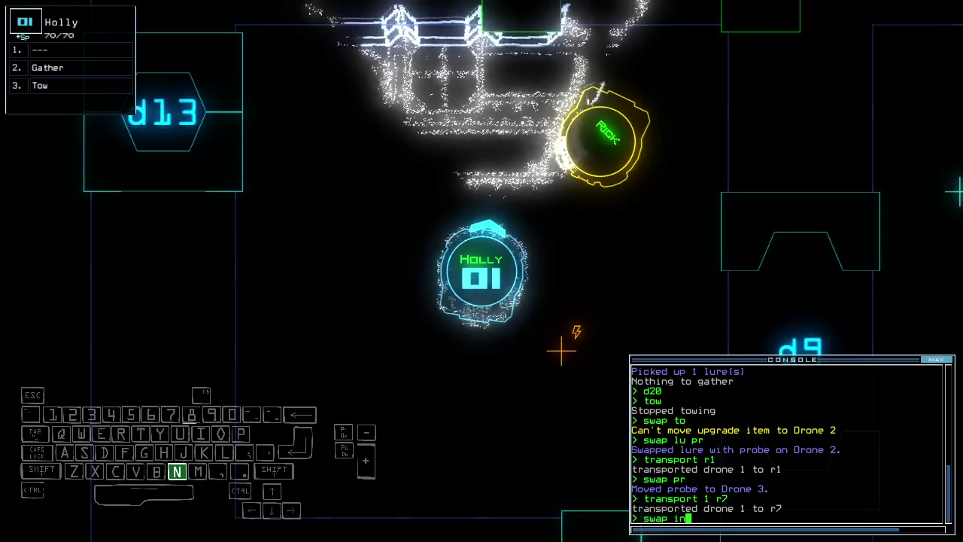
text(5 r1)
key(Return)
key(Tab)
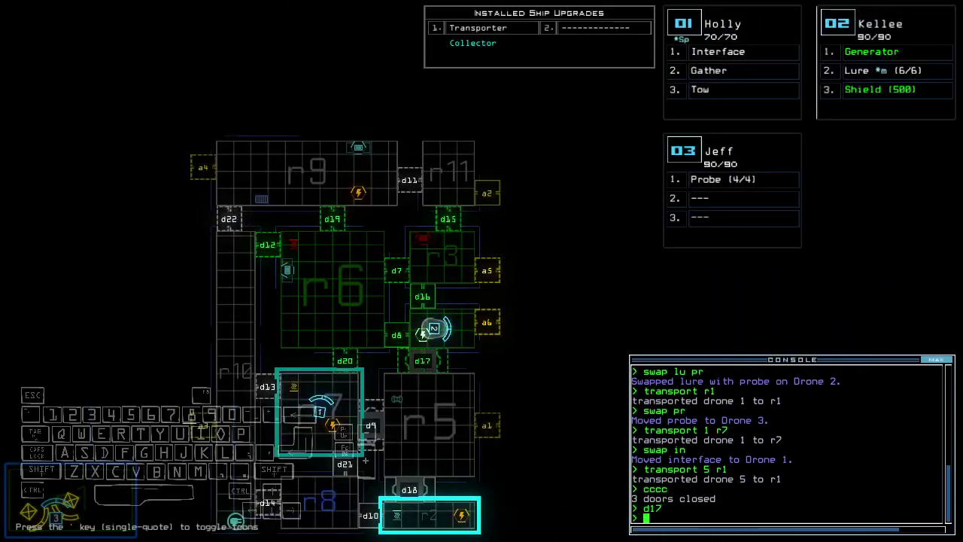
Drive Kellee through door d17 and activate the generator to power room r6.
key(2)
key(g)
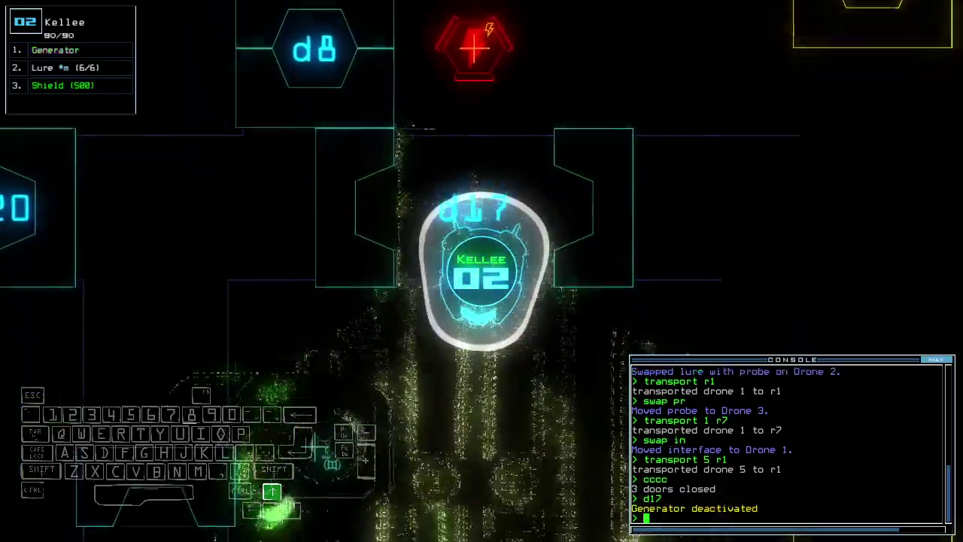
key(Up)
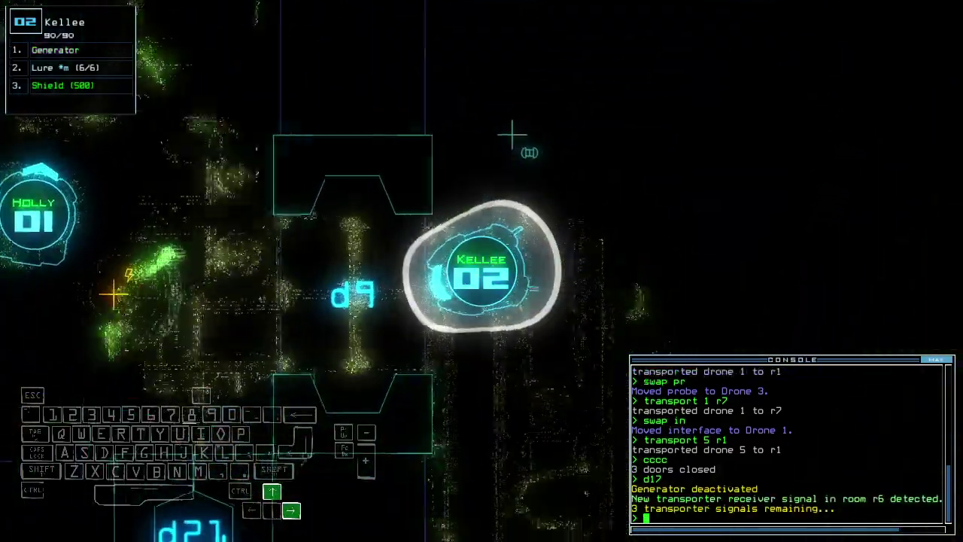
key(Up)
text(generator)
key(Return)
key(Tab)
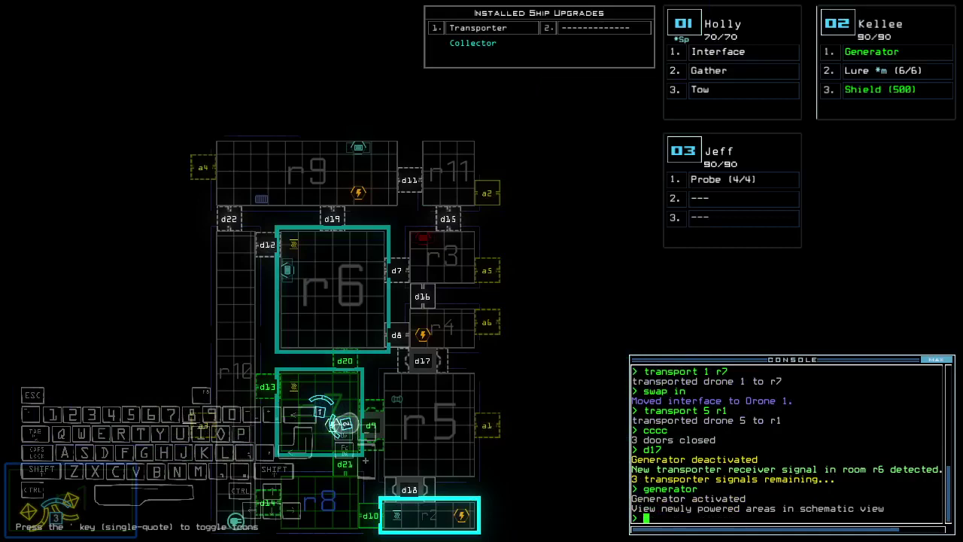
scroll(339, 301, down, 3)
text(d20)
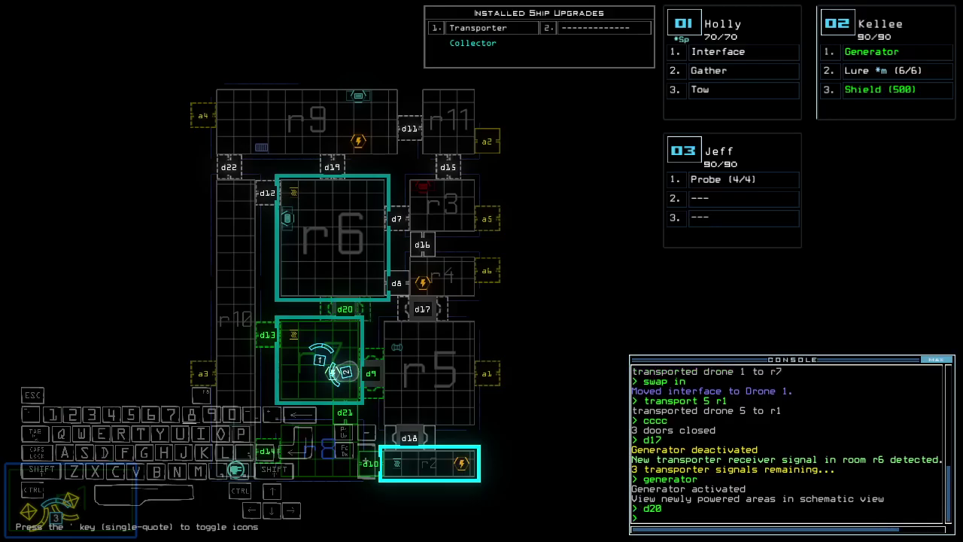
Transport Holly to room r1 and move the tow over to drone 3, Jeff.
key(space)
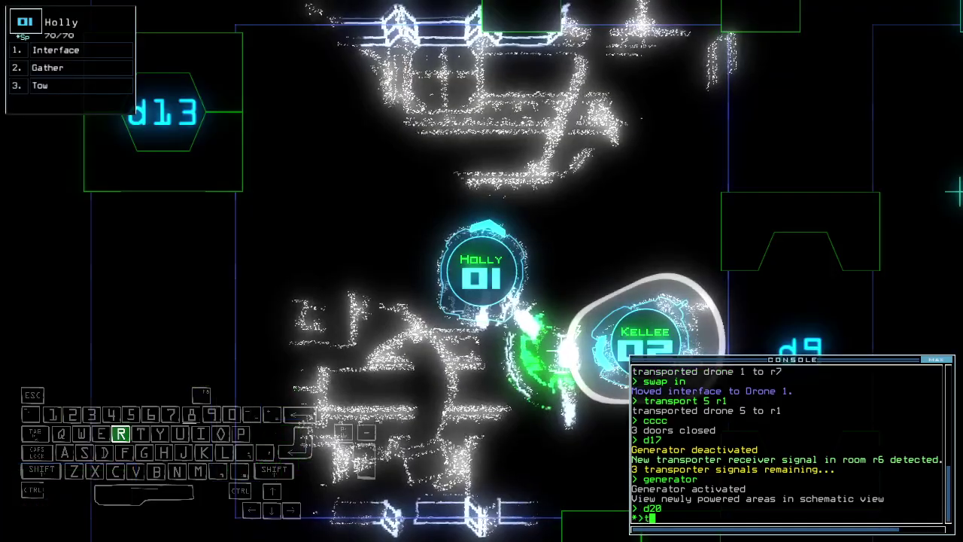
text(transport r1)
key(Return)
text(swap 3 to lu)
key(Return)
text(swap 3 to)
key(Return)
text(swap lu)
Hand Holly's lure to Jeff, bringing his lures to 6/6.
key(Return)
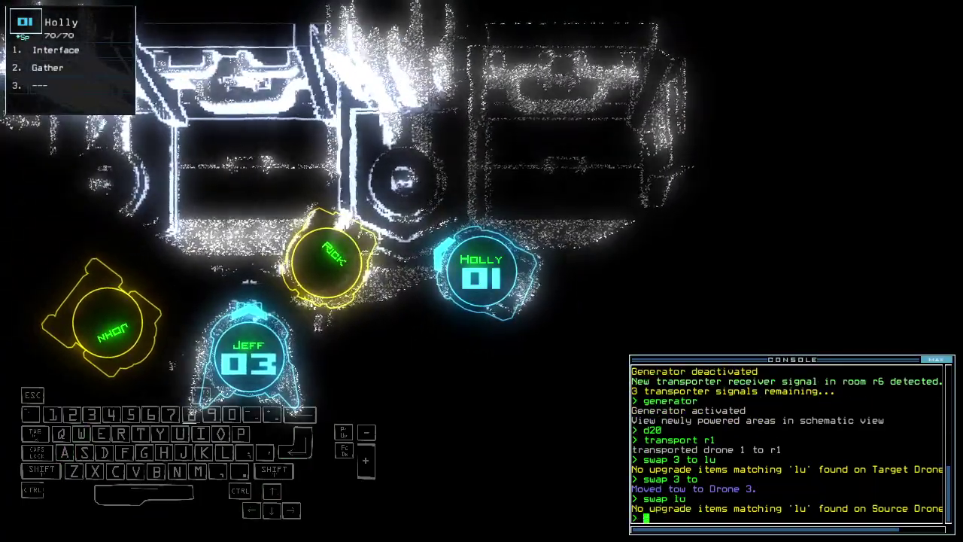
key(space)
key(space)
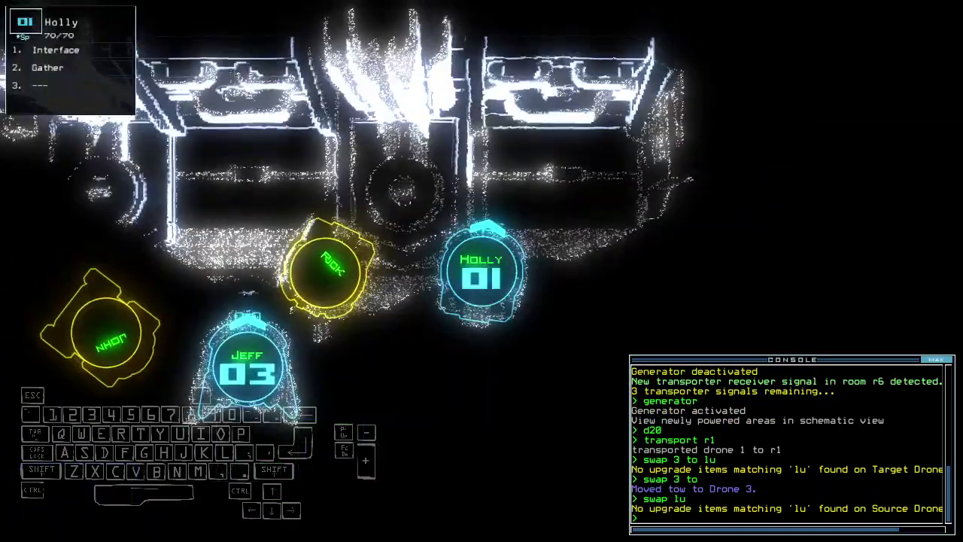
text(swap)
key(Return)
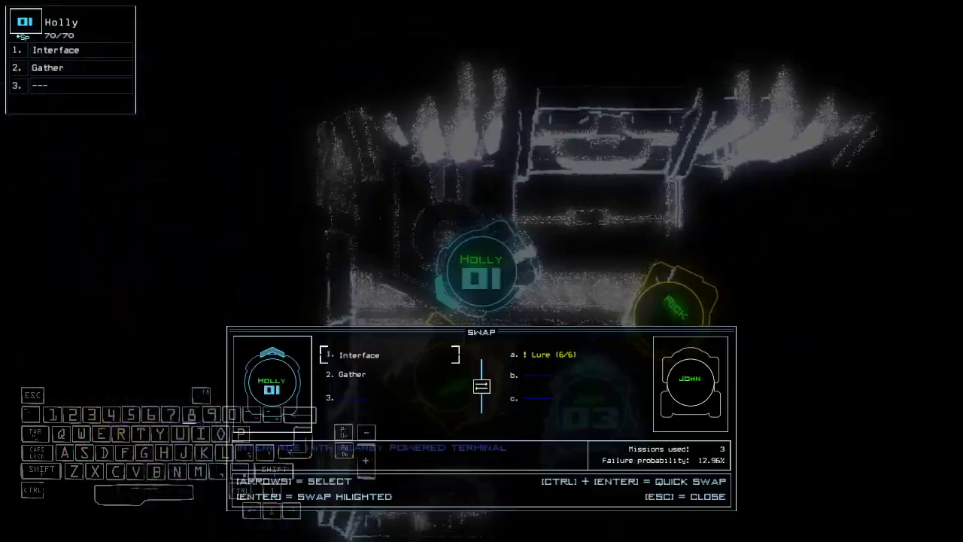
key(Escape)
key(space)
key(space)
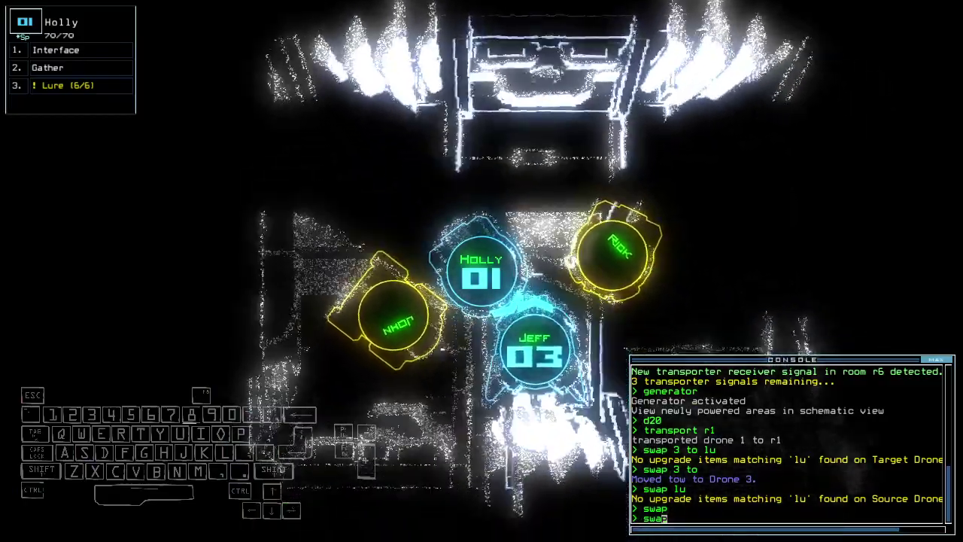
text(swap lu)
key(Return)
key(space)
text(transport 1 r7)
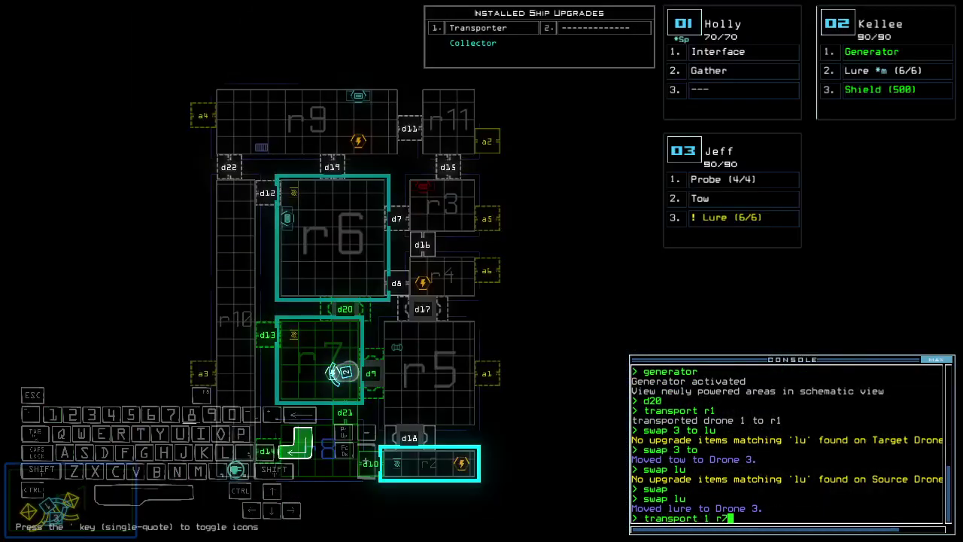
Transport Holly to r7, take back a lure, and drop one lure.
key(Return)
key(space)
text(swap lu)
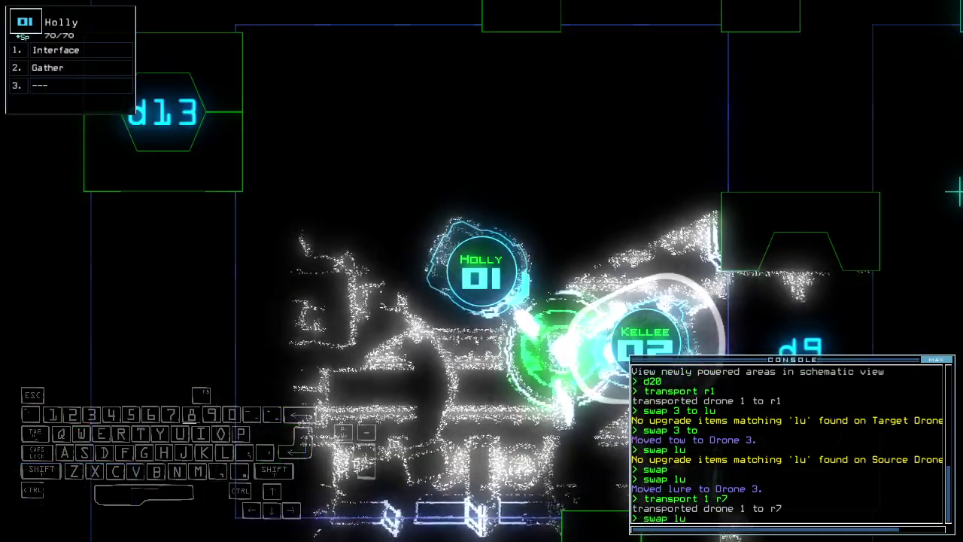
key(Return)
key(space)
text(d14)
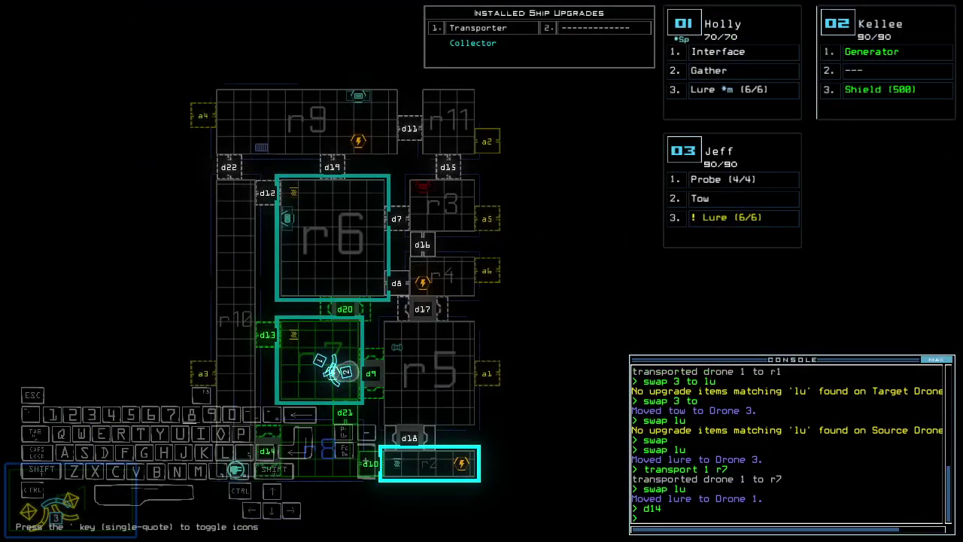
key(space)
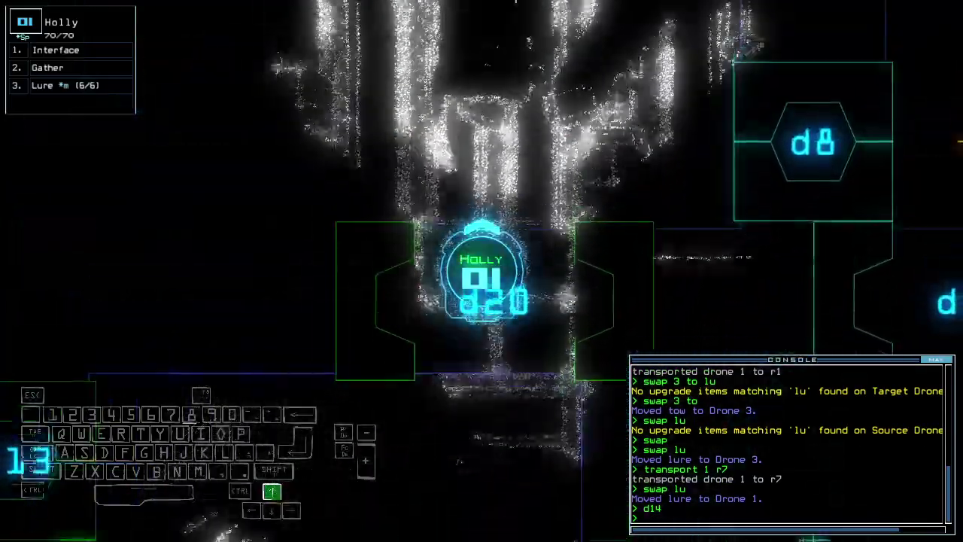
key(Up)
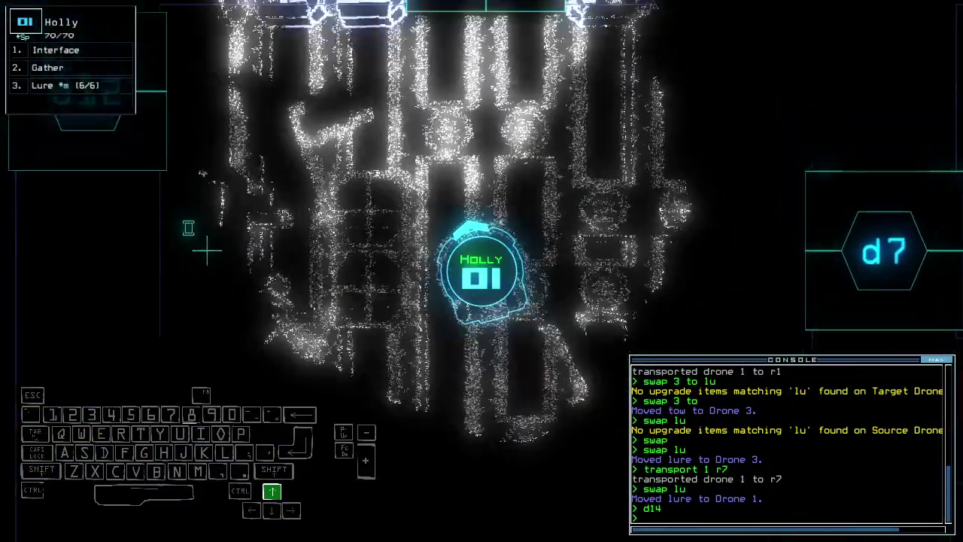
key(space)
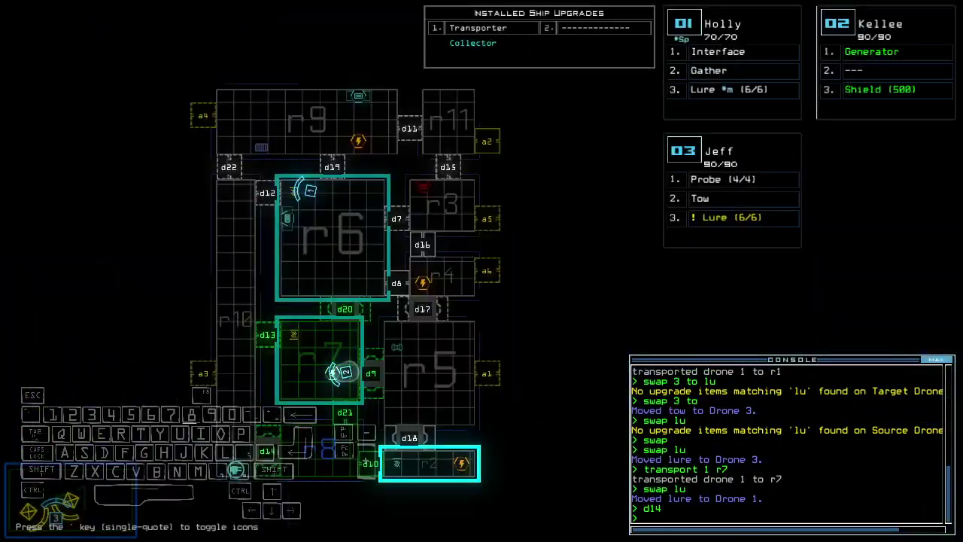
key(space)
text(1)
key(Return)
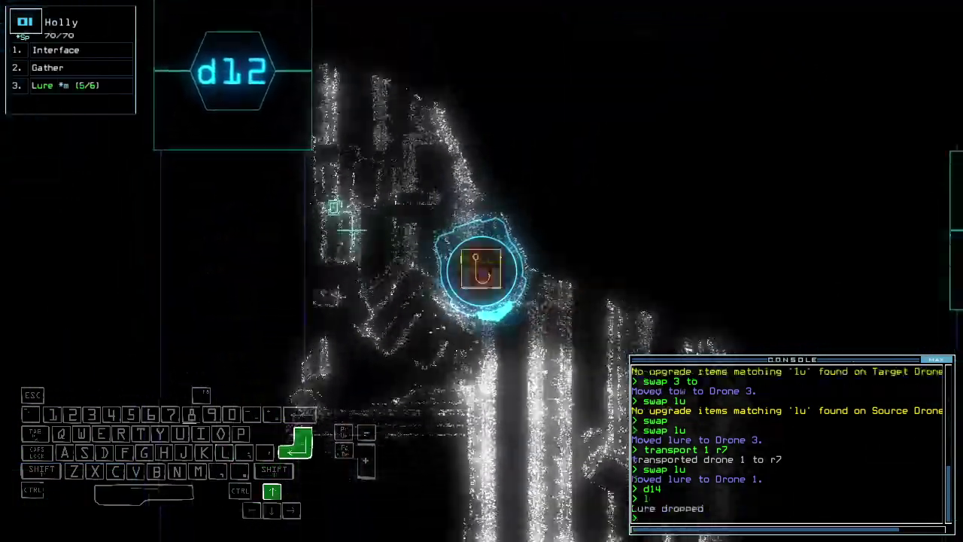
key(Up)
key(Up)
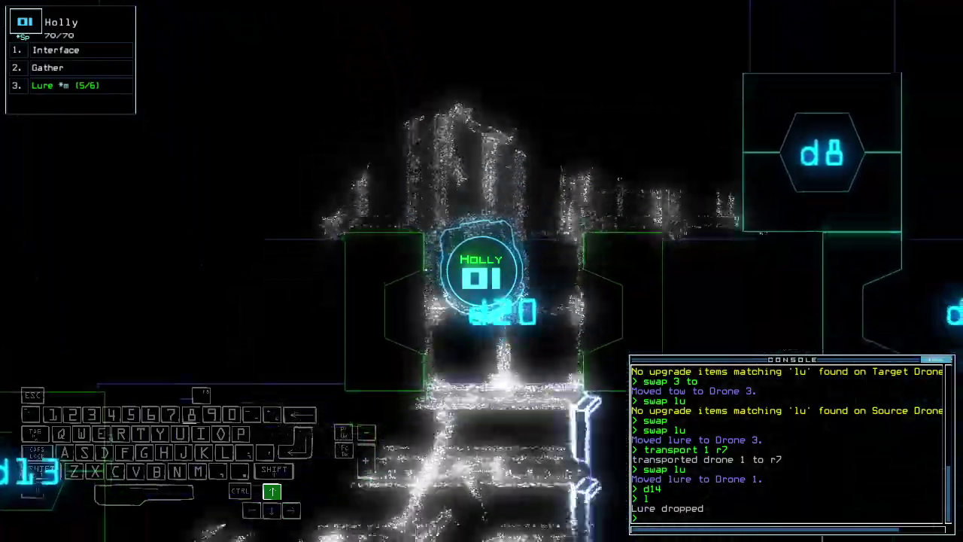
text(d13)
Send Holly through d13 and d20, close four doors, and move Kellee through d9.
key(Return)
key(Down)
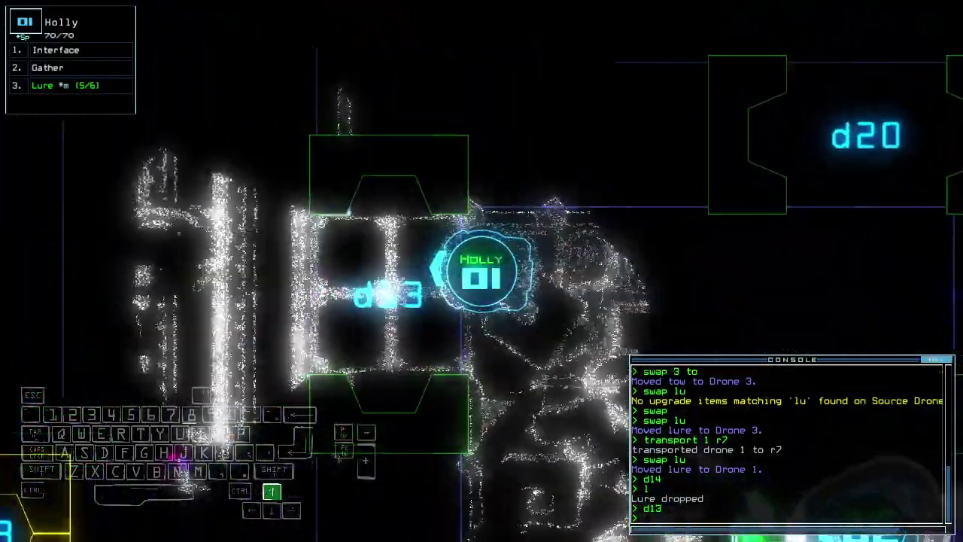
text(cccc)
key(Return)
text(d20)
key(Return)
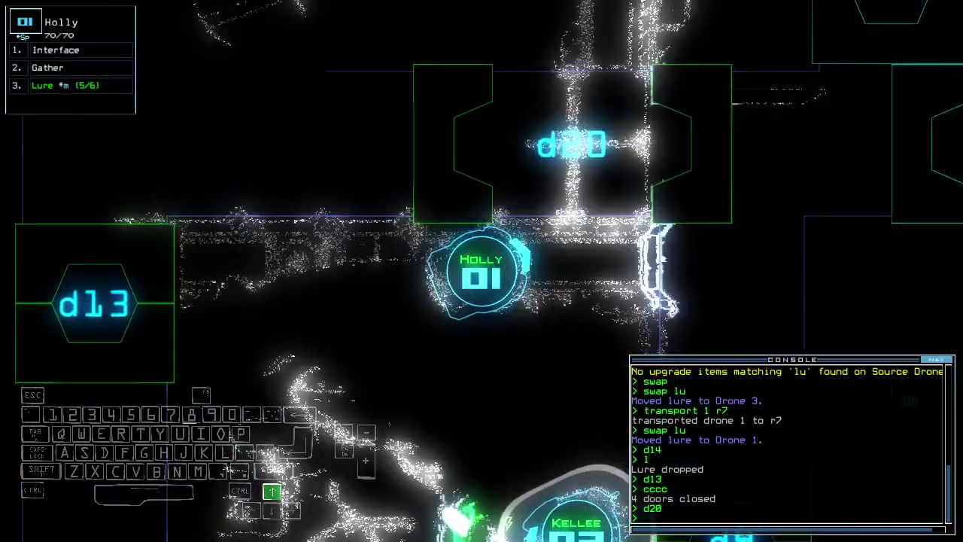
key(space)
key(space)
key(Up)
key(space)
key(space)
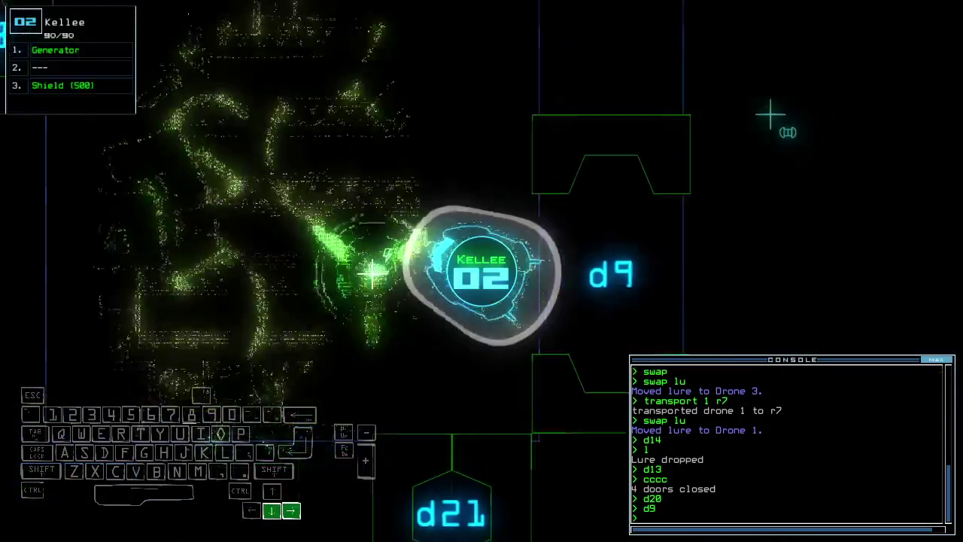
key(1)
Drive Kellee toward d17, restart the generator, and open doors d8 and d19.
key(space)
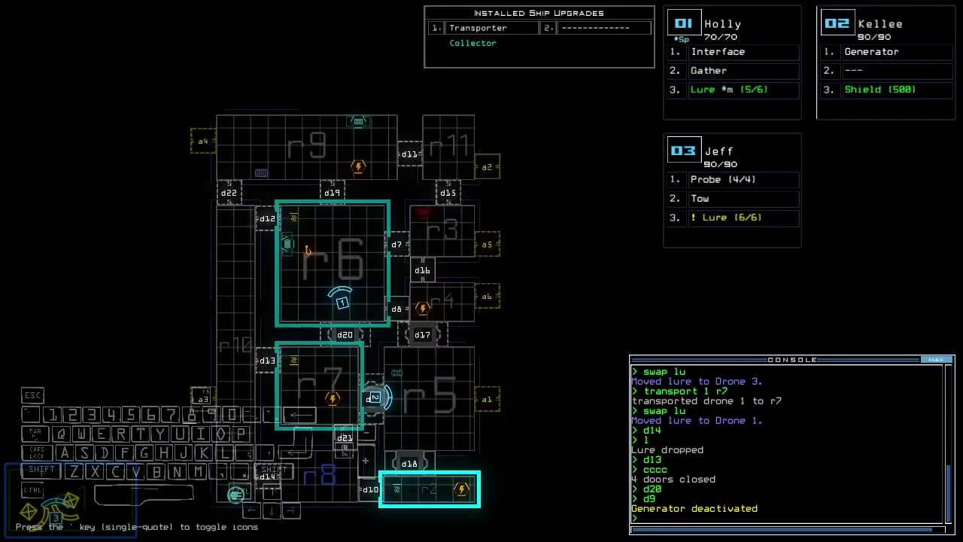
key(space)
key(Up)
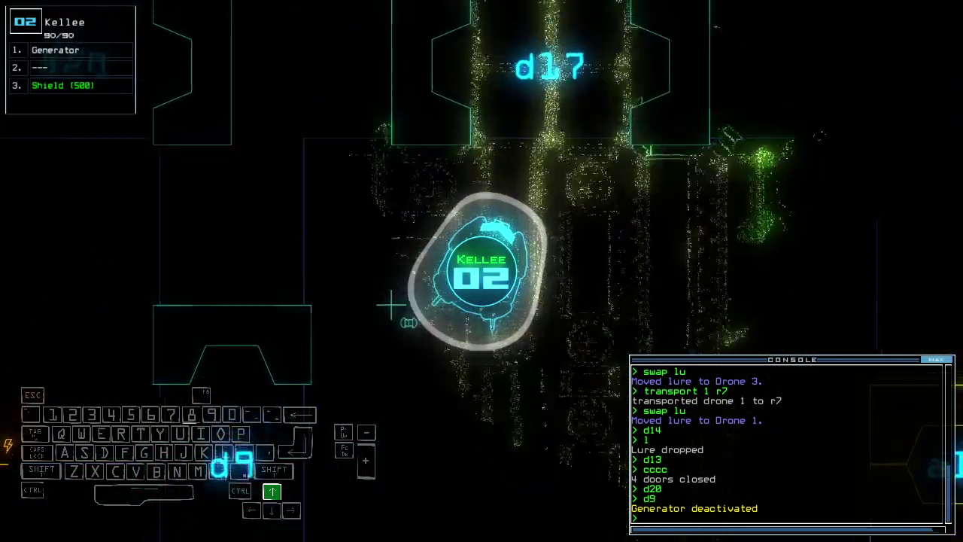
key(1)
key(space)
text(d8 d19)
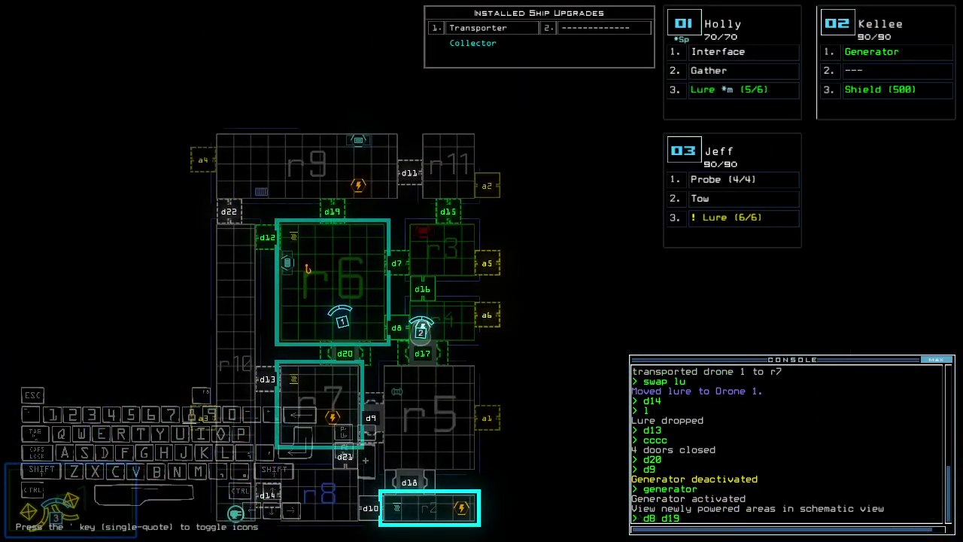
key(space)
Navigate Holly toward room r9 and reactivate the generator.
key(Left)
text(1)
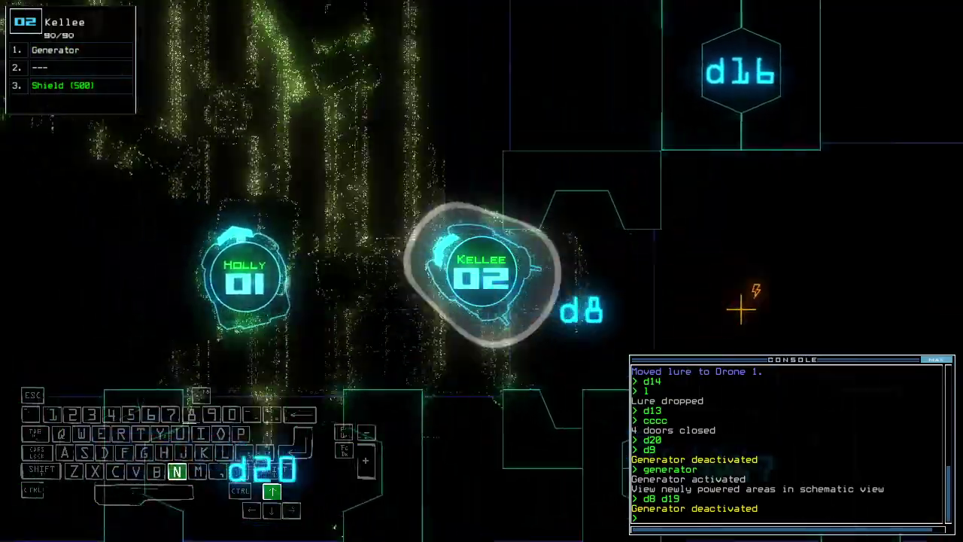
text(navigate 1 r9)
key(space)
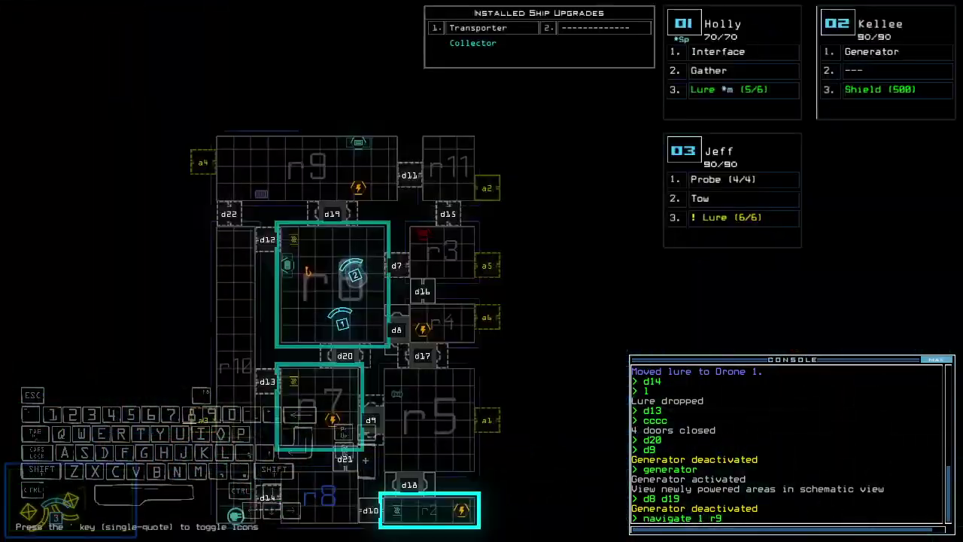
key(Return)
key(space)
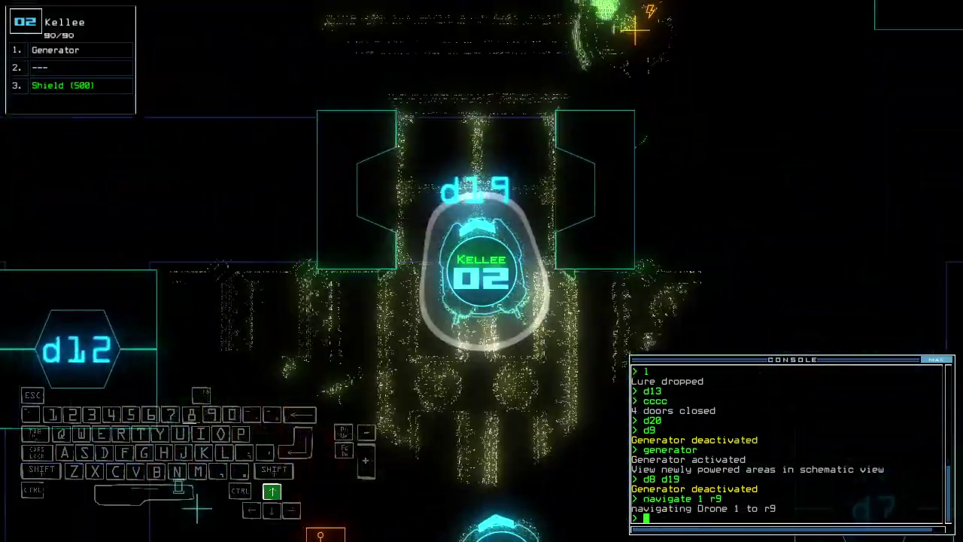
text(generator)
key(Return)
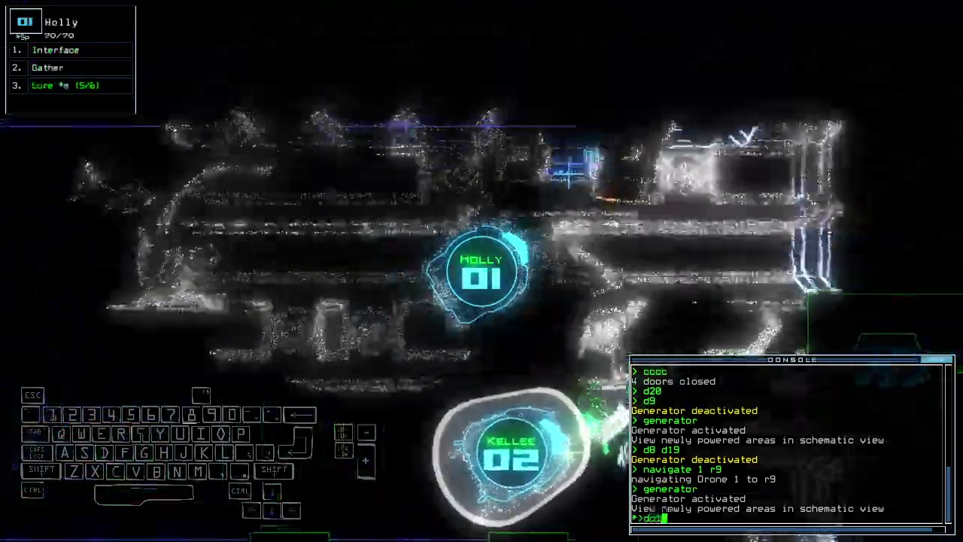
text(dot)
Fire ship defenses at the enemy, switch them off, and send Kellee to r6.
key(Return)
text(df)
key(Return)
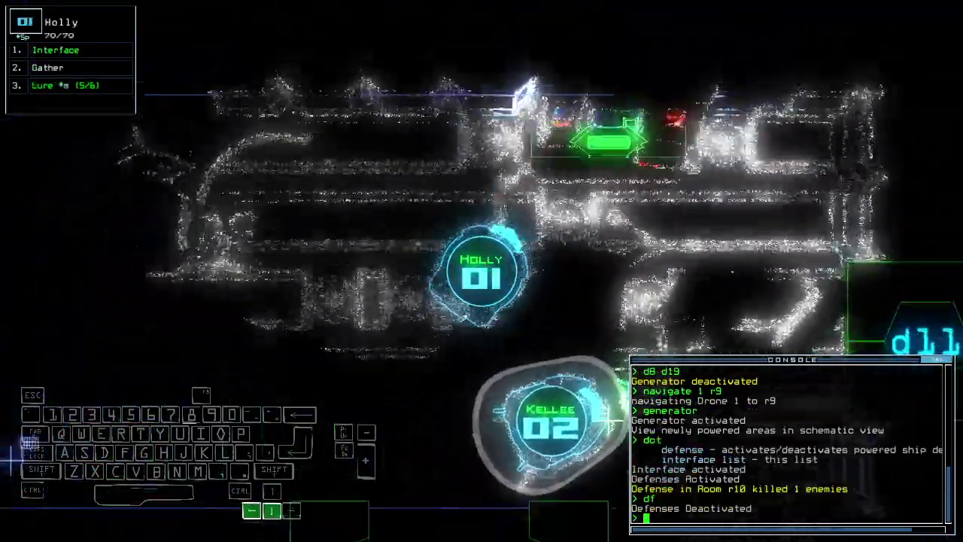
text(navigate 2)
key(Return)
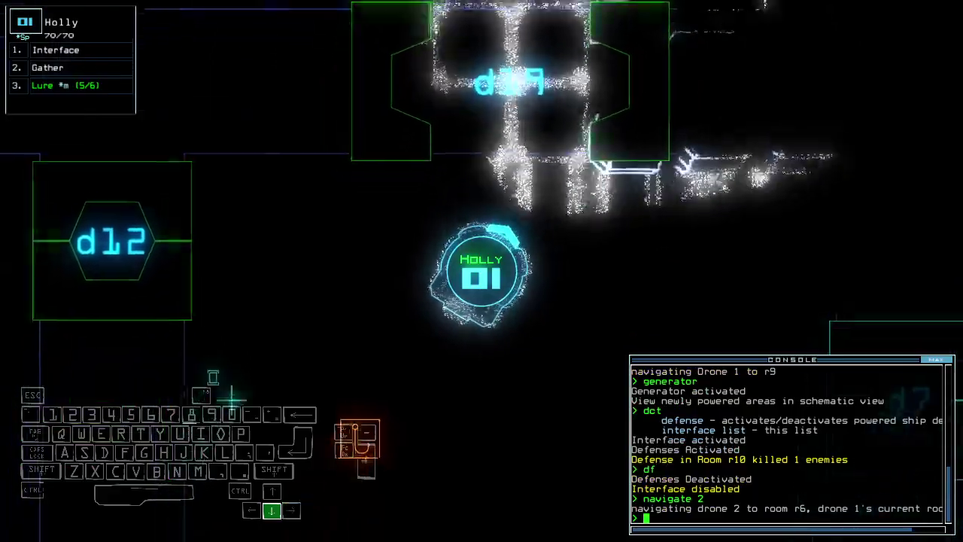
key(space)
key(2)
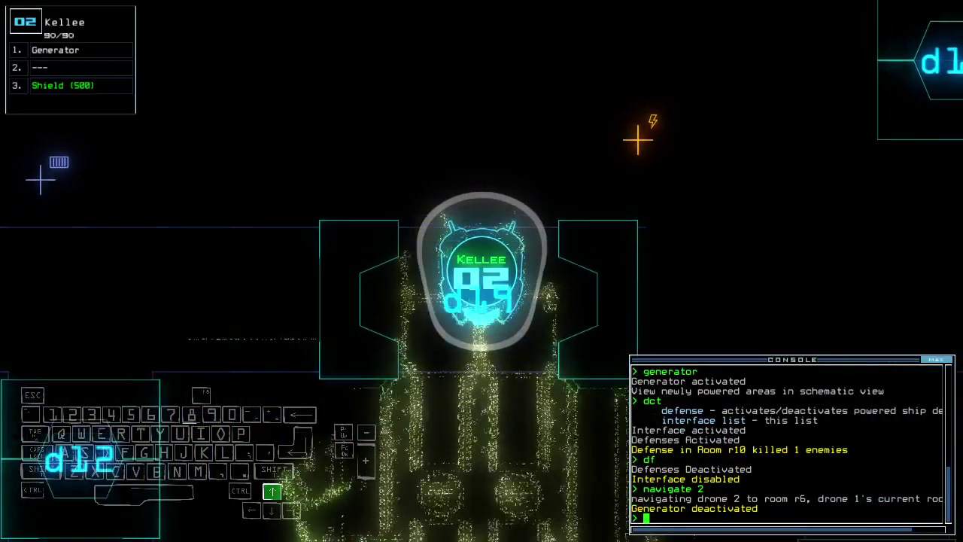
key(Up)
text(ge)
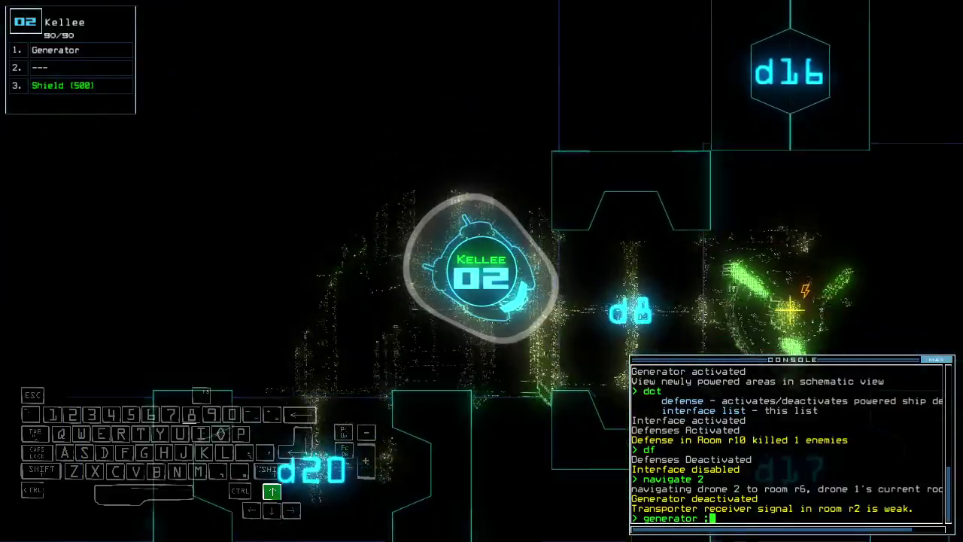
Restart the generator, close four doors, pick up a lure, and open doors d20 and d8.
key(Return)
key(space)
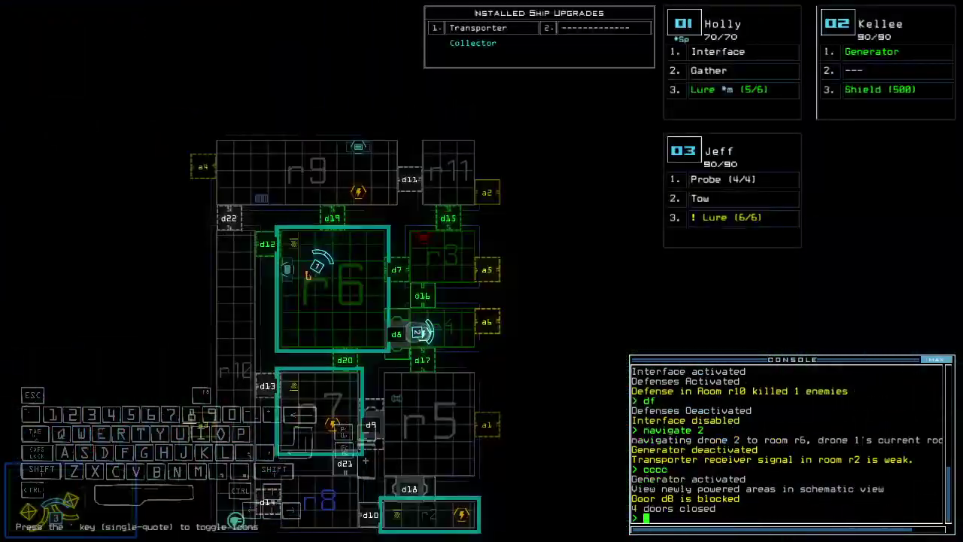
text(1)
text(pickup)
key(Return)
key(Up)
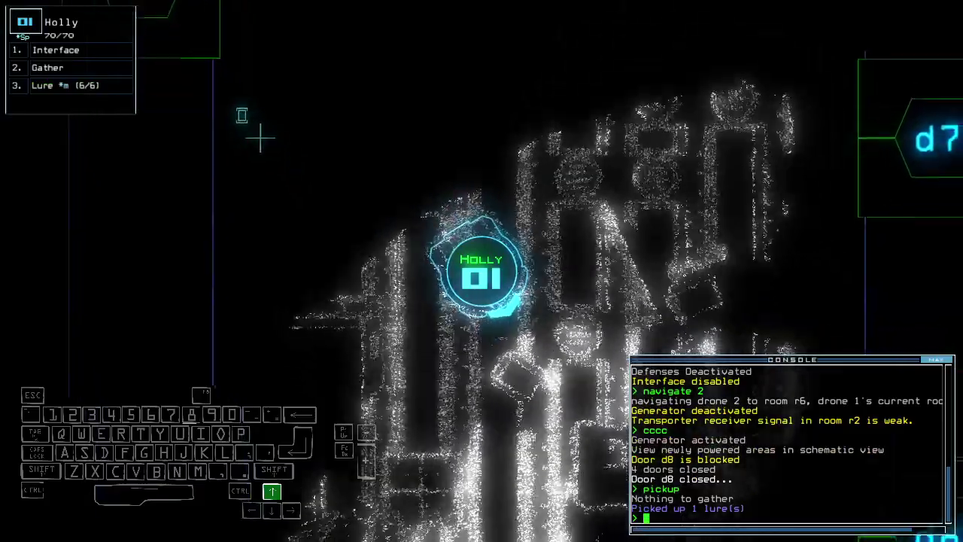
text(d20)
key(Return)
key(space)
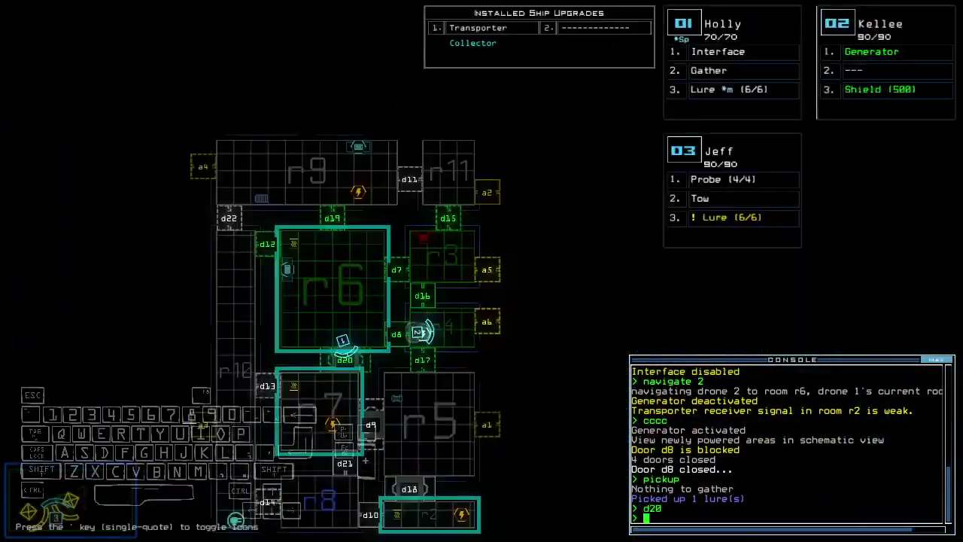
text(d8)
key(Return)
key(2)
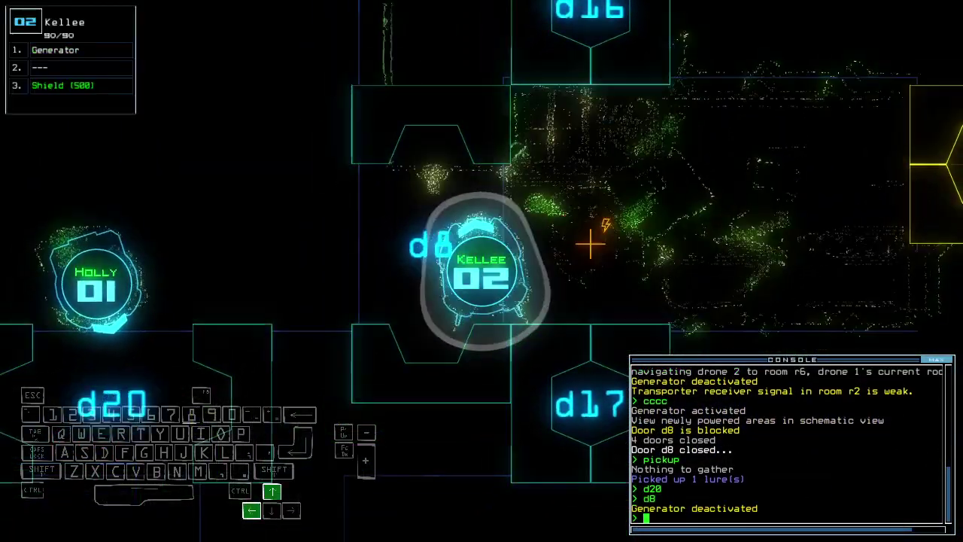
key(Up)
text(navigate 1 d20)
Move Holly to d20, collect scrap past d13, and transport the drones to r1.
key(Return)
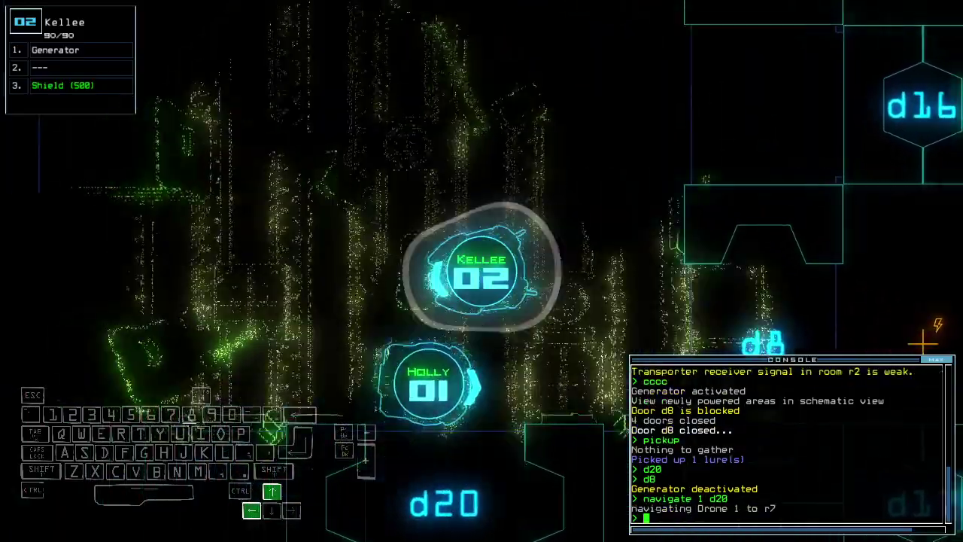
key(Up)
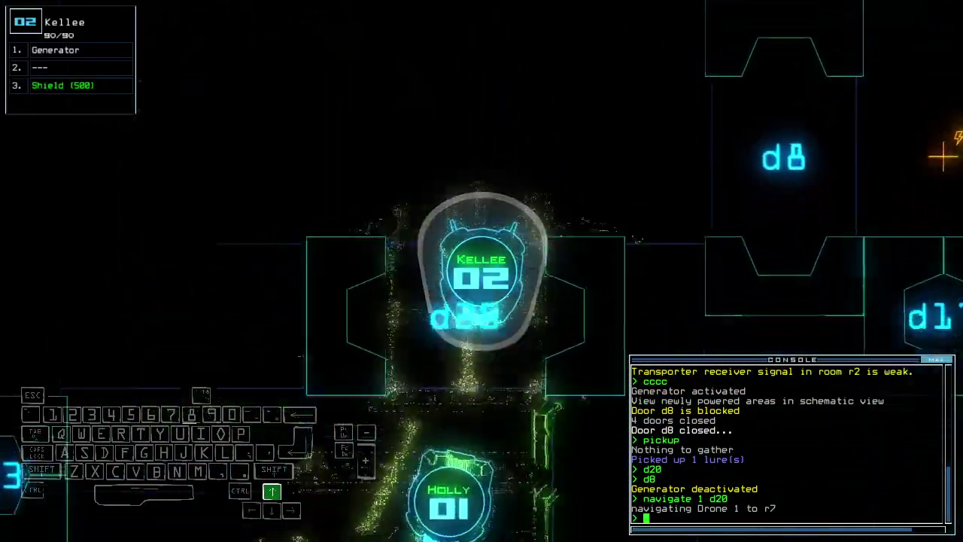
text(g)
key(Return)
text(1)
text(d13)
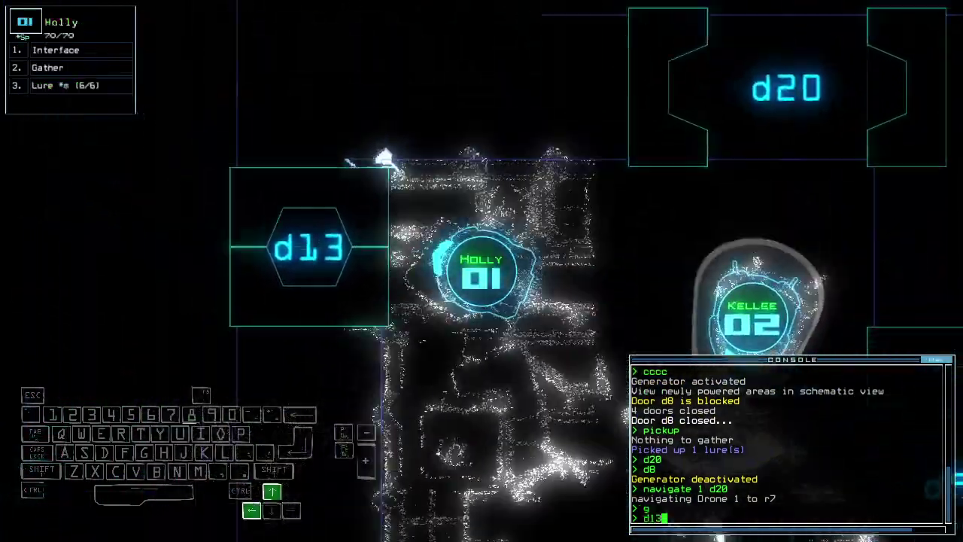
key(Return)
text(g)
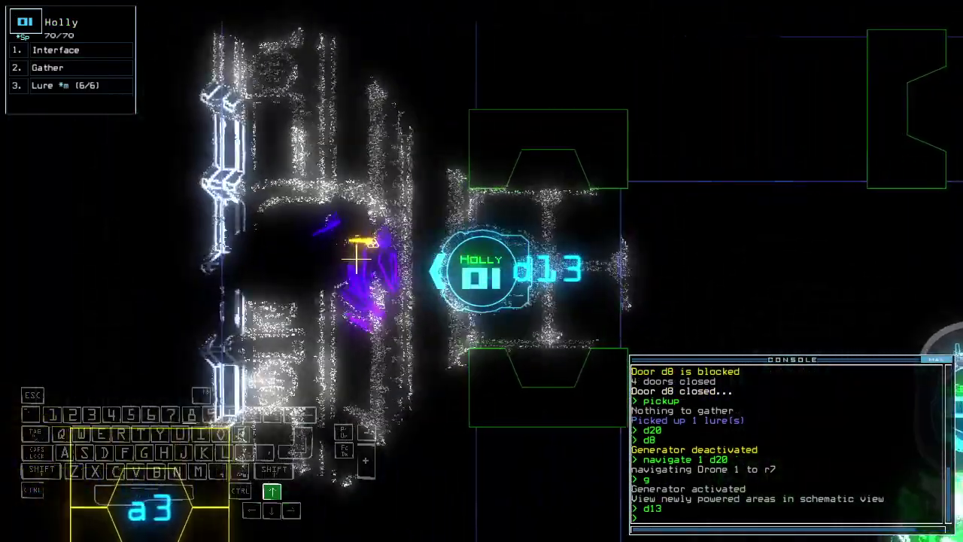
key(Return)
text(d13)
key(Return)
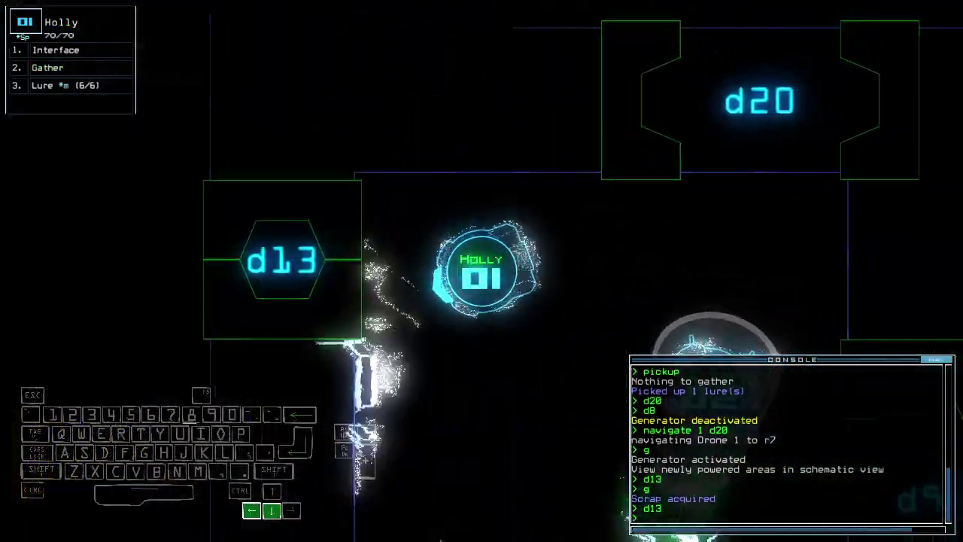
text(ty)
key(Return)
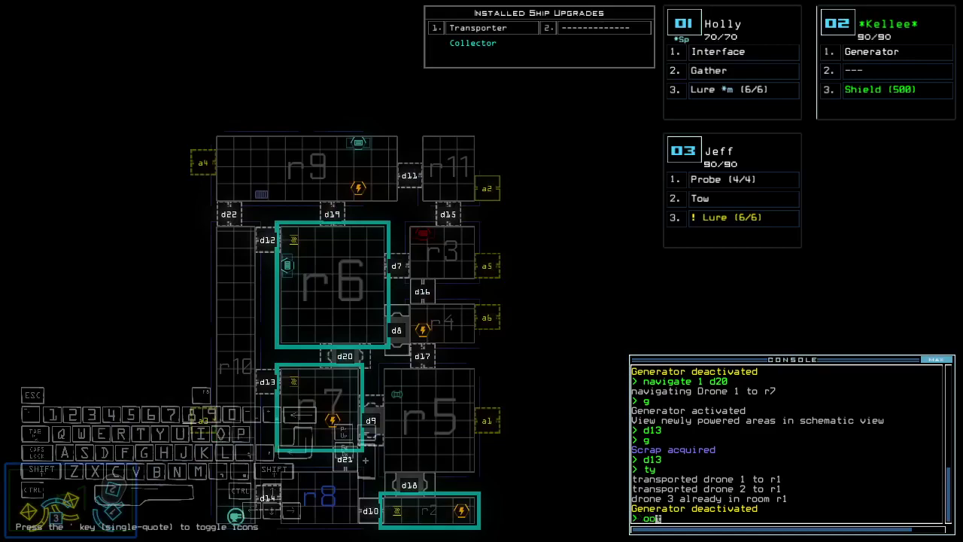
Dismiss the daily challenge score to bring up the Modded Daily 05/12/2023 leaderboard.
key(o)
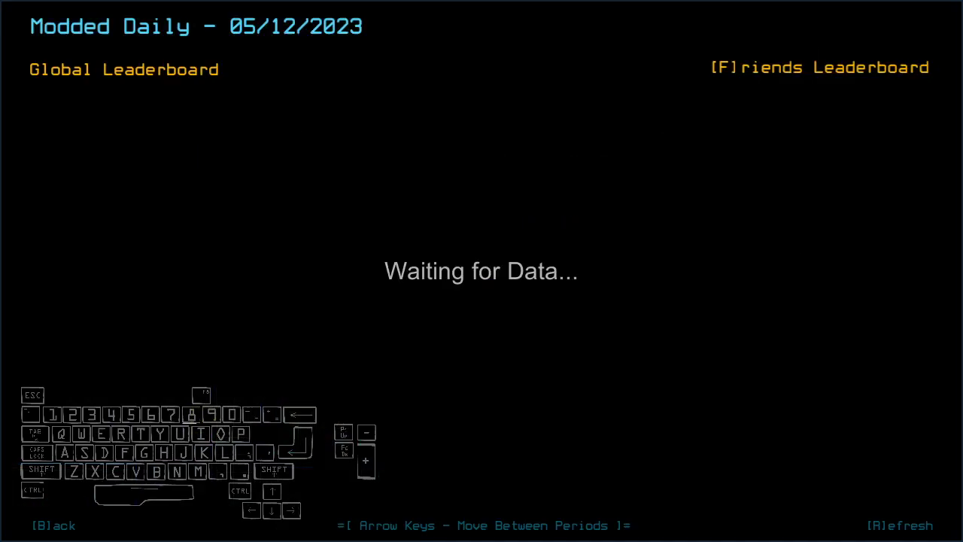